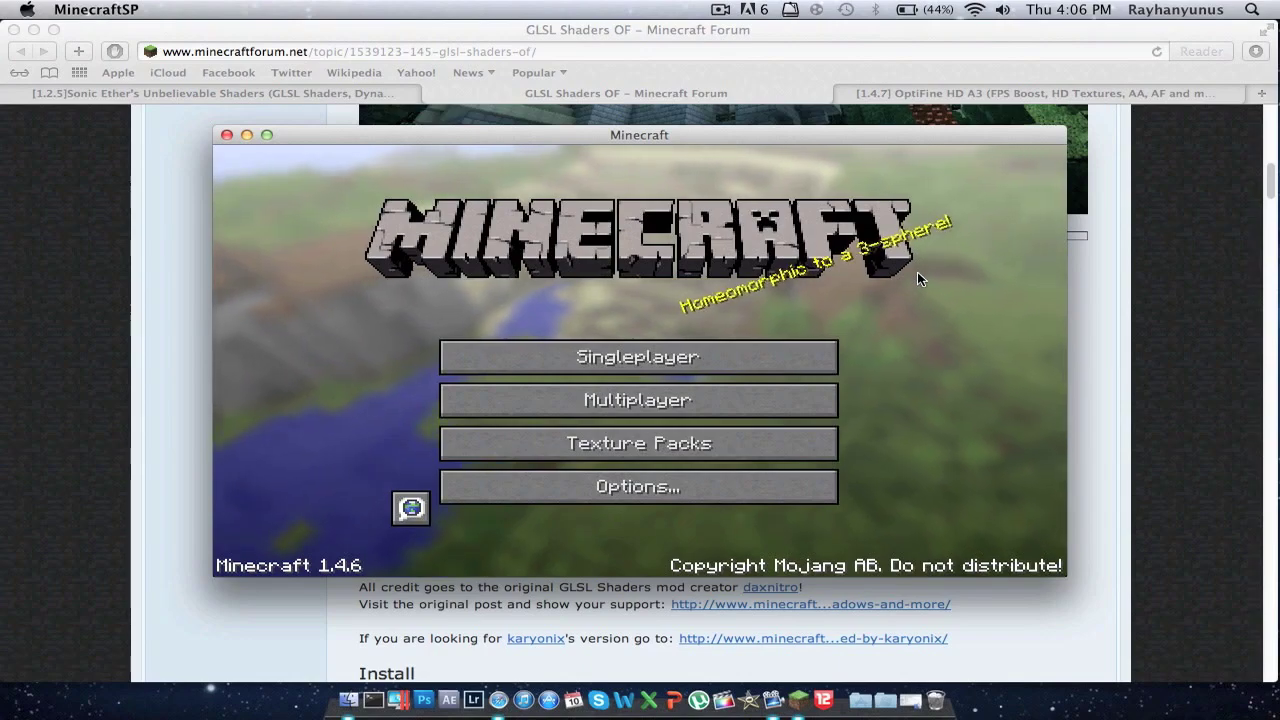
Step: Compare the shader download page with the GLSL Shaders OF thread
{"action": "left_click", "coordinate": [278, 96]}
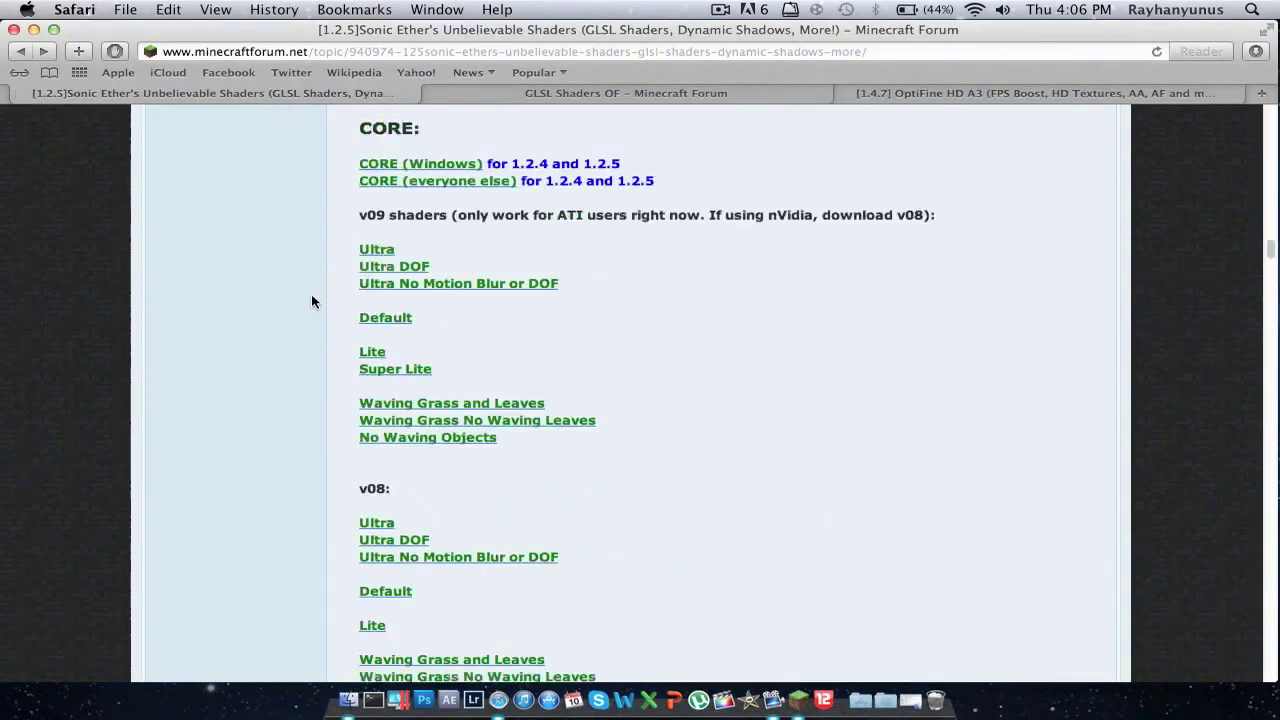
{"action": "scroll", "coordinate": [311, 301], "scroll_direction": "up", "scroll_amount": 15}
{"action": "scroll", "coordinate": [252, 537], "scroll_direction": "down", "scroll_amount": 3}
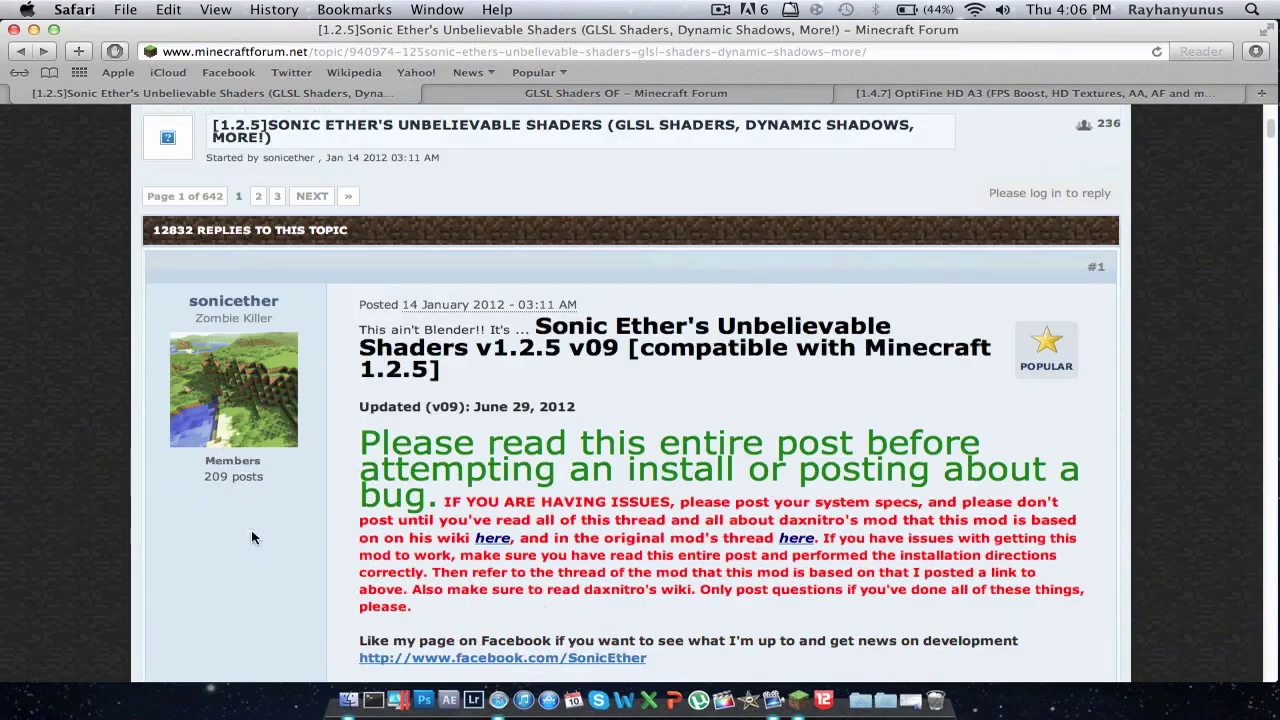
{"action": "left_click", "coordinate": [603, 93]}
{"action": "scroll", "coordinate": [337, 428], "scroll_direction": "up", "scroll_amount": 10}
{"action": "scroll", "coordinate": [337, 428], "scroll_direction": "down", "scroll_amount": 5}
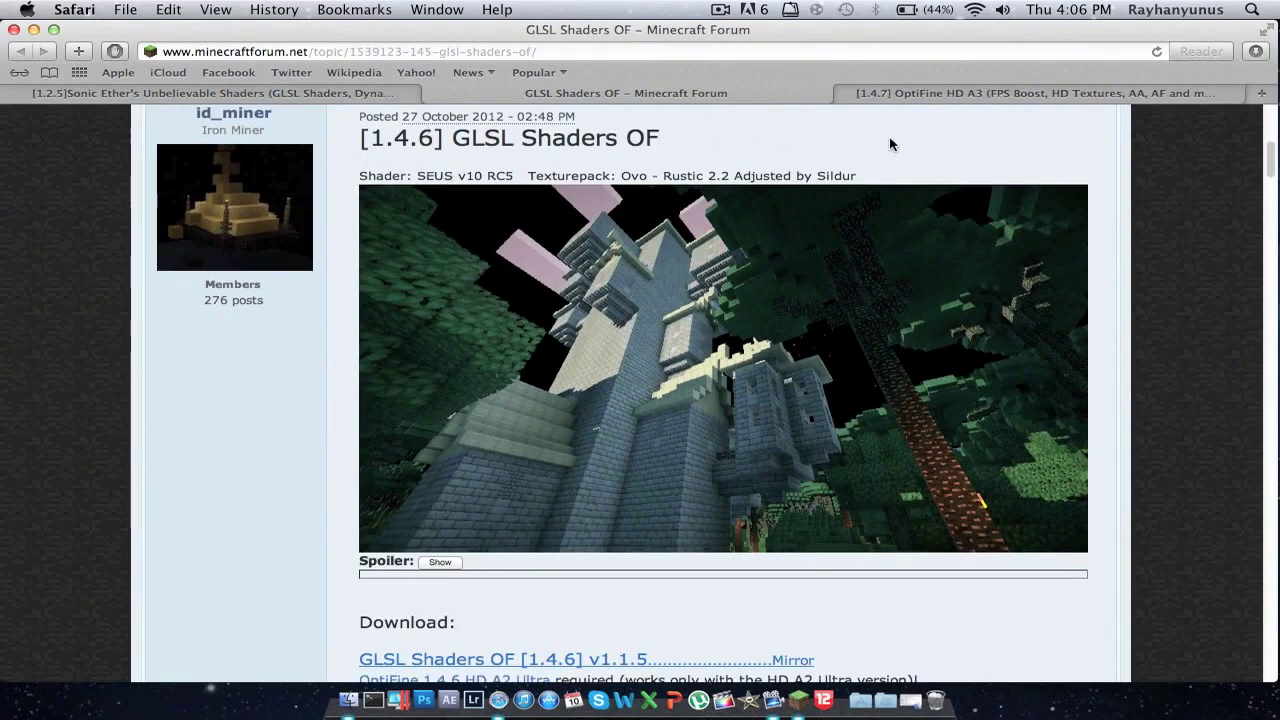
Step: In the Sonic Ether's shaders thread, find the v08 section and download the Lite shader
{"action": "left_click", "coordinate": [258, 93]}
{"action": "scroll", "coordinate": [469, 406], "scroll_direction": "down", "scroll_amount": 15}
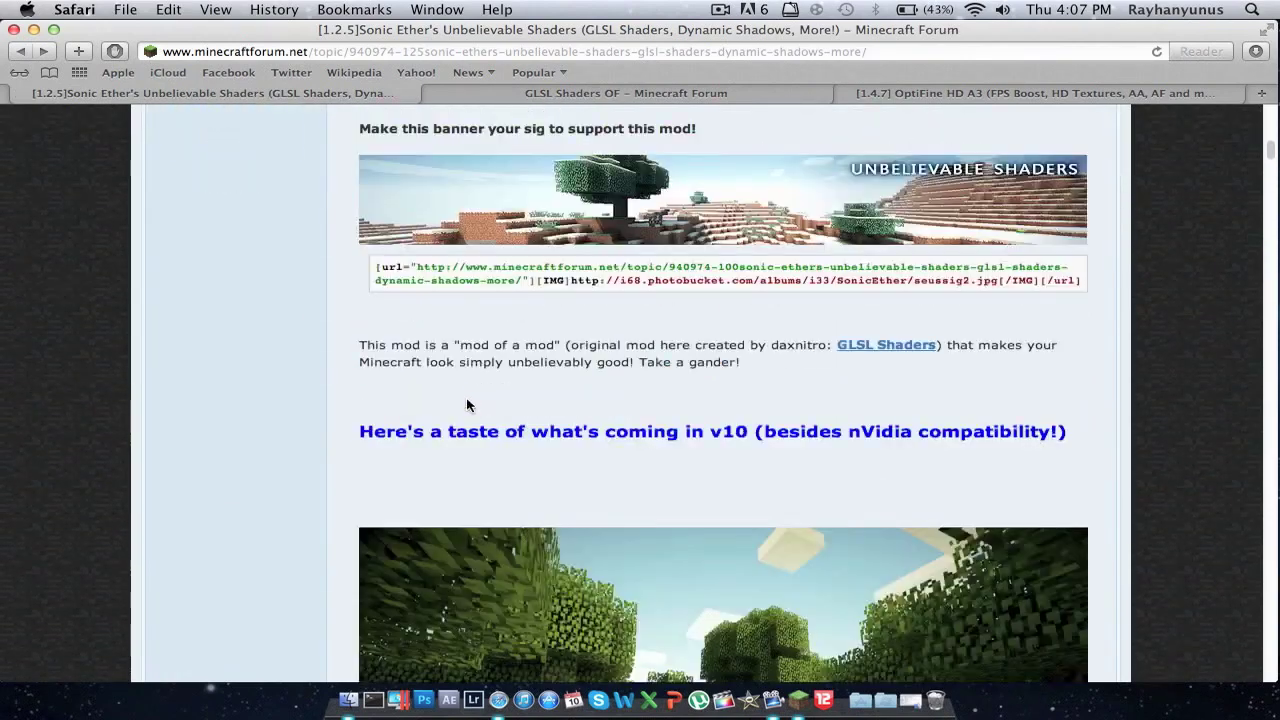
{"action": "scroll", "coordinate": [469, 406], "scroll_direction": "down", "scroll_amount": 15}
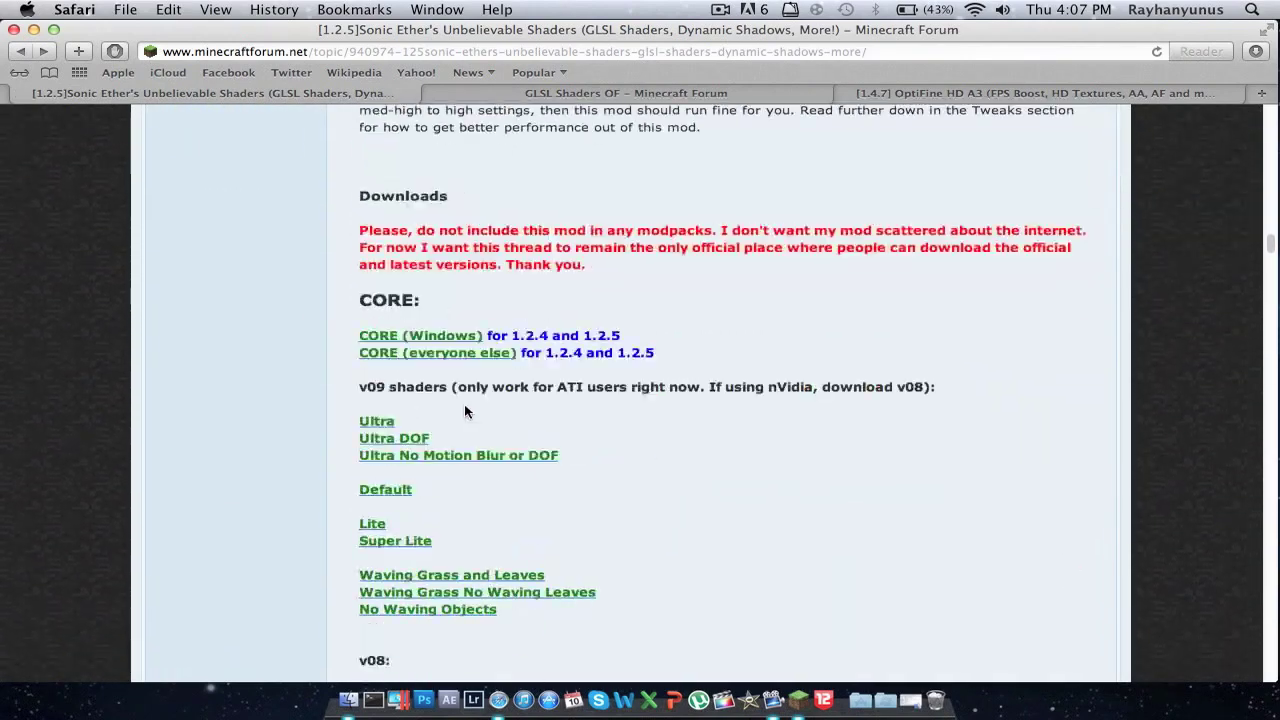
{"action": "scroll", "coordinate": [466, 410], "scroll_direction": "down", "scroll_amount": 3}
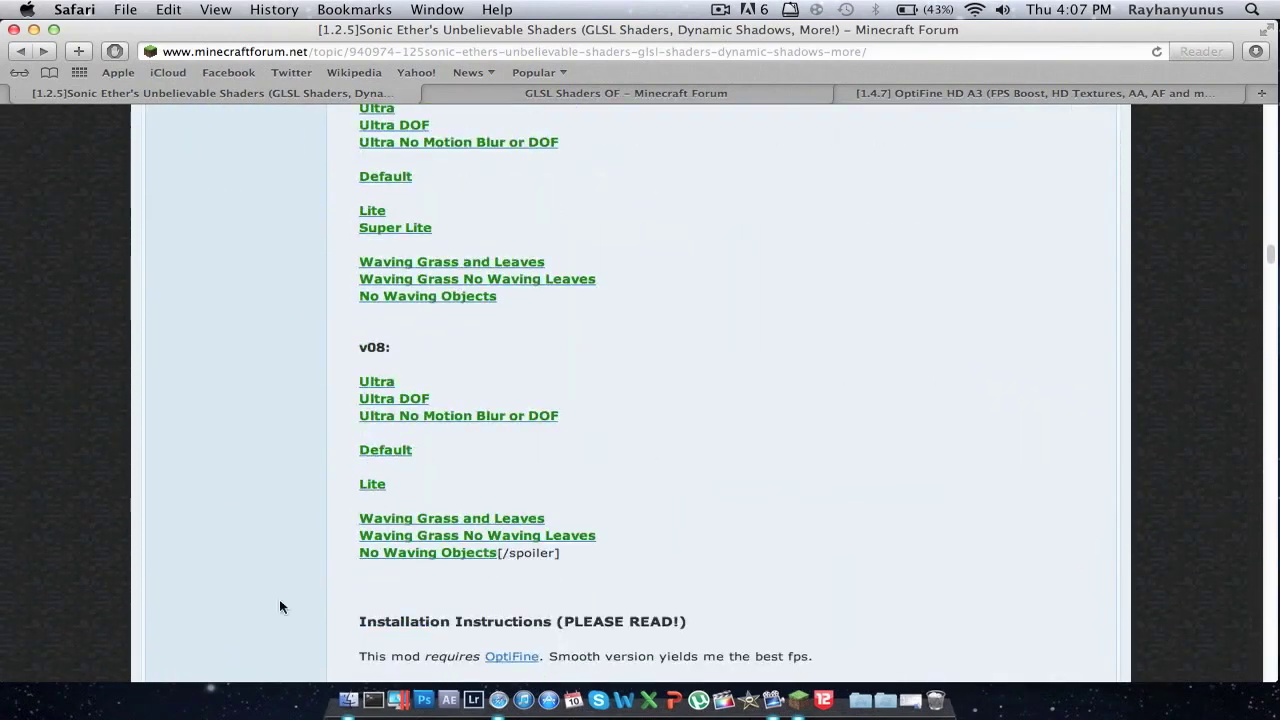
{"action": "left_click", "coordinate": [372, 486]}
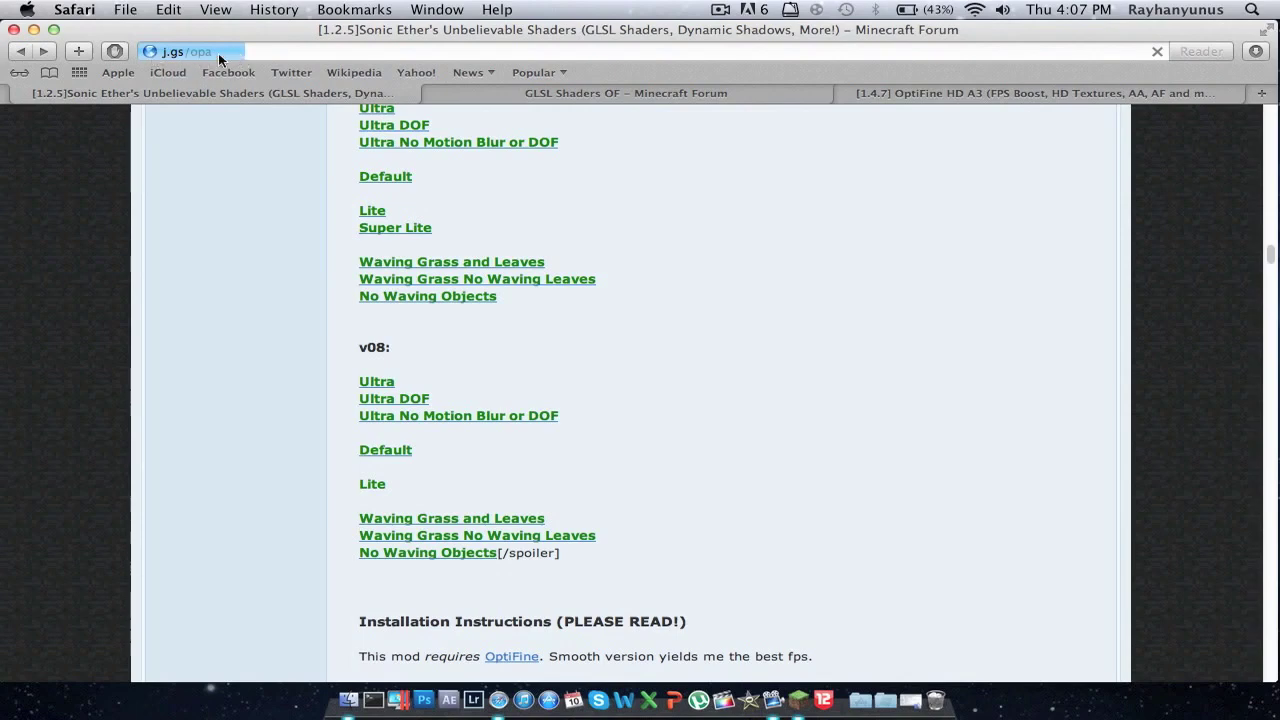
Step: Check the wireless status, then download v08 Ultra No Motion Blur or DOF from the shaders thread
{"action": "left_click", "coordinate": [975, 10]}
{"action": "left_click", "coordinate": [910, 22]}
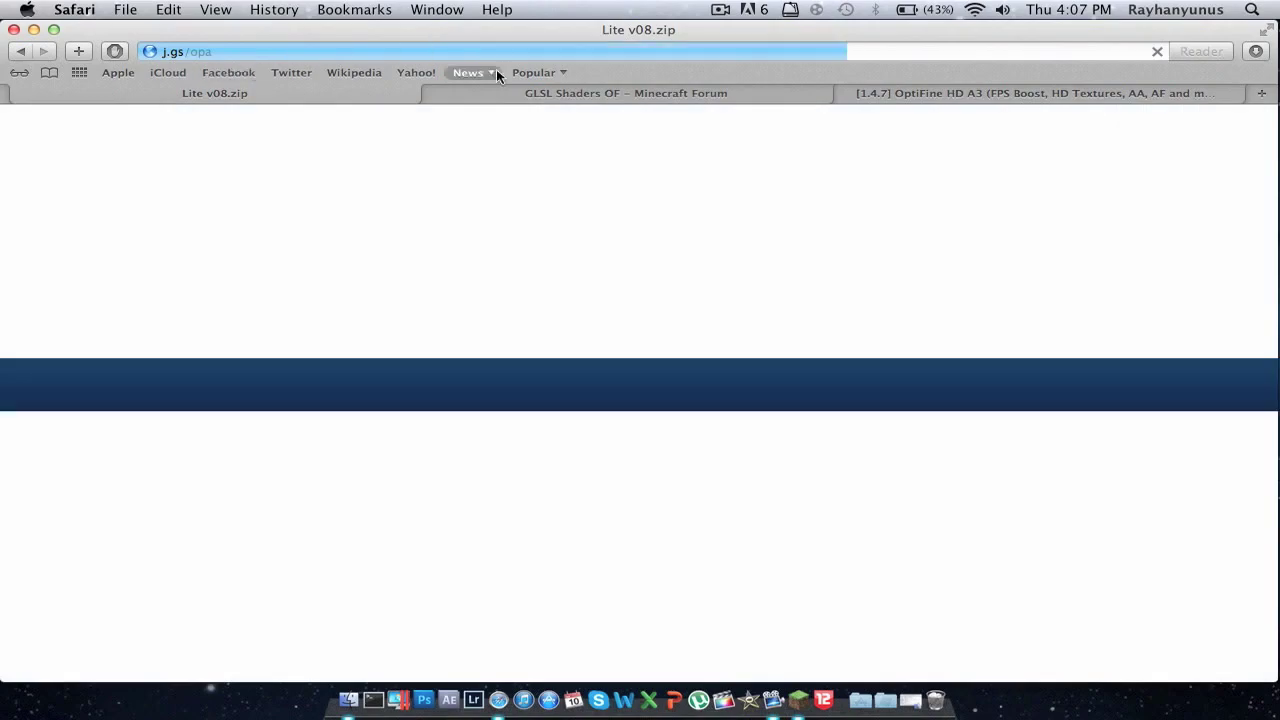
{"action": "left_click", "coordinate": [20, 51]}
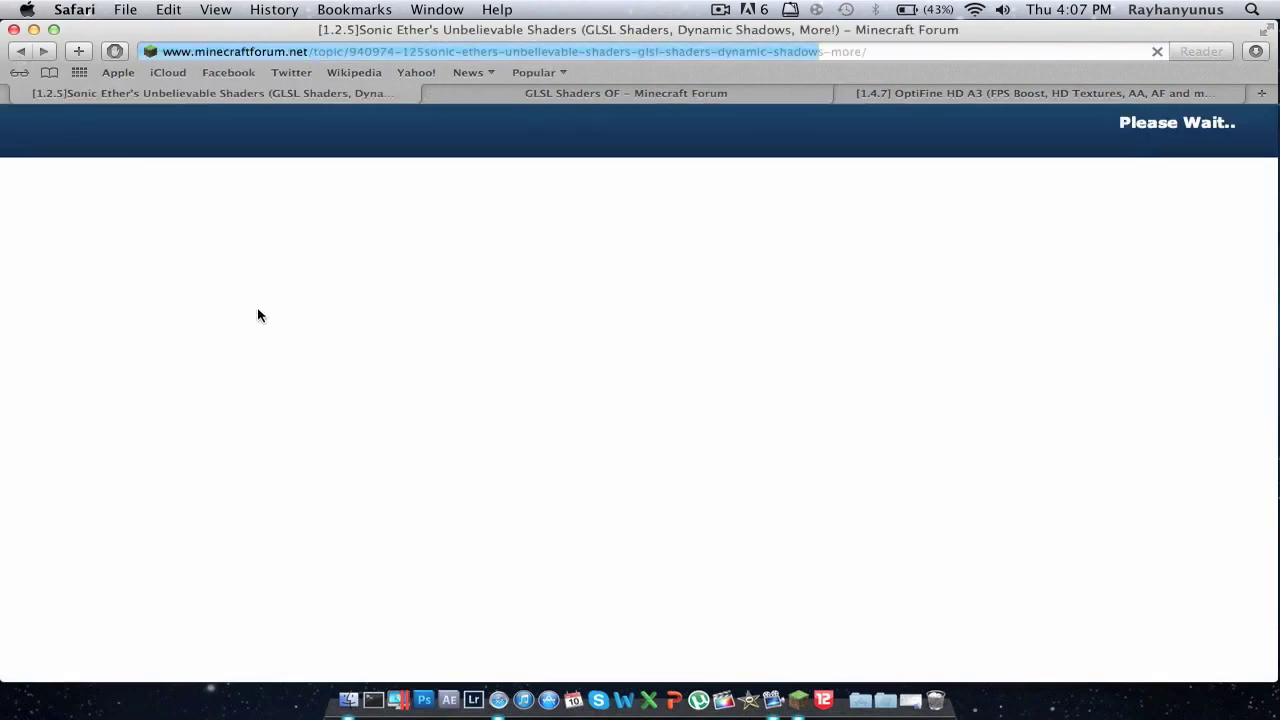
{"action": "scroll", "coordinate": [295, 360], "scroll_direction": "down", "scroll_amount": 10}
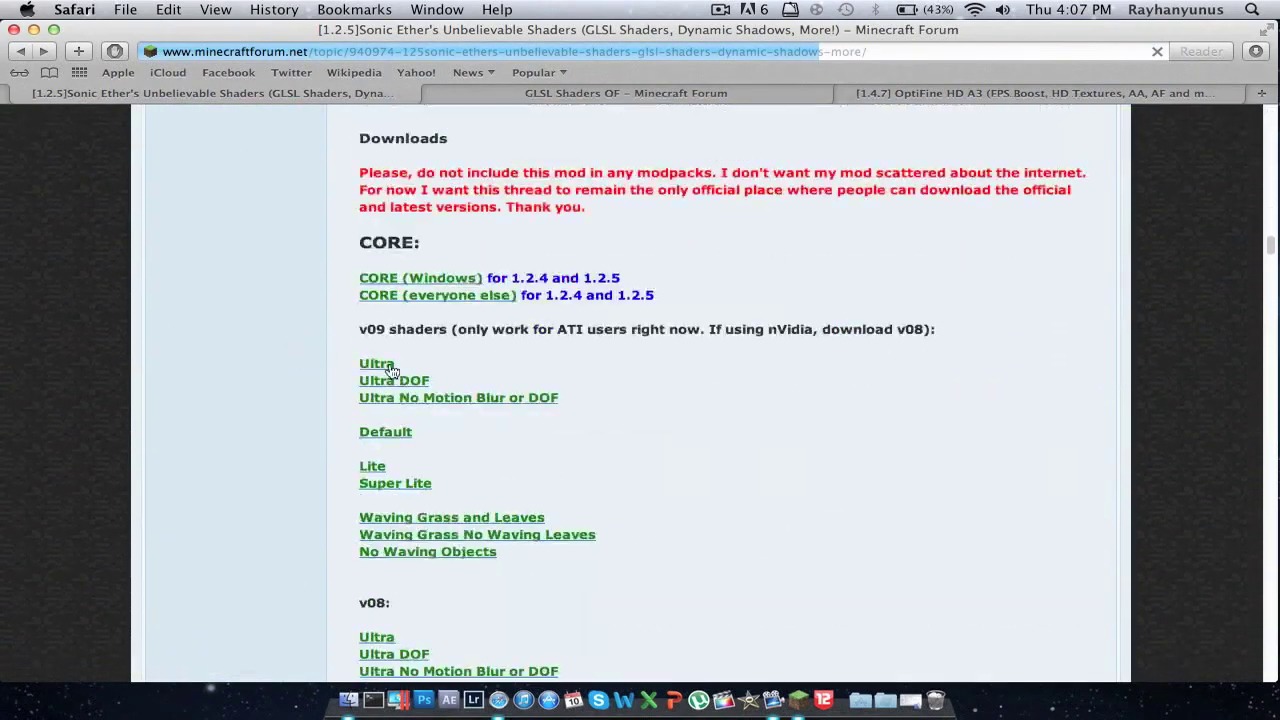
{"action": "scroll", "coordinate": [405, 588], "scroll_direction": "down", "scroll_amount": 2}
{"action": "left_click", "coordinate": [395, 560]}
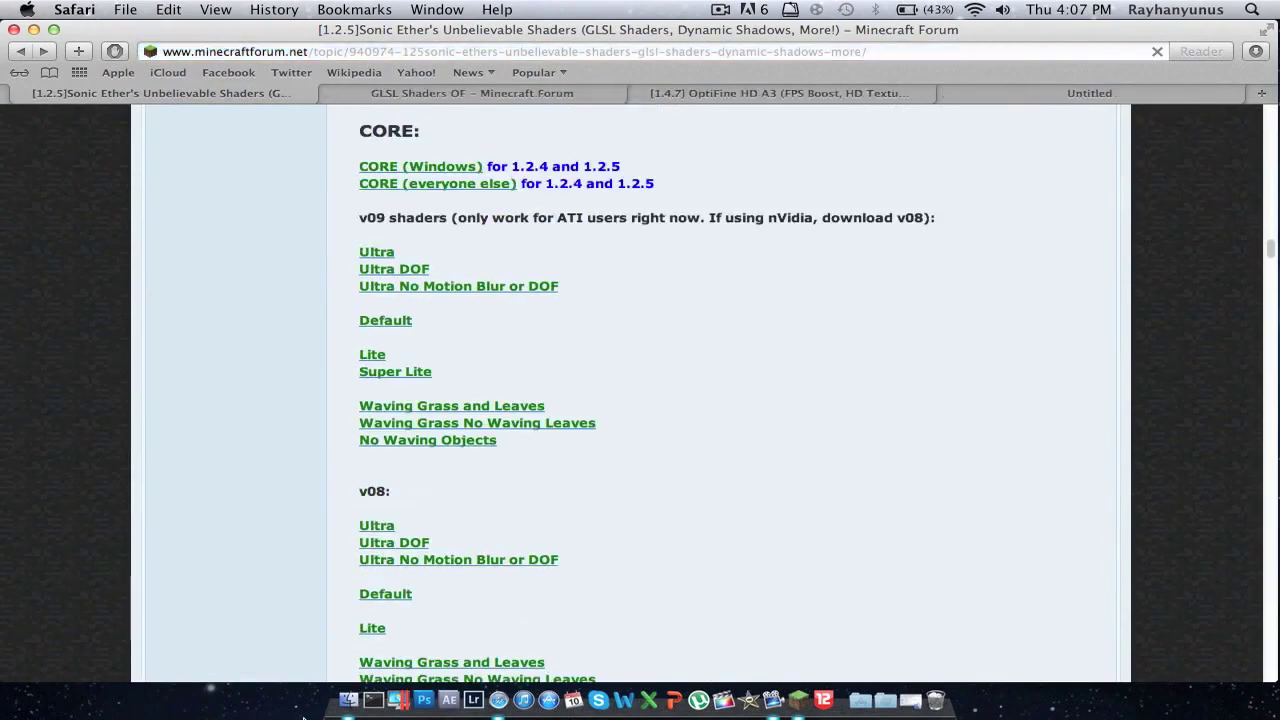
Step: Check the new download tab and the OptiFine HD A3 thread, ending on GLSL Shaders OF
{"action": "scroll", "coordinate": [352, 443], "scroll_direction": "down", "scroll_amount": 2}
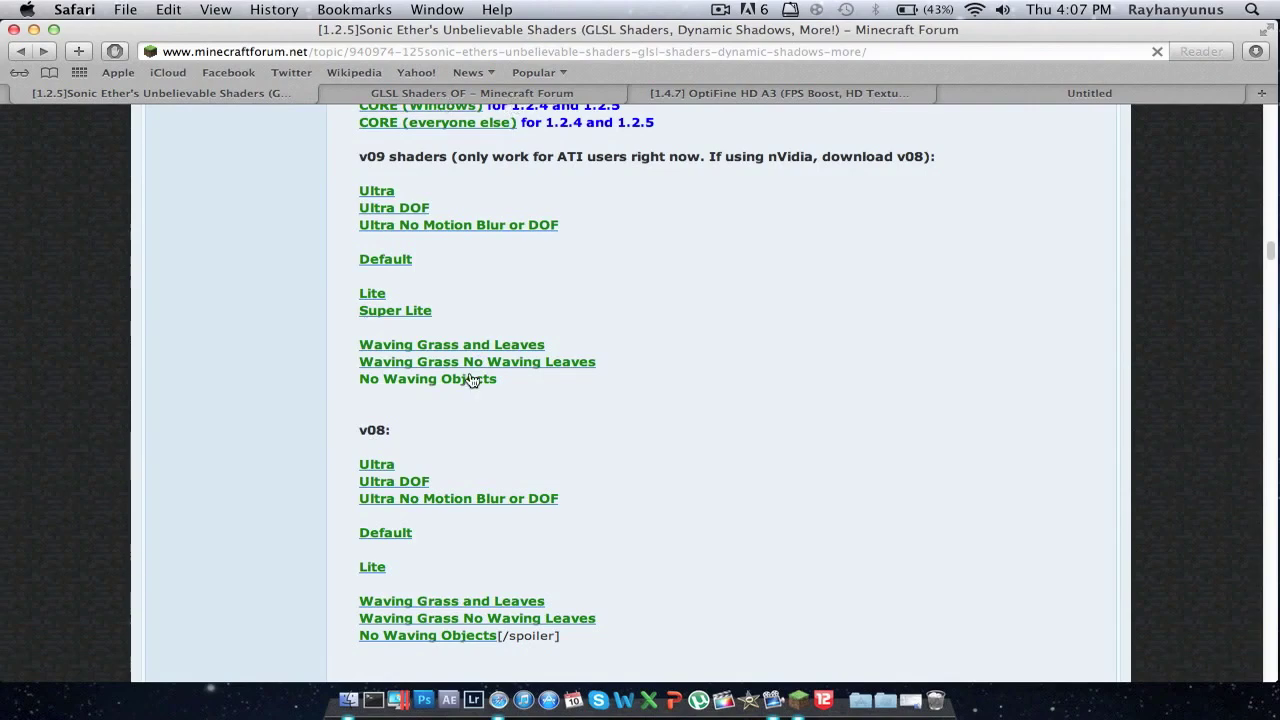
{"action": "left_click", "coordinate": [1030, 96]}
{"action": "left_click", "coordinate": [340, 96]}
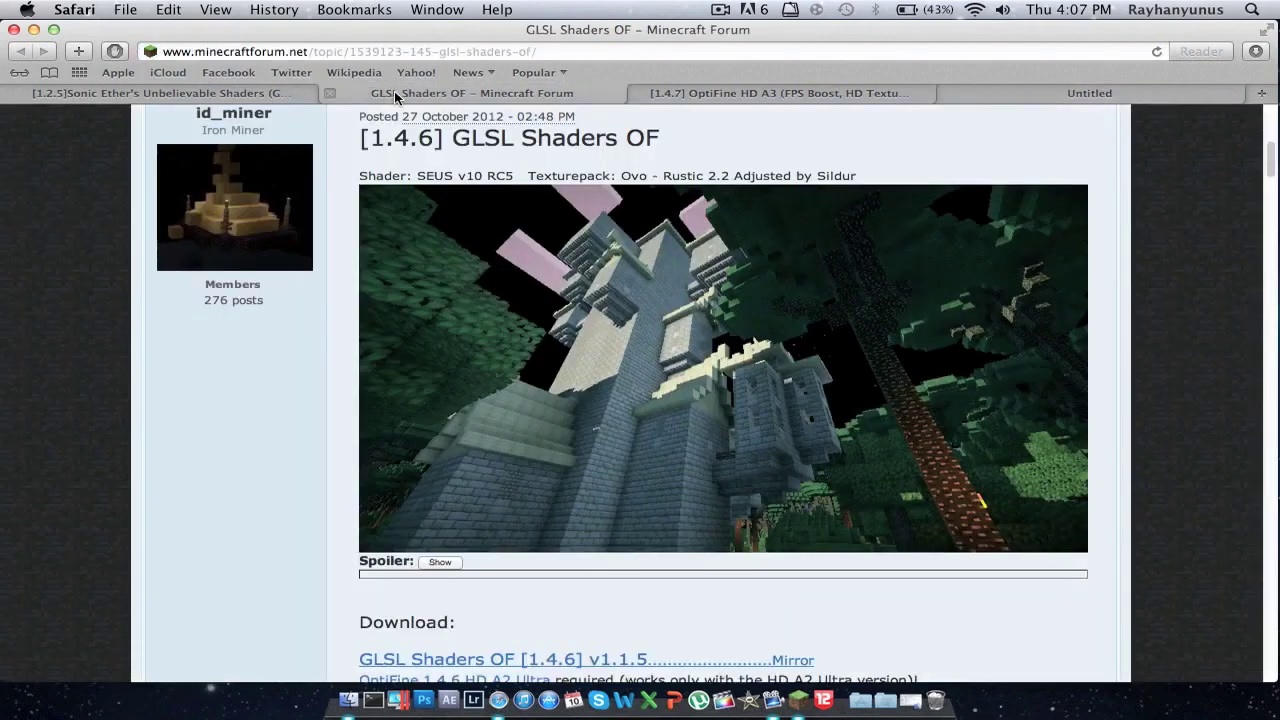
{"action": "scroll", "coordinate": [584, 395], "scroll_direction": "down", "scroll_amount": 5}
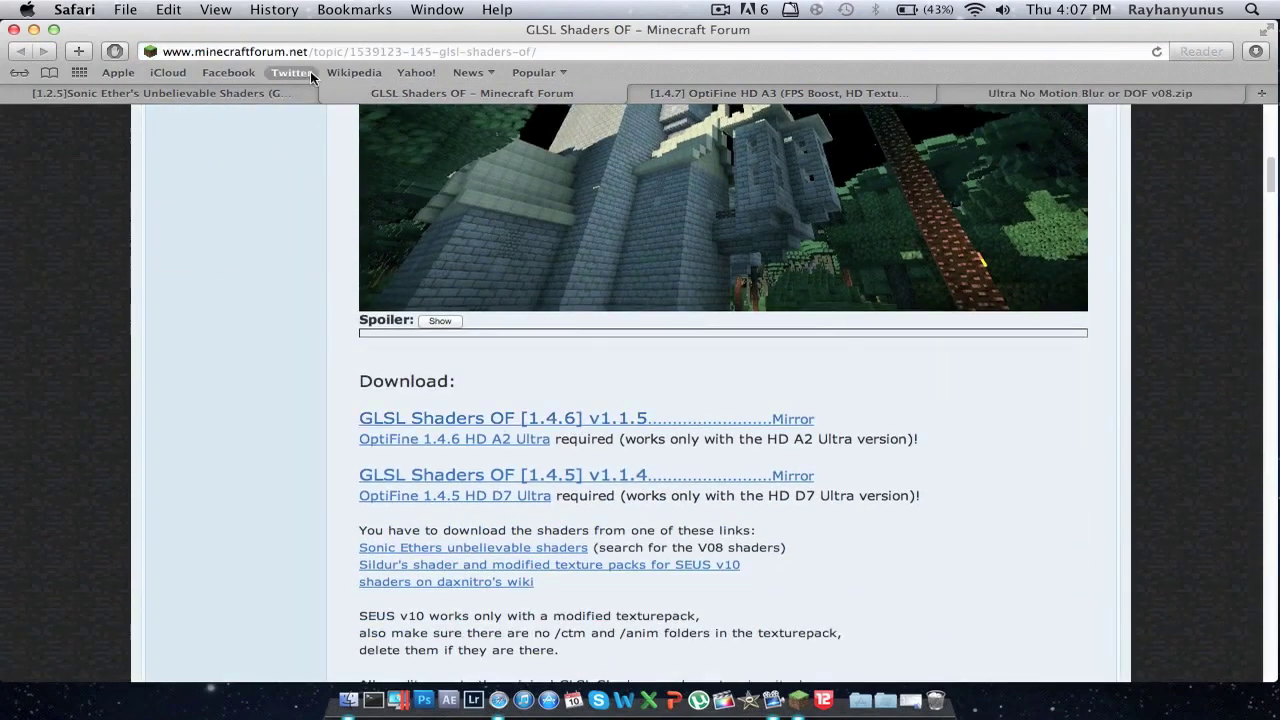
{"action": "left_click", "coordinate": [784, 98]}
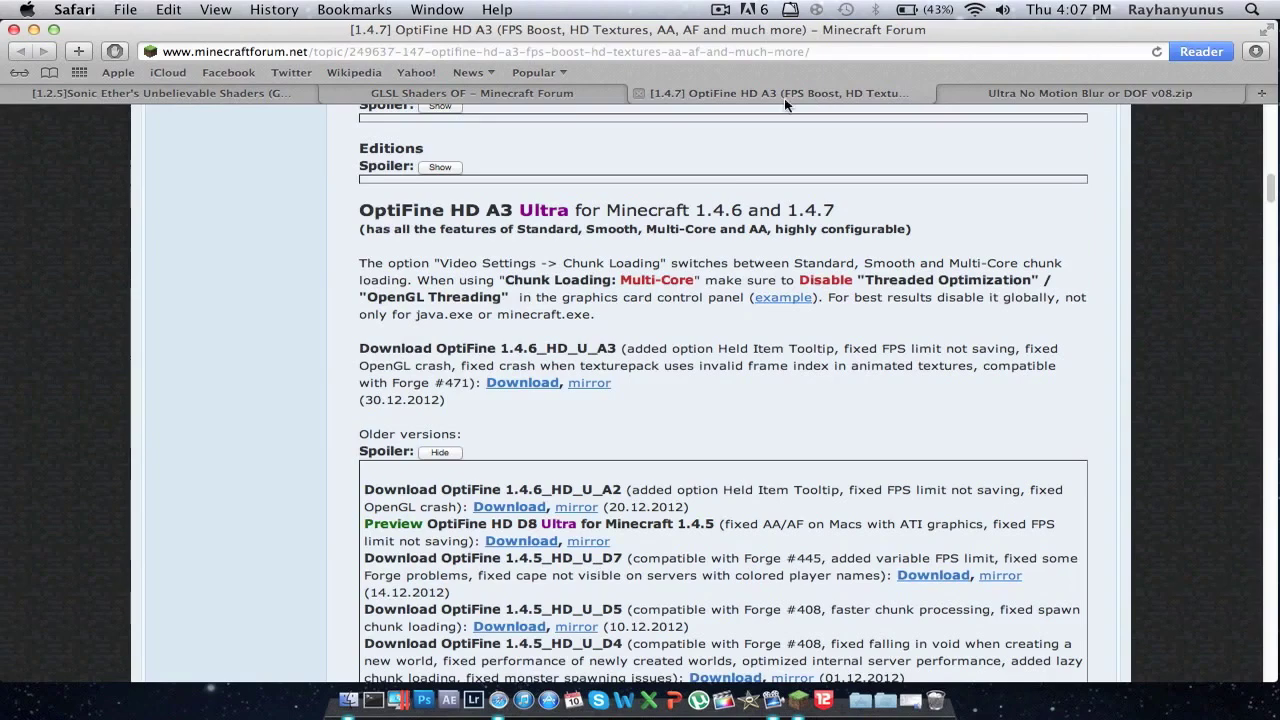
{"action": "left_click", "coordinate": [484, 95]}
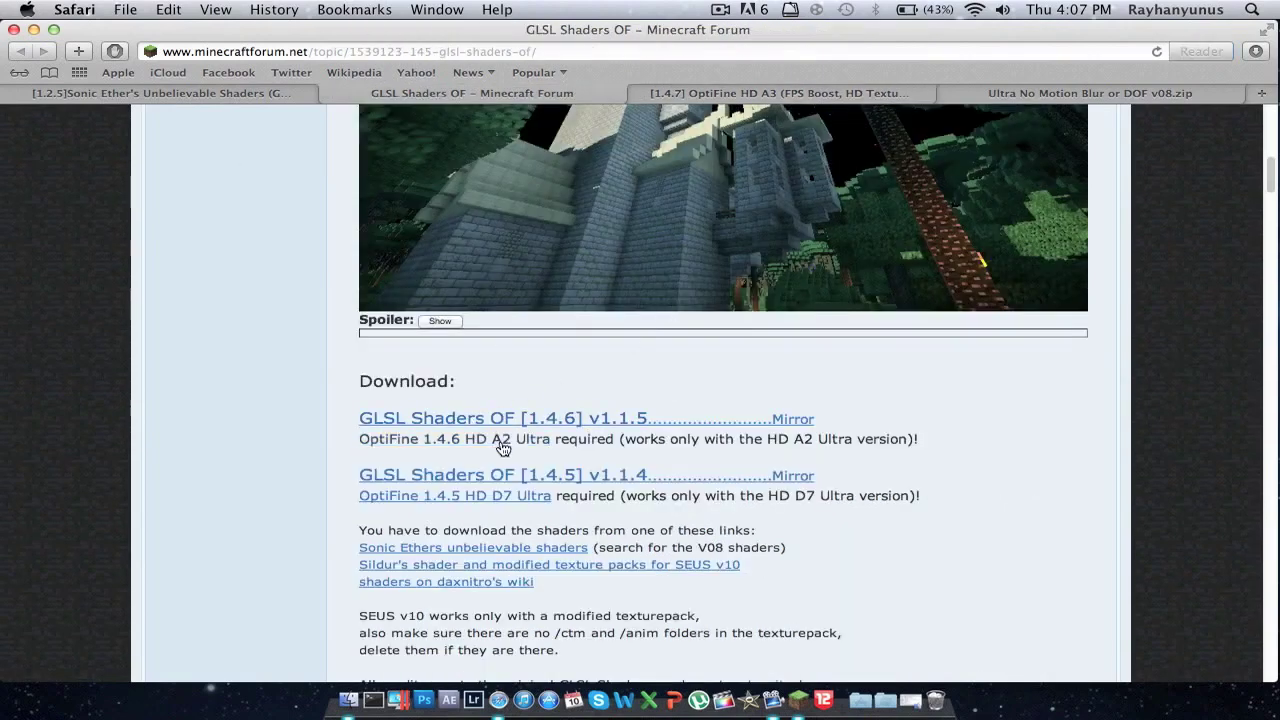
{"action": "left_click", "coordinate": [798, 700]}
Step: Look over Minecraft's Video Settings and return to the main menu
{"action": "left_click", "coordinate": [620, 487]}
{"action": "left_click", "coordinate": [580, 440]}
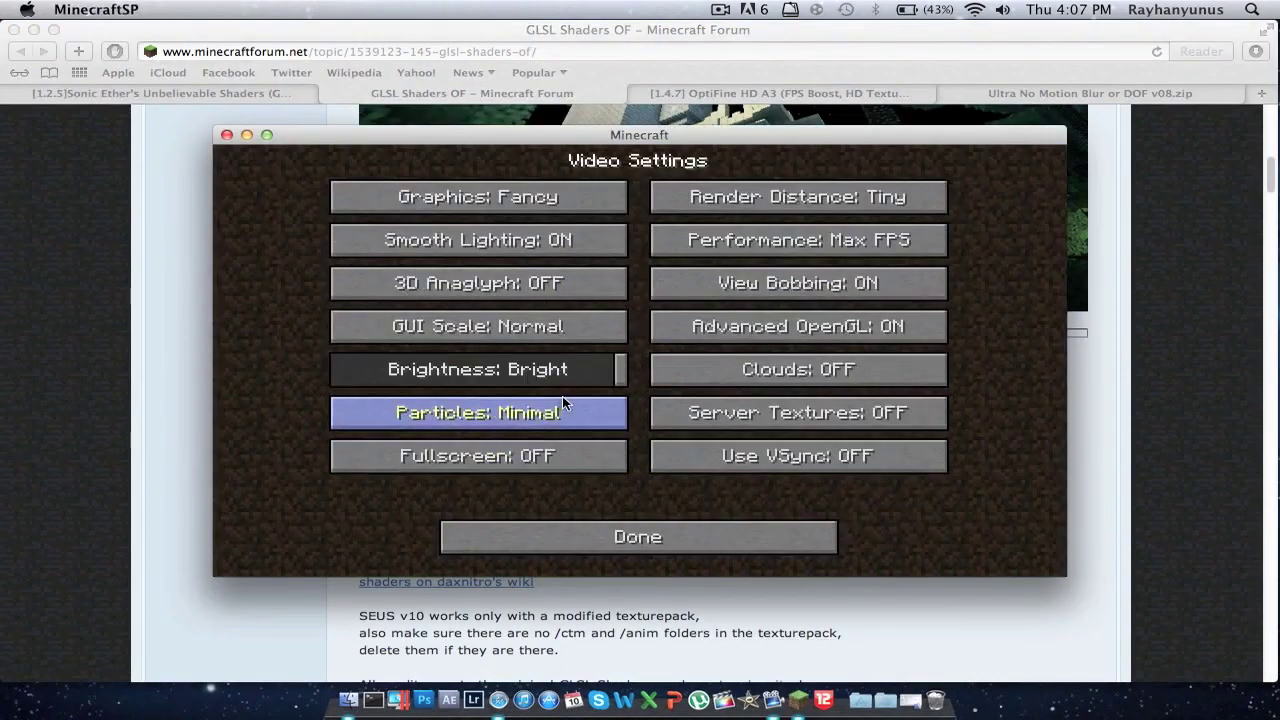
{"action": "left_click", "coordinate": [636, 540]}
{"action": "left_click", "coordinate": [636, 530]}
Step: Load the village world, toggle the F3 debug overlay, save and quit, and close Minecraft
{"action": "left_click", "coordinate": [672, 355]}
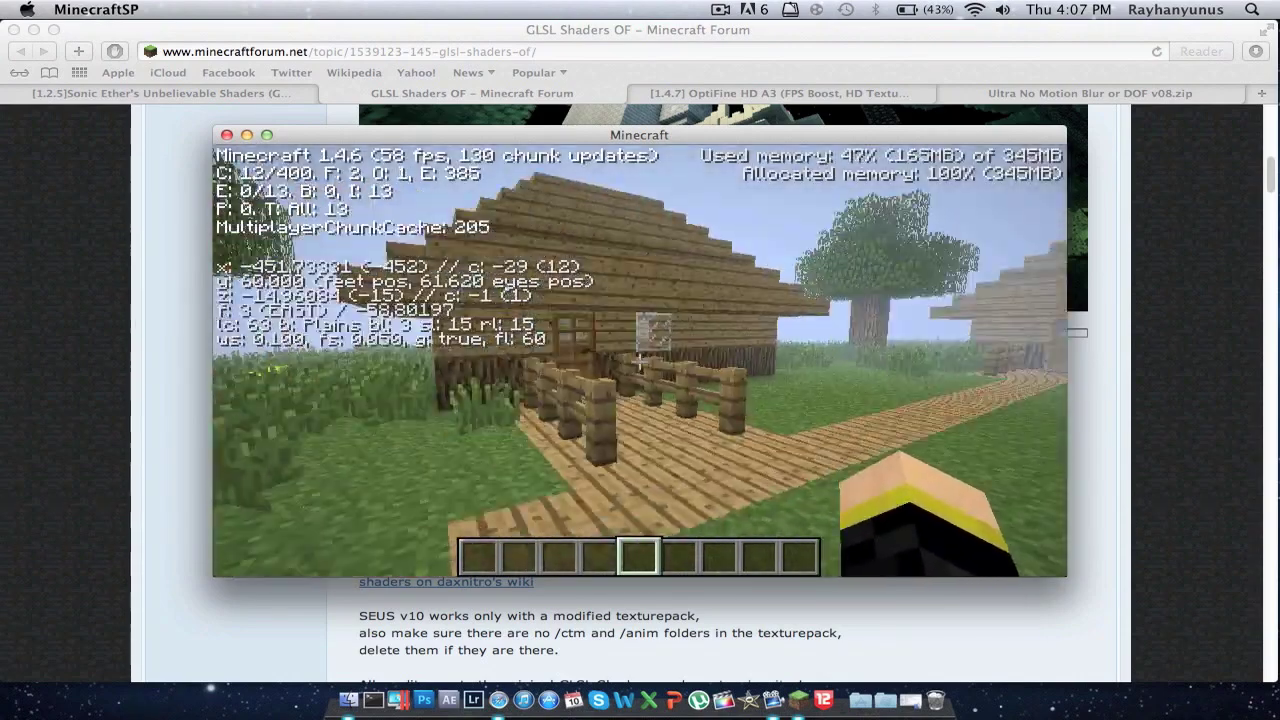
{"action": "key", "text": "F3"}
{"action": "key", "text": "F3"}
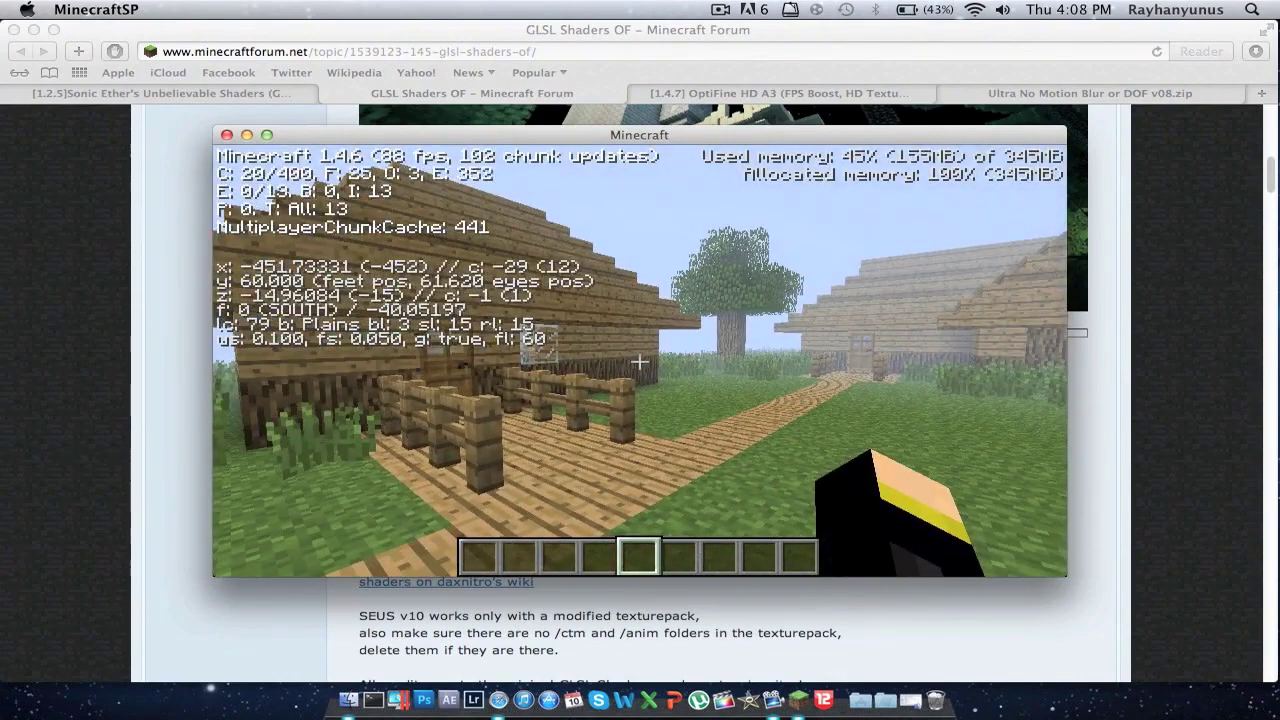
{"action": "key", "text": "F3"}
{"action": "key", "text": "Escape"}
{"action": "left_click", "coordinate": [600, 457]}
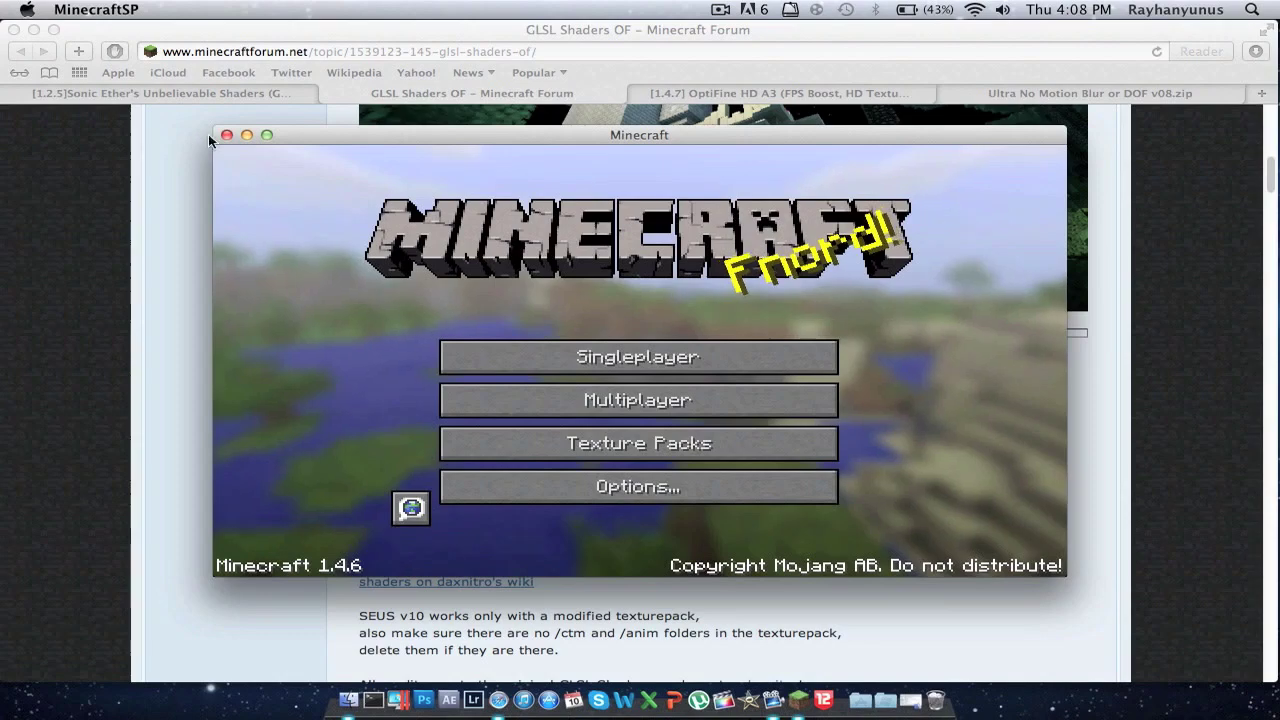
{"action": "left_click", "coordinate": [226, 135]}
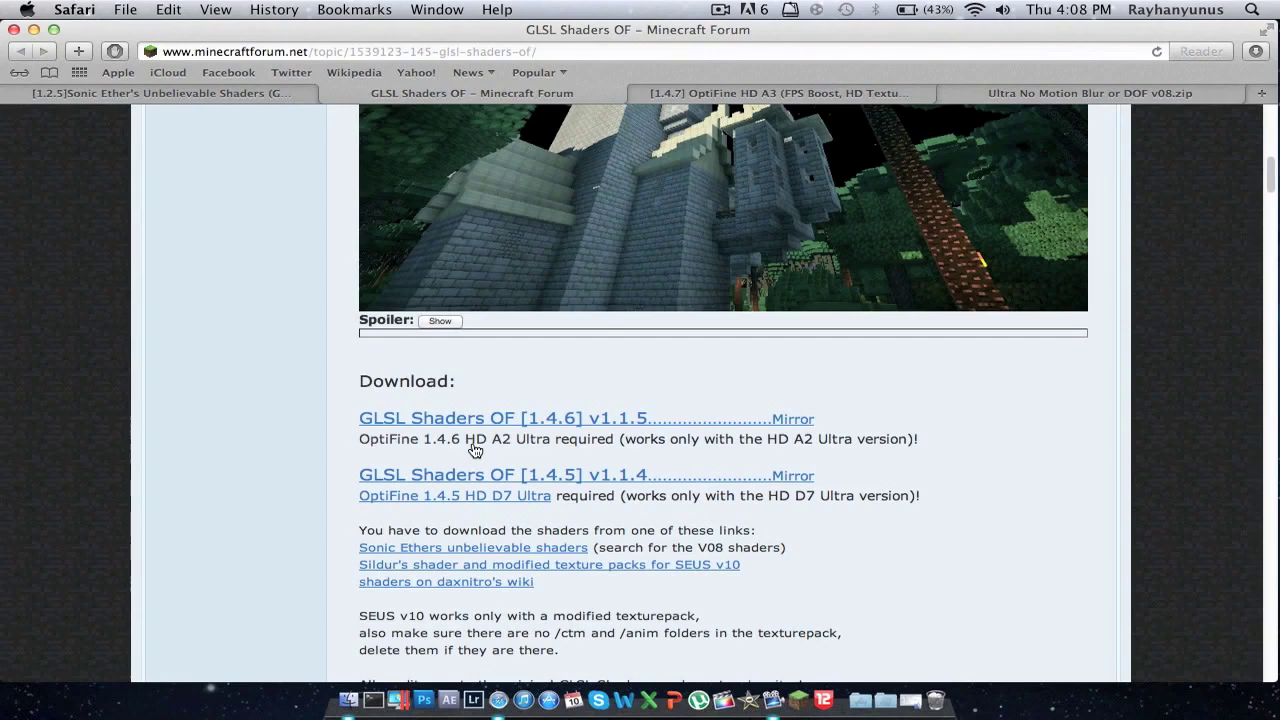
Step: Browse the OptiFine HD A3 thread and expand the list of older Ultra versions
{"action": "left_click", "coordinate": [637, 93]}
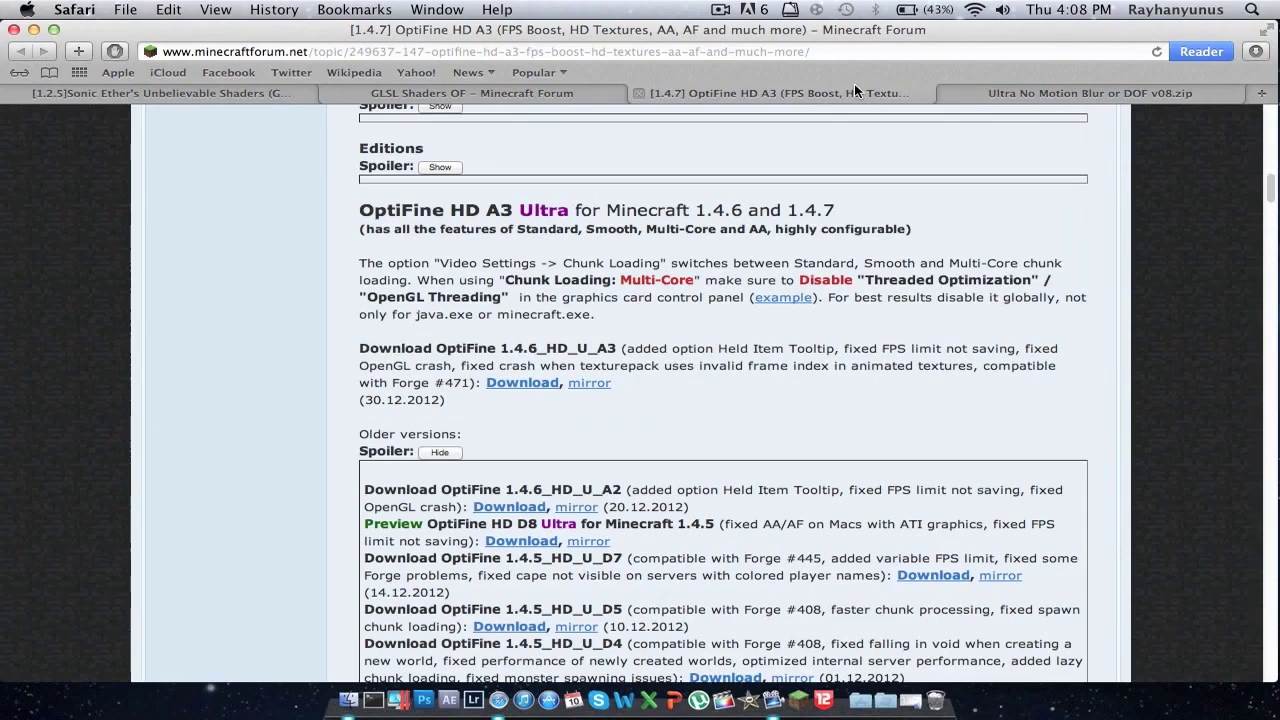
{"action": "scroll", "coordinate": [585, 302], "scroll_direction": "down", "scroll_amount": 2}
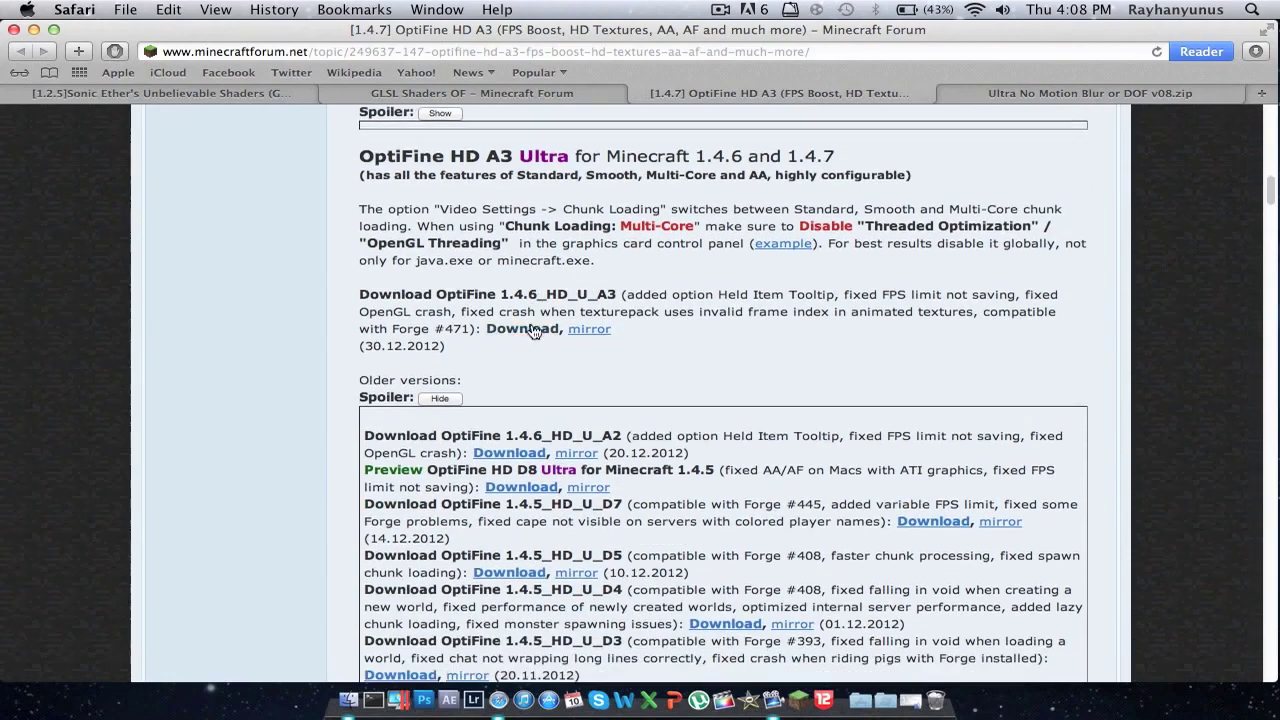
{"action": "scroll", "coordinate": [465, 392], "scroll_direction": "up", "scroll_amount": 5}
{"action": "scroll", "coordinate": [464, 384], "scroll_direction": "down", "scroll_amount": 5}
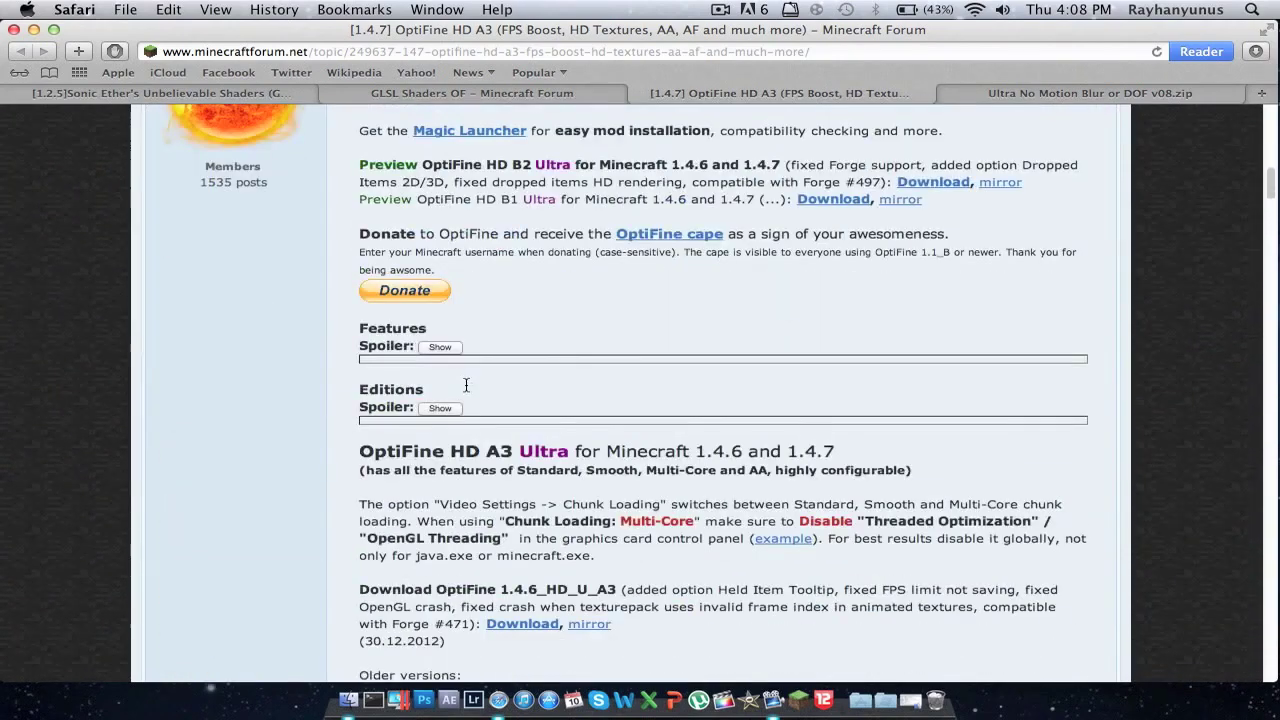
{"action": "scroll", "coordinate": [457, 331], "scroll_direction": "up", "scroll_amount": 3}
{"action": "scroll", "coordinate": [443, 400], "scroll_direction": "down", "scroll_amount": 3}
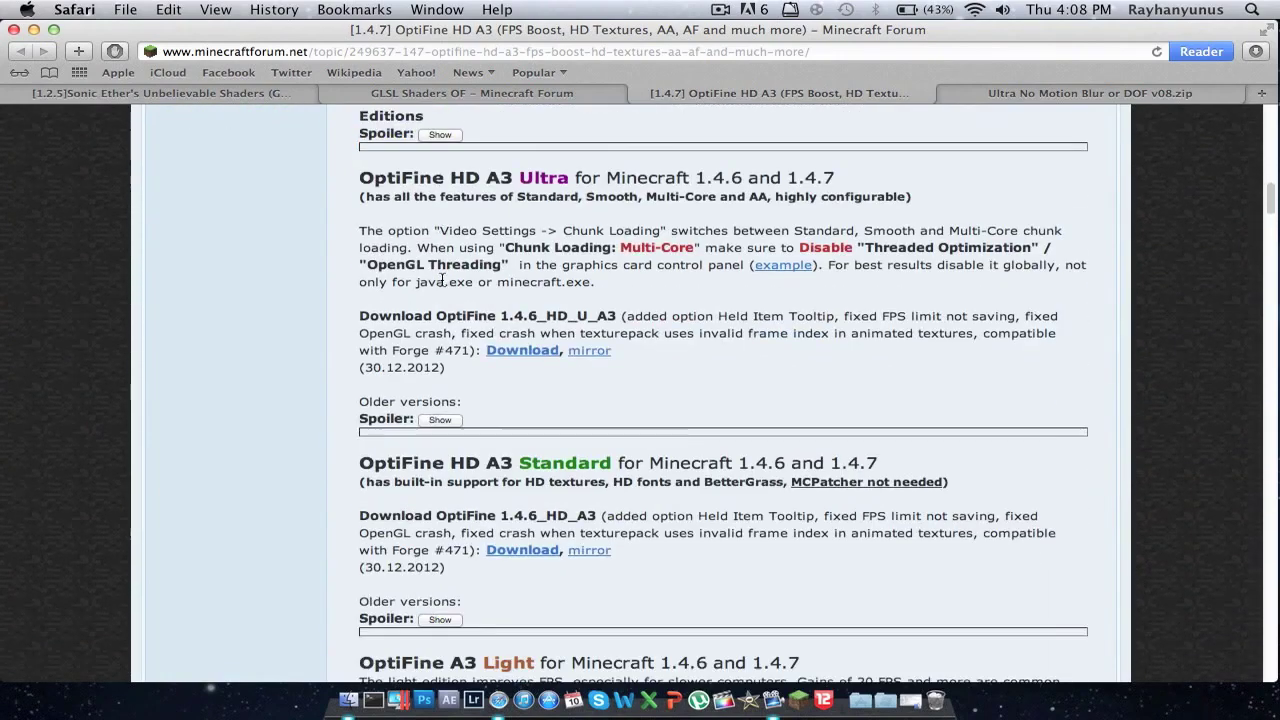
{"action": "left_click", "coordinate": [441, 419]}
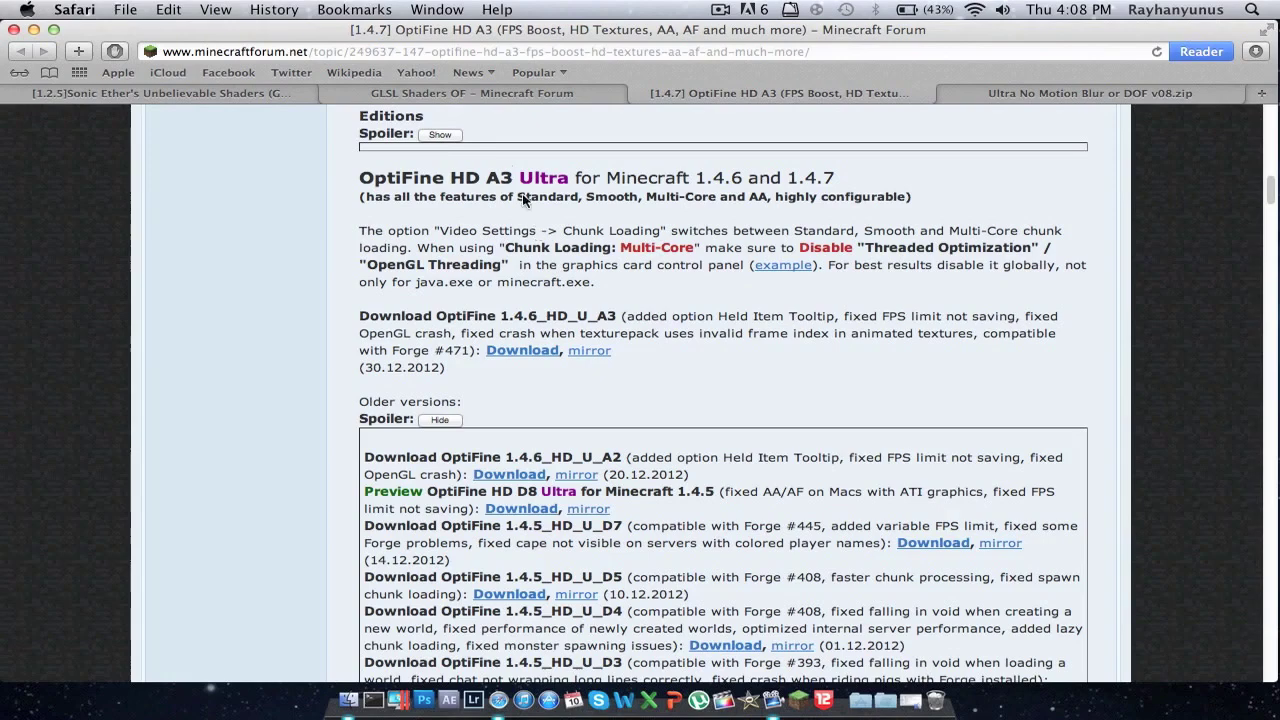
Step: Return to the Sonic Ether thread and open the Ultra No Motion Blur or DOF v08.zip download, skipping the ad
{"action": "left_click", "coordinate": [505, 95]}
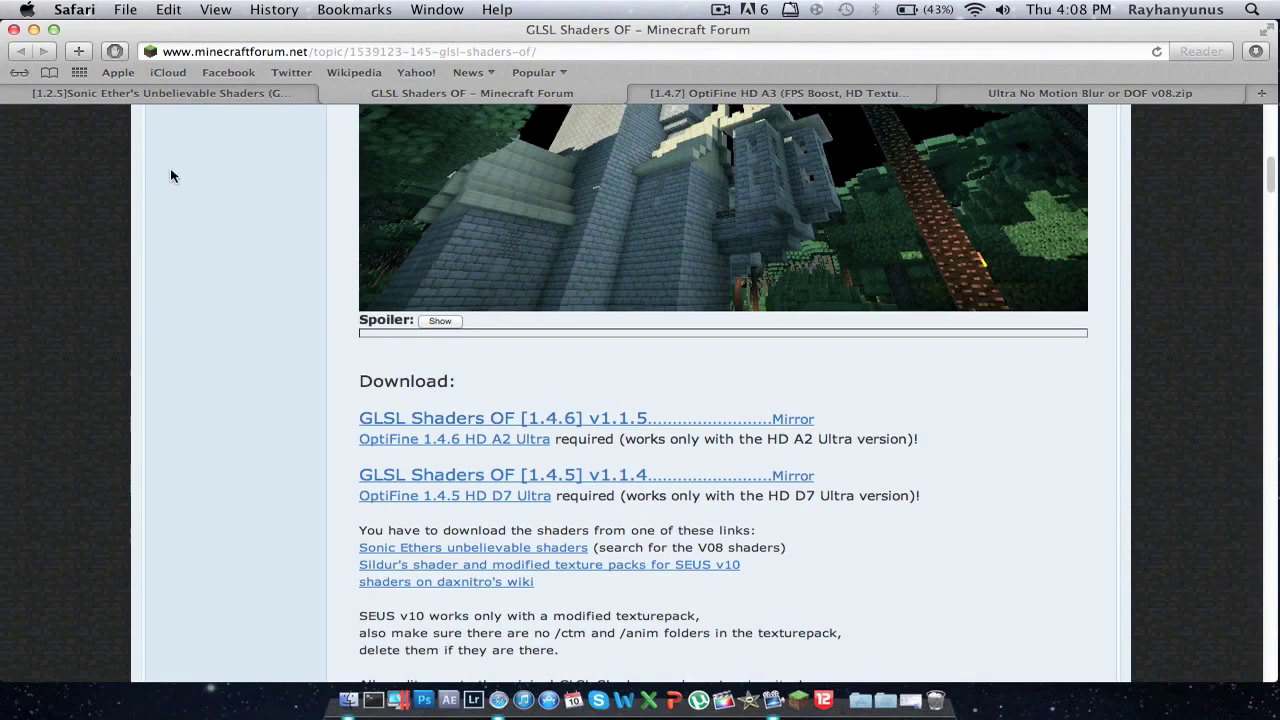
{"action": "left_click", "coordinate": [207, 97]}
{"action": "scroll", "coordinate": [506, 483], "scroll_direction": "down", "scroll_amount": 3}
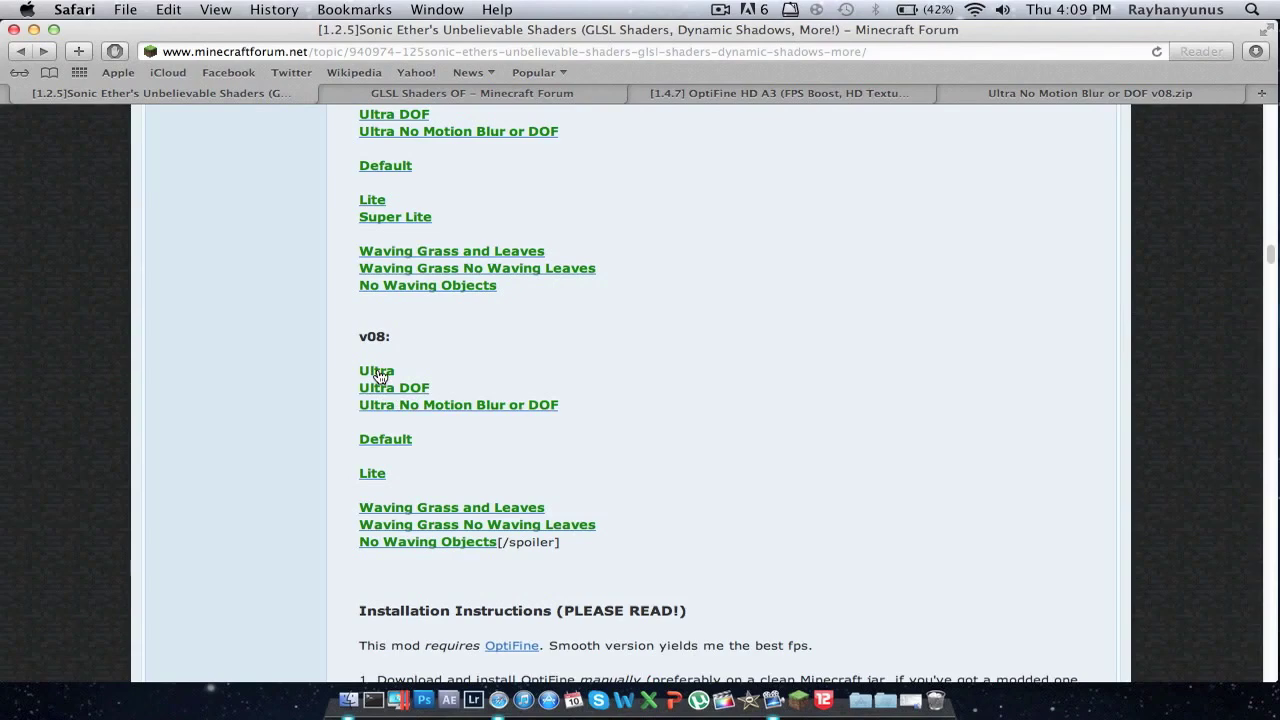
{"action": "left_click", "coordinate": [1096, 90]}
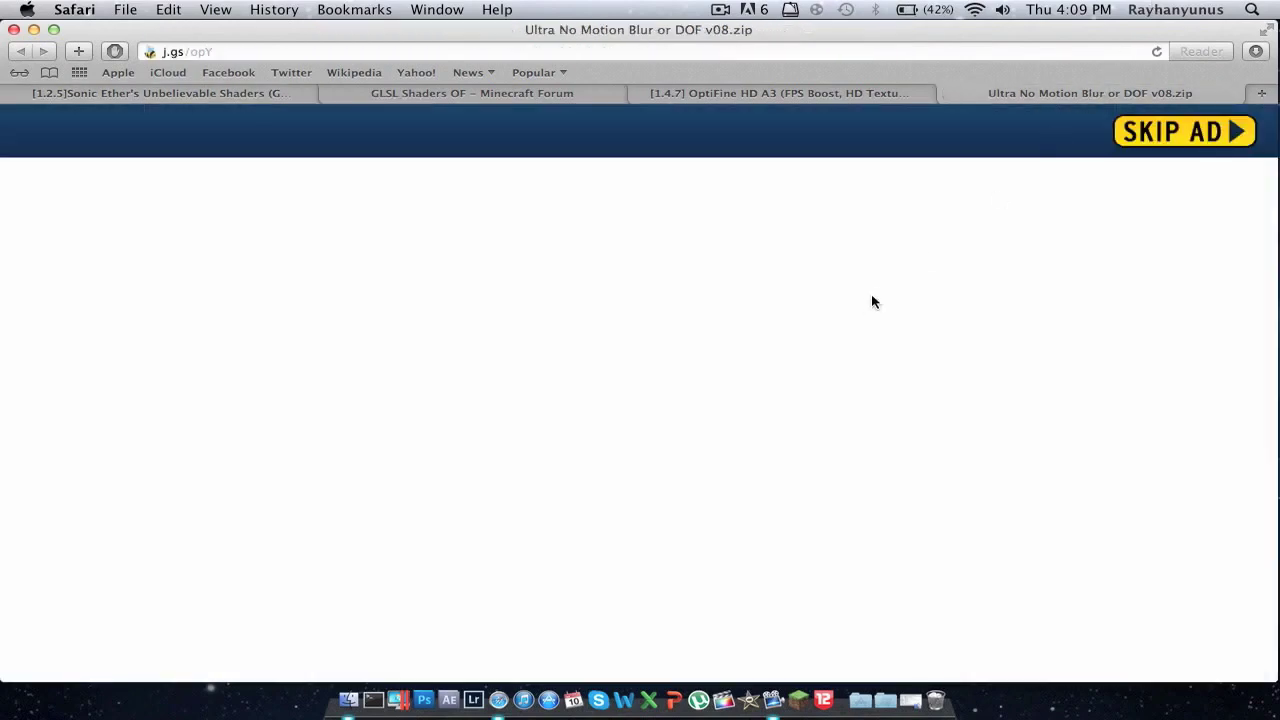
{"action": "left_click", "coordinate": [1192, 150]}
Step: Flip through the forum tabs back to the shaders thread and move Safari out of the way
{"action": "left_click", "coordinate": [258, 95]}
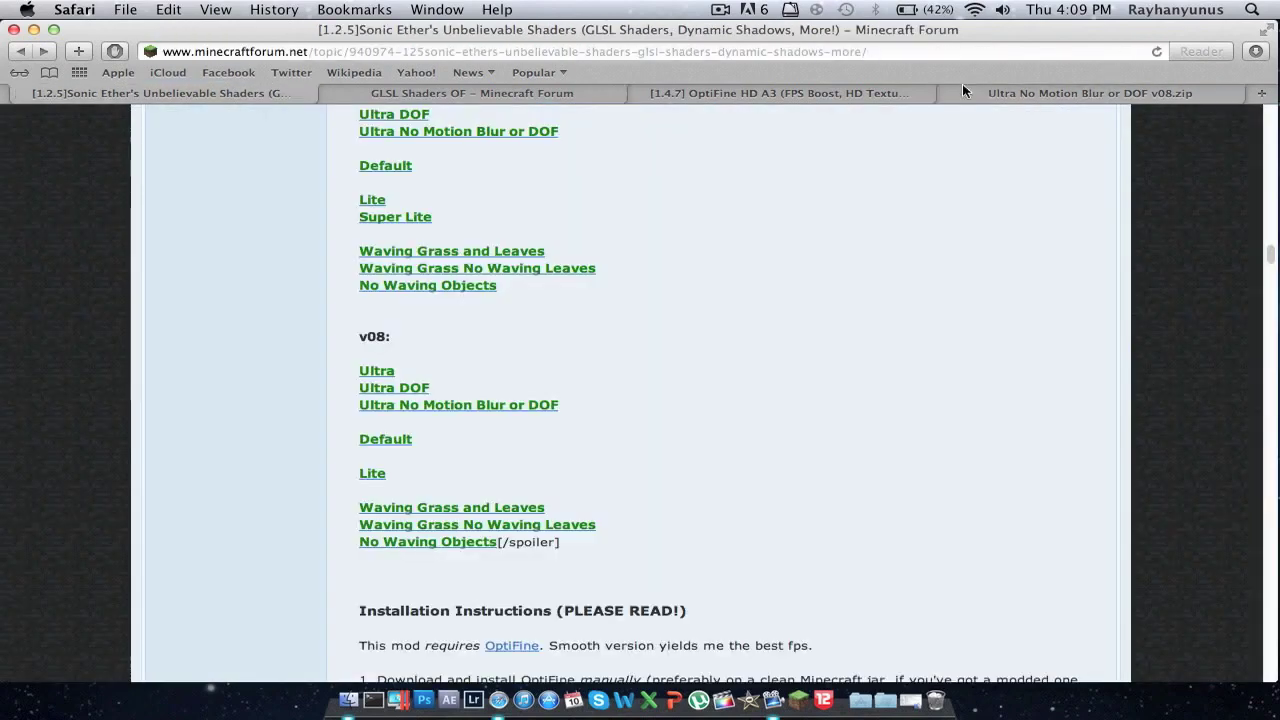
{"action": "left_click", "coordinate": [1050, 90]}
{"action": "left_click", "coordinate": [685, 90]}
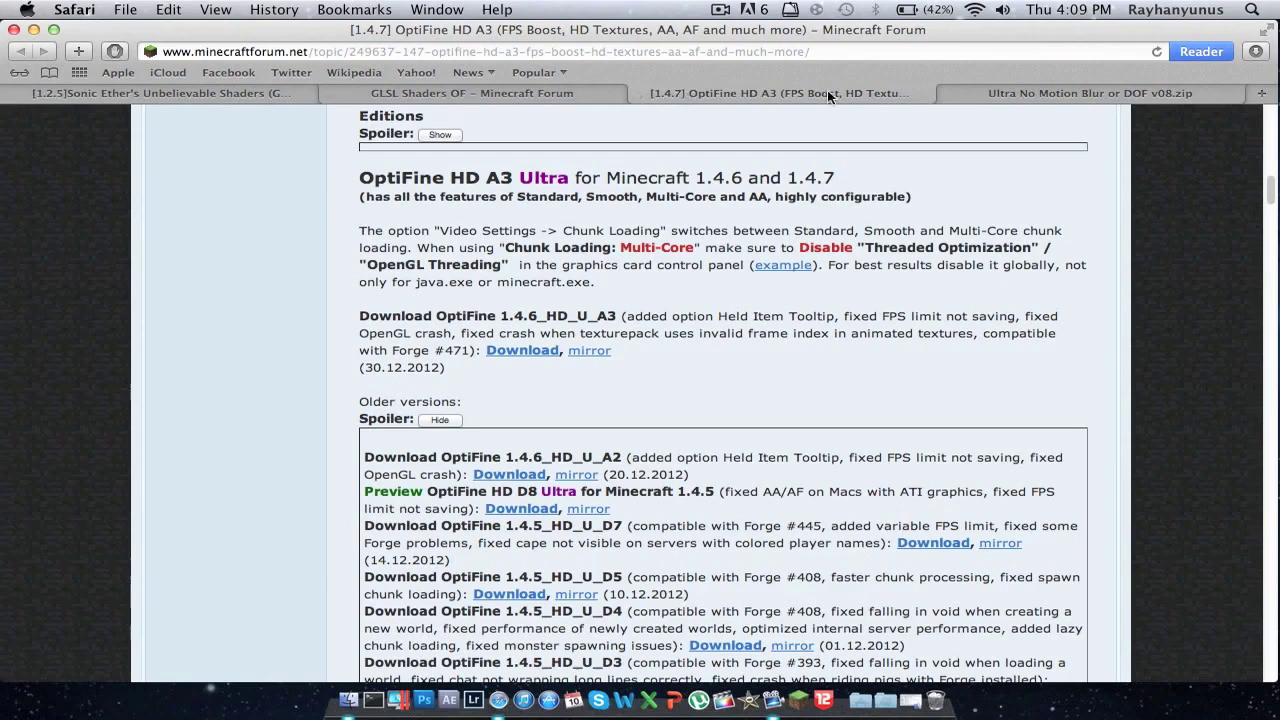
{"action": "left_click", "coordinate": [1003, 95]}
{"action": "left_click", "coordinate": [110, 93]}
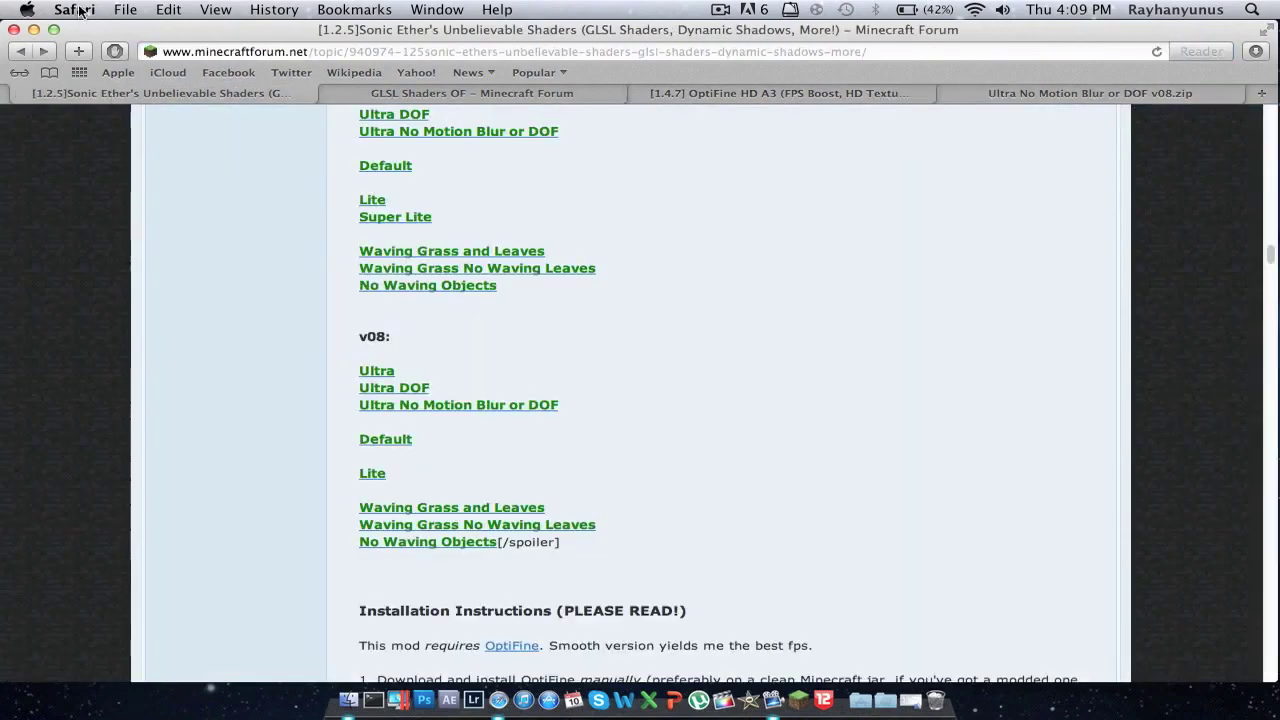
{"action": "left_click_drag", "start_coordinate": [106, 28], "coordinate": [112, 687]}
Step: Close the bin folder window and arrange the shader folders and OptiFine zip on the desktop
{"action": "left_click", "coordinate": [796, 396]}
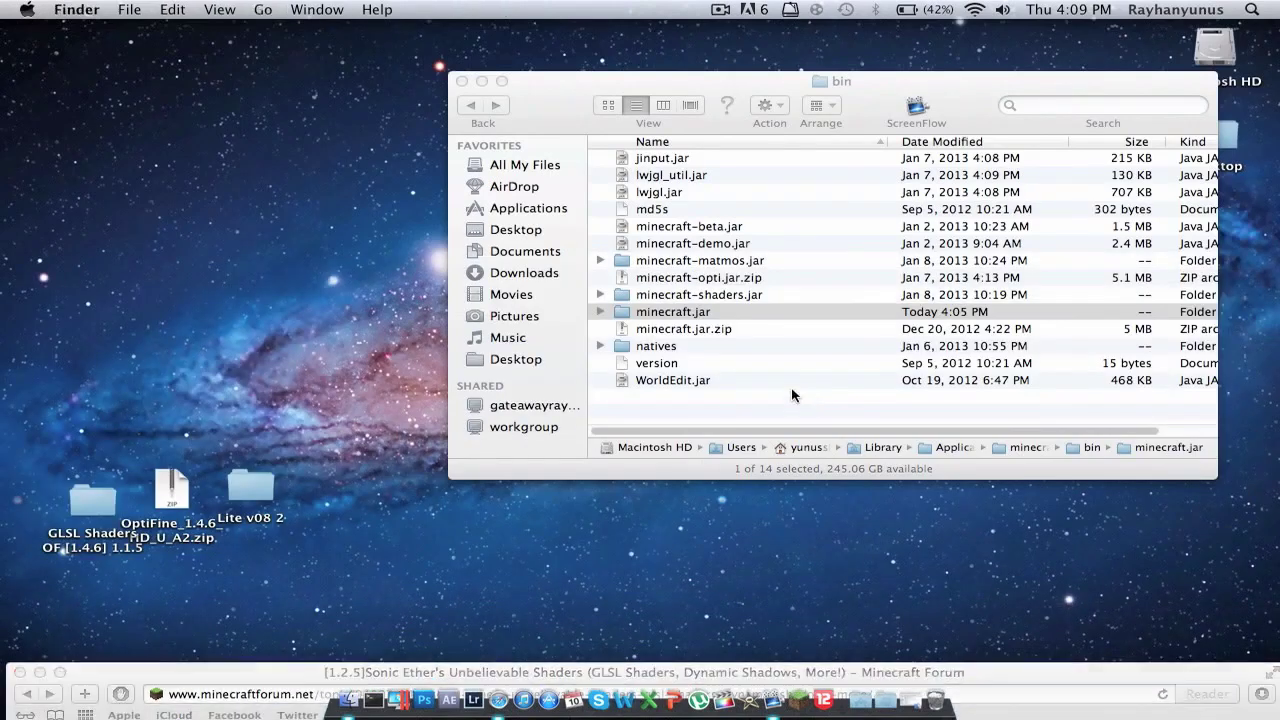
{"action": "left_click", "coordinate": [461, 81]}
{"action": "mouse_move", "coordinate": [72, 390]}
{"action": "left_mouse_down"}
{"action": "mouse_move", "coordinate": [5, 465]}
{"action": "mouse_move", "coordinate": [280, 513]}
{"action": "mouse_move", "coordinate": [664, 329]}
{"action": "mouse_move", "coordinate": [762, 348]}
{"action": "left_mouse_up"}
{"action": "left_click_drag", "start_coordinate": [573, 343], "coordinate": [637, 350]}
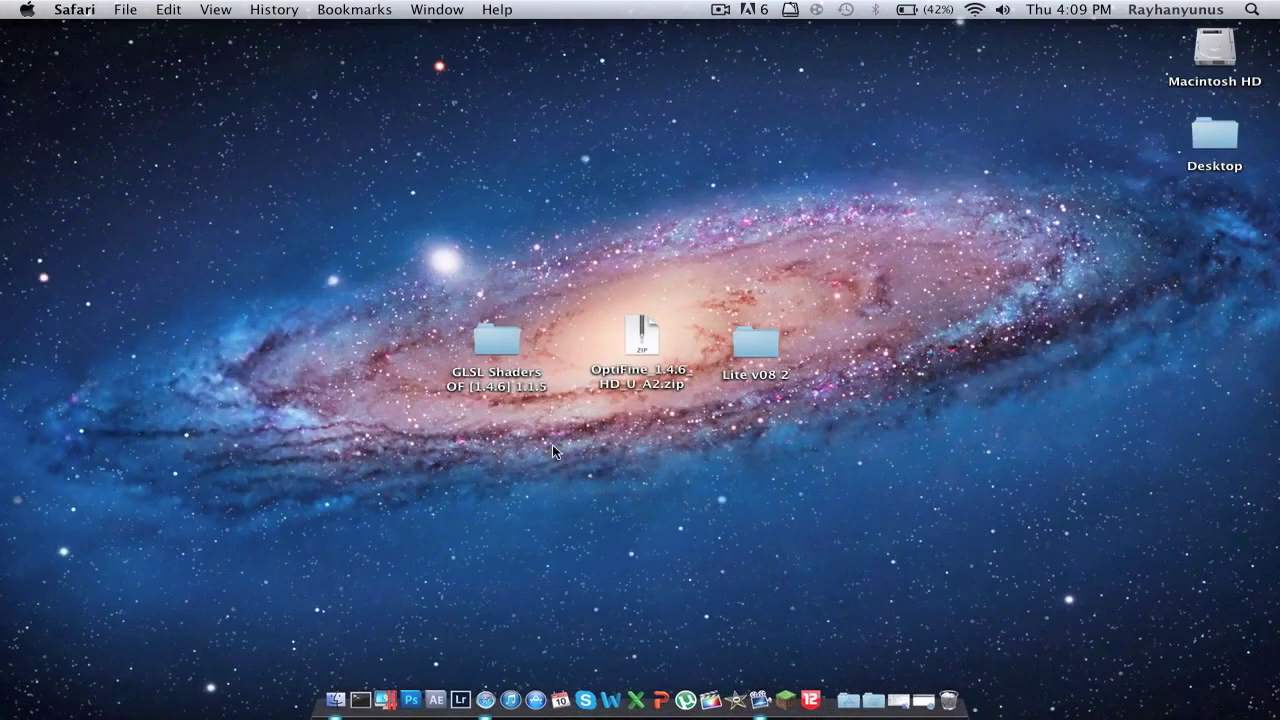
Step: Extract the OptiFine zip and put the extracted folder where the zip was
{"action": "double_click", "coordinate": [615, 336]}
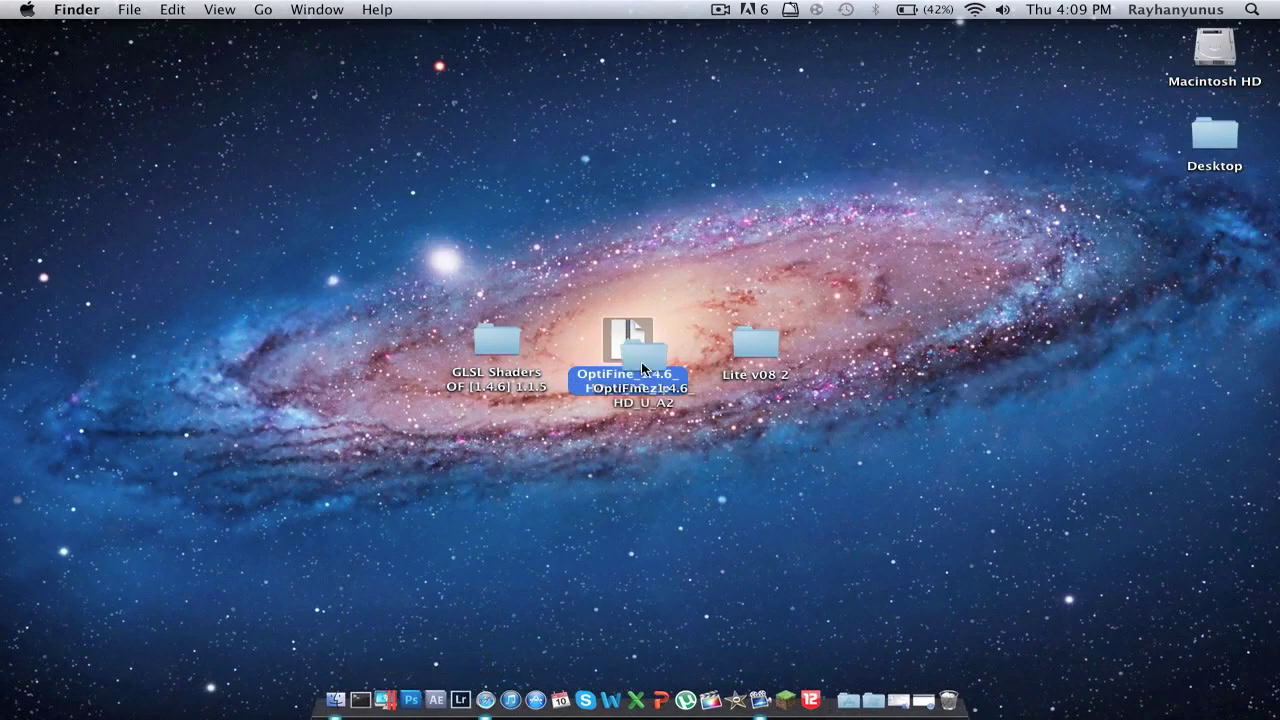
{"action": "left_click", "coordinate": [623, 379]}
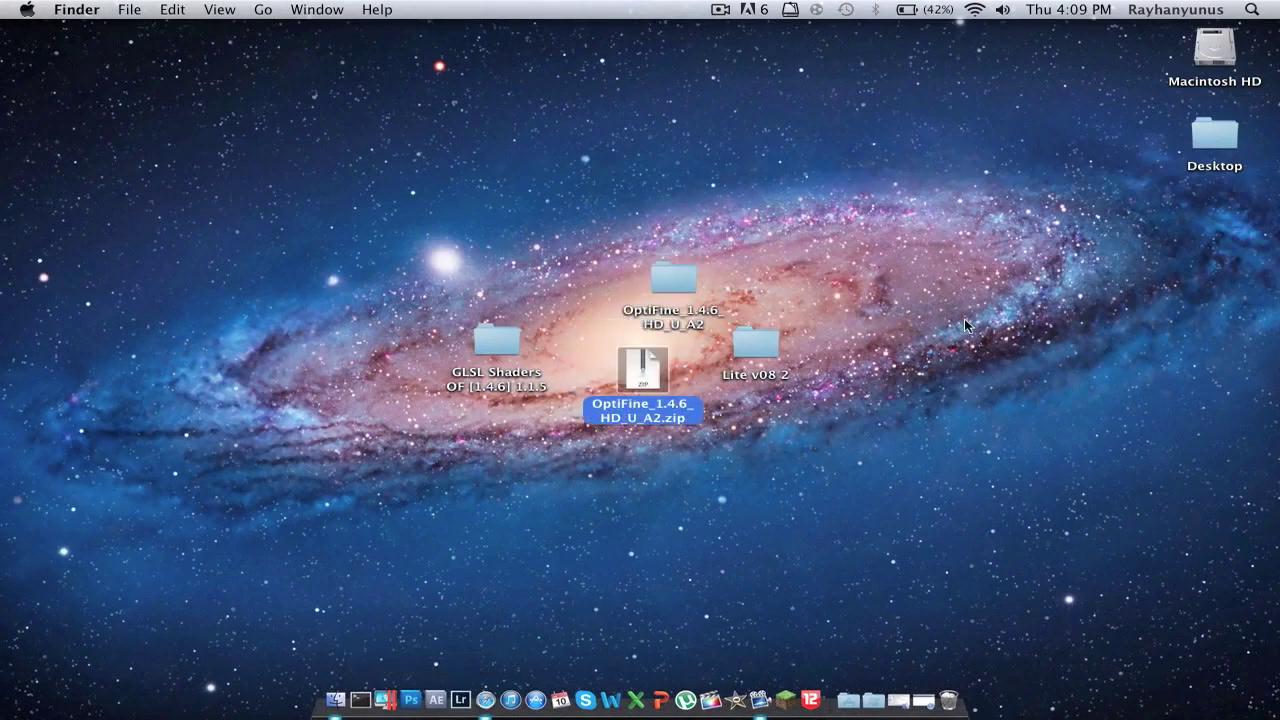
{"action": "left_click_drag", "start_coordinate": [642, 368], "coordinate": [1200, 214]}
{"action": "mouse_move", "coordinate": [673, 283]}
{"action": "left_mouse_down"}
{"action": "mouse_move", "coordinate": [631, 342]}
{"action": "mouse_move", "coordinate": [645, 350]}
{"action": "left_mouse_up"}
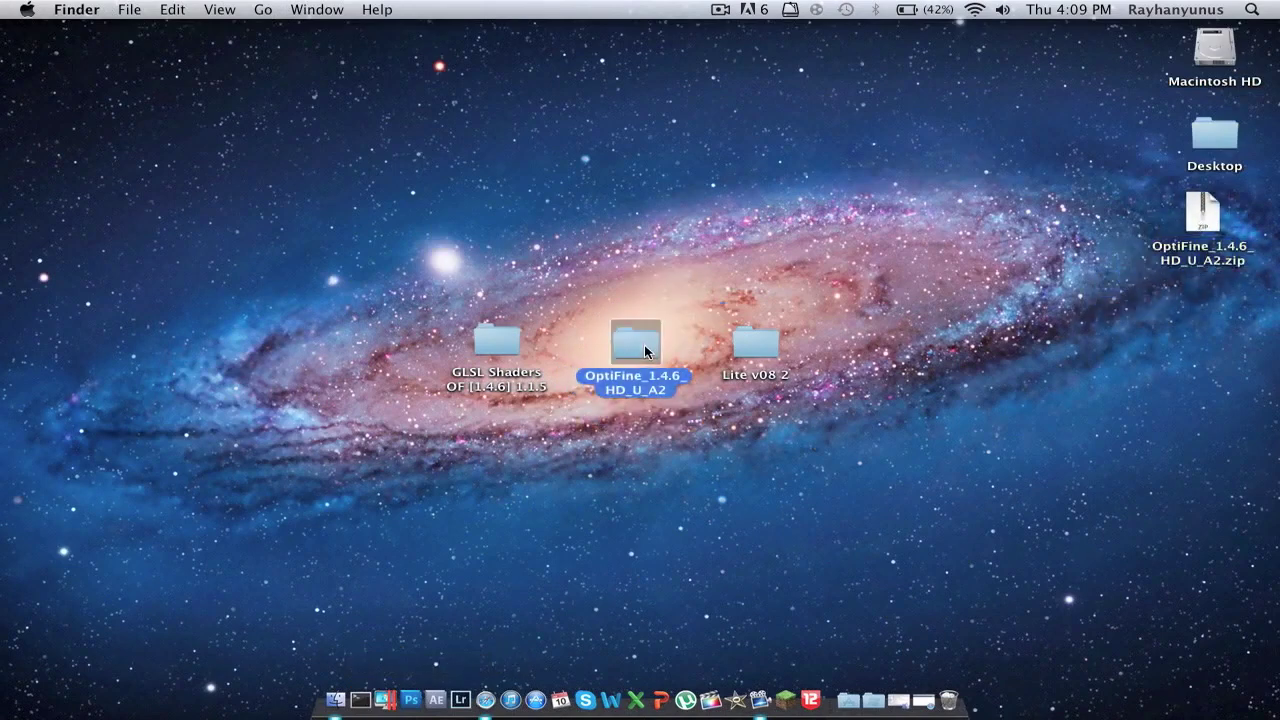
{"action": "left_click", "coordinate": [341, 690]}
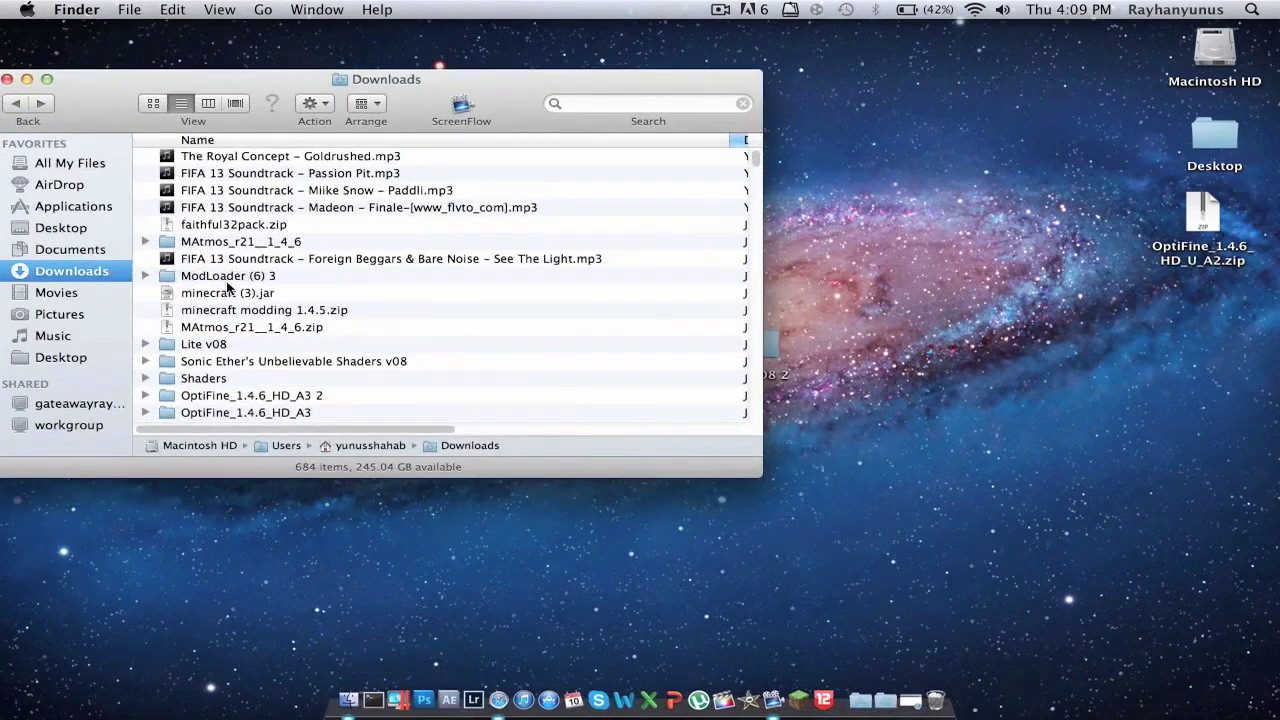
Step: Go to Application Support > minecraft > bin and delete the old minecraft.jar folder
{"action": "left_click", "coordinate": [263, 562]}
{"action": "right_click", "coordinate": [348, 700]}
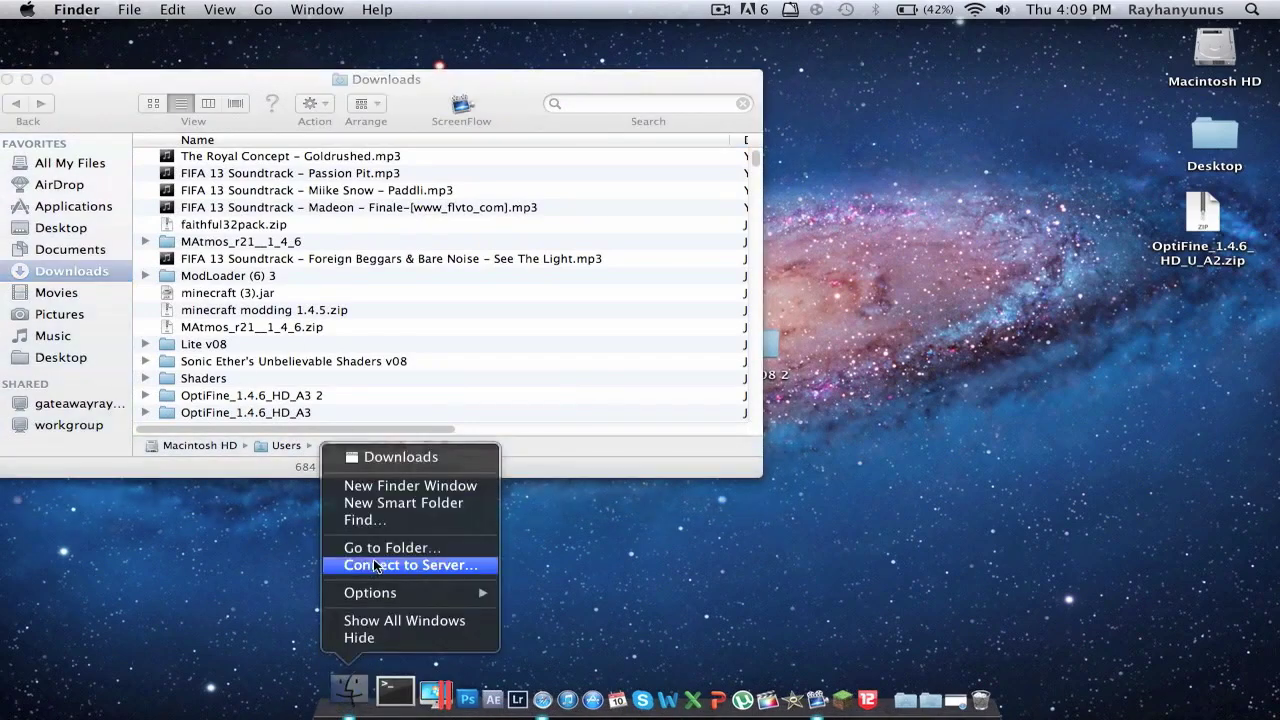
{"action": "left_click", "coordinate": [383, 543]}
{"action": "key", "text": "Return"}
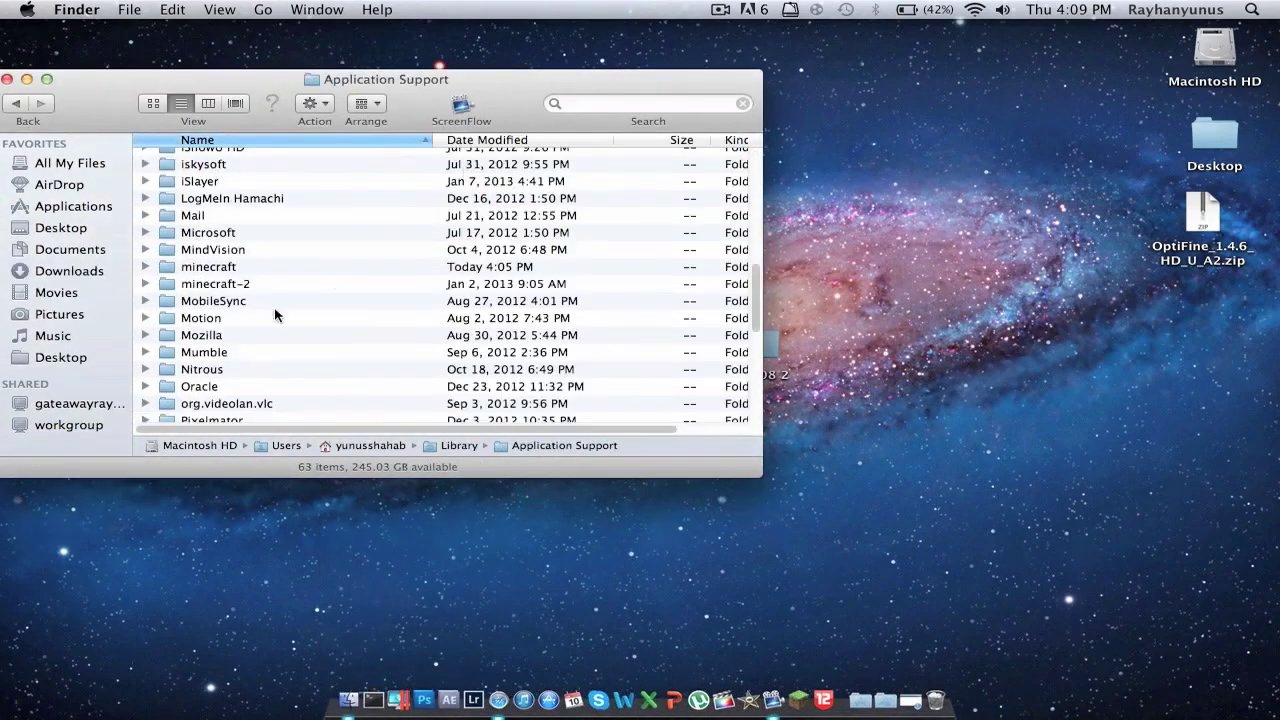
{"action": "double_click", "coordinate": [220, 267]}
{"action": "double_click", "coordinate": [226, 161]}
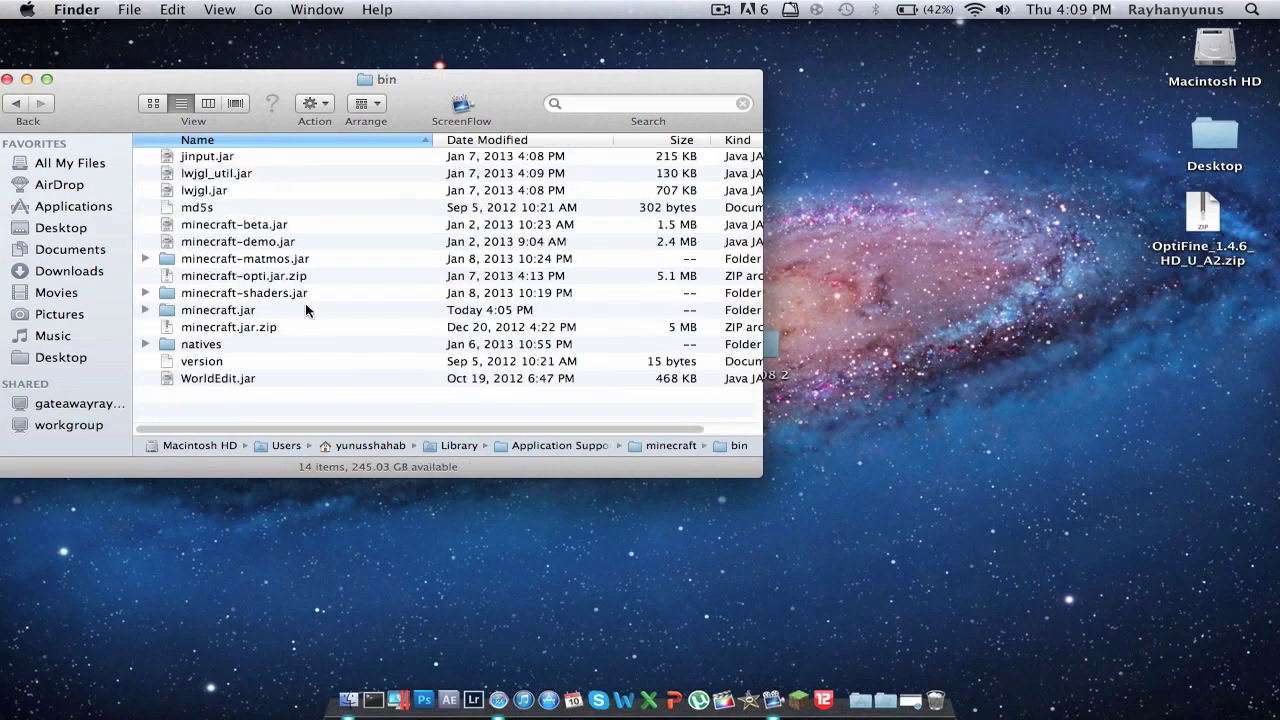
{"action": "left_click", "coordinate": [295, 317]}
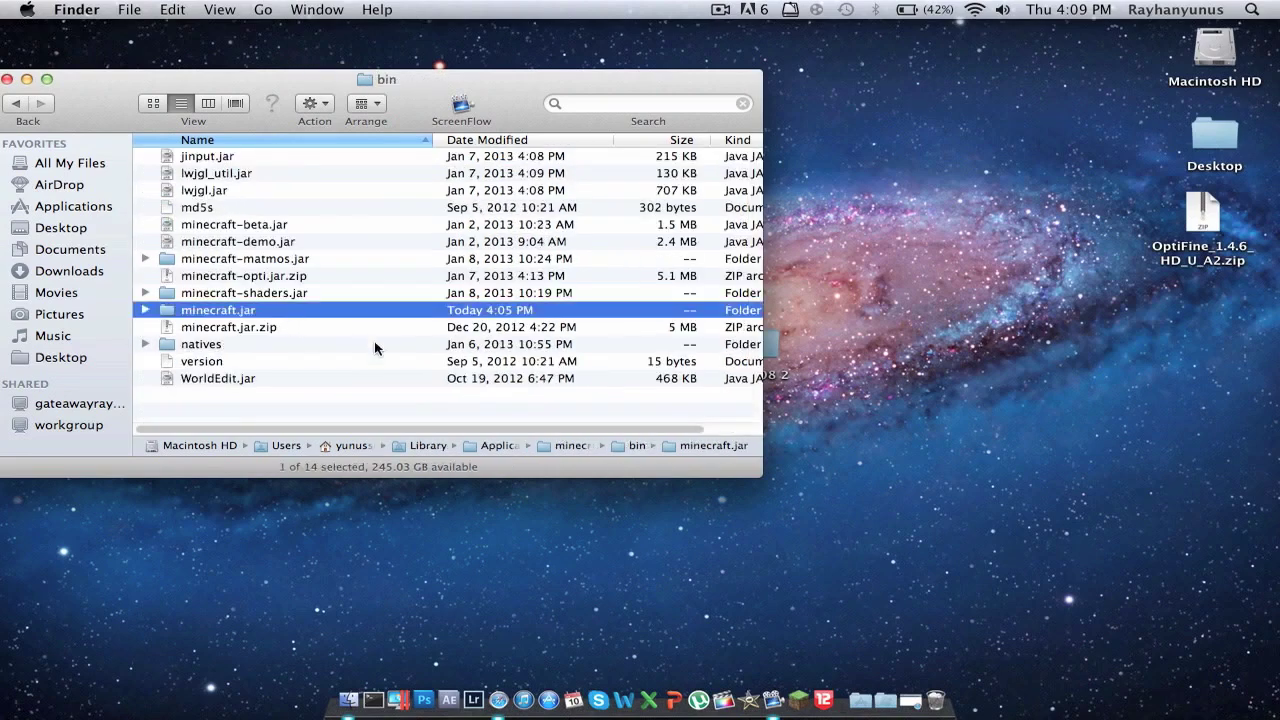
{"action": "key", "text": "super+BackSpace"}
Step: Rename minecraft.jar.zip, keeping the .jar extension
{"action": "left_click", "coordinate": [266, 315]}
{"action": "key", "text": "Return"}
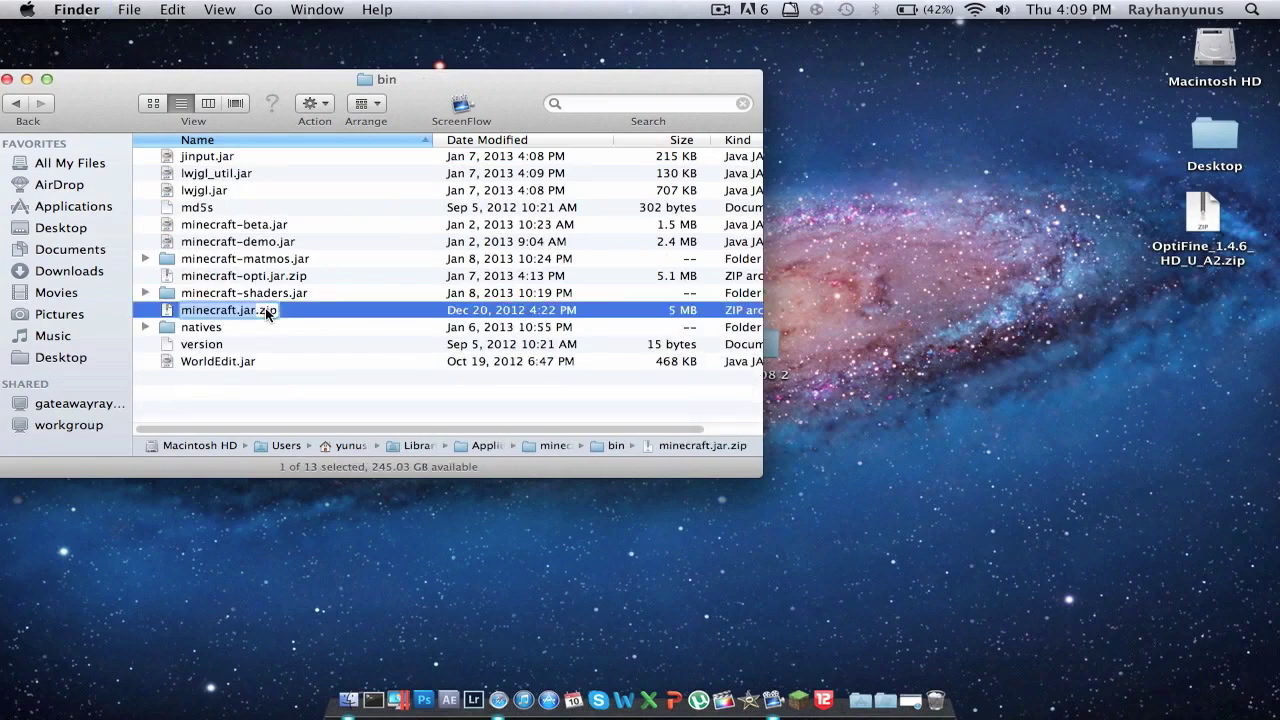
{"action": "key", "text": "Return"}
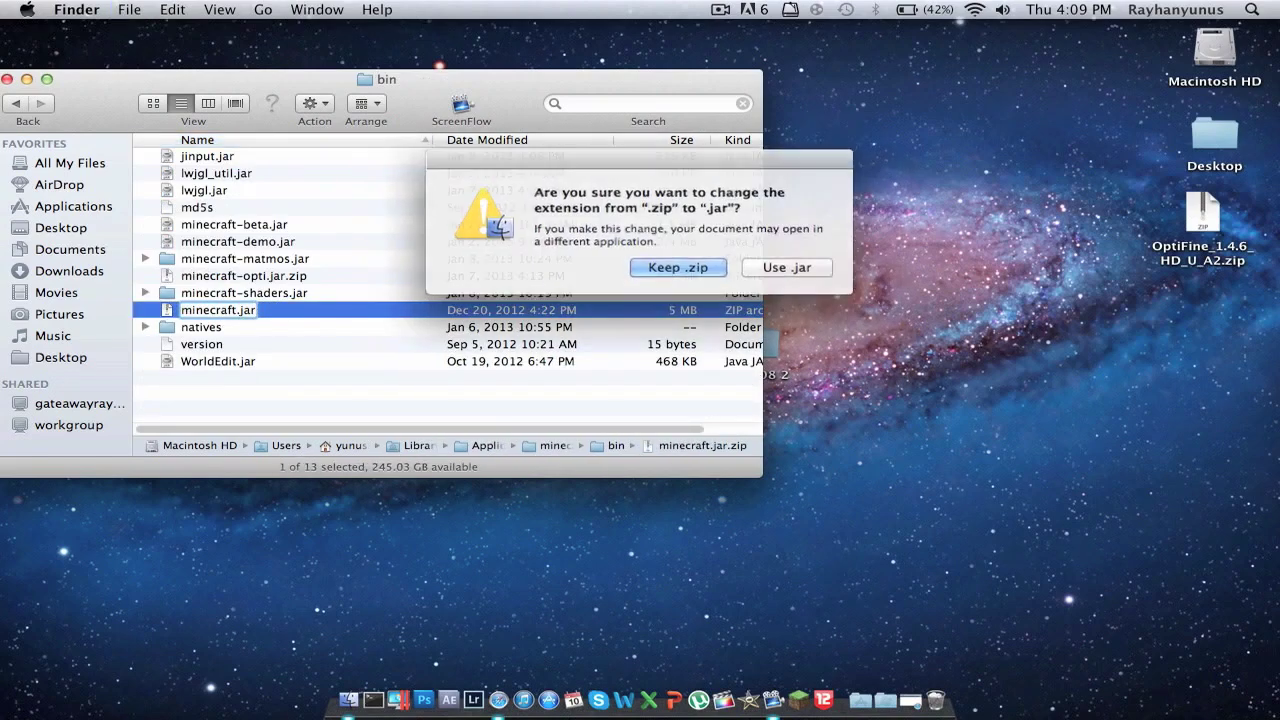
{"action": "left_click", "coordinate": [658, 267]}
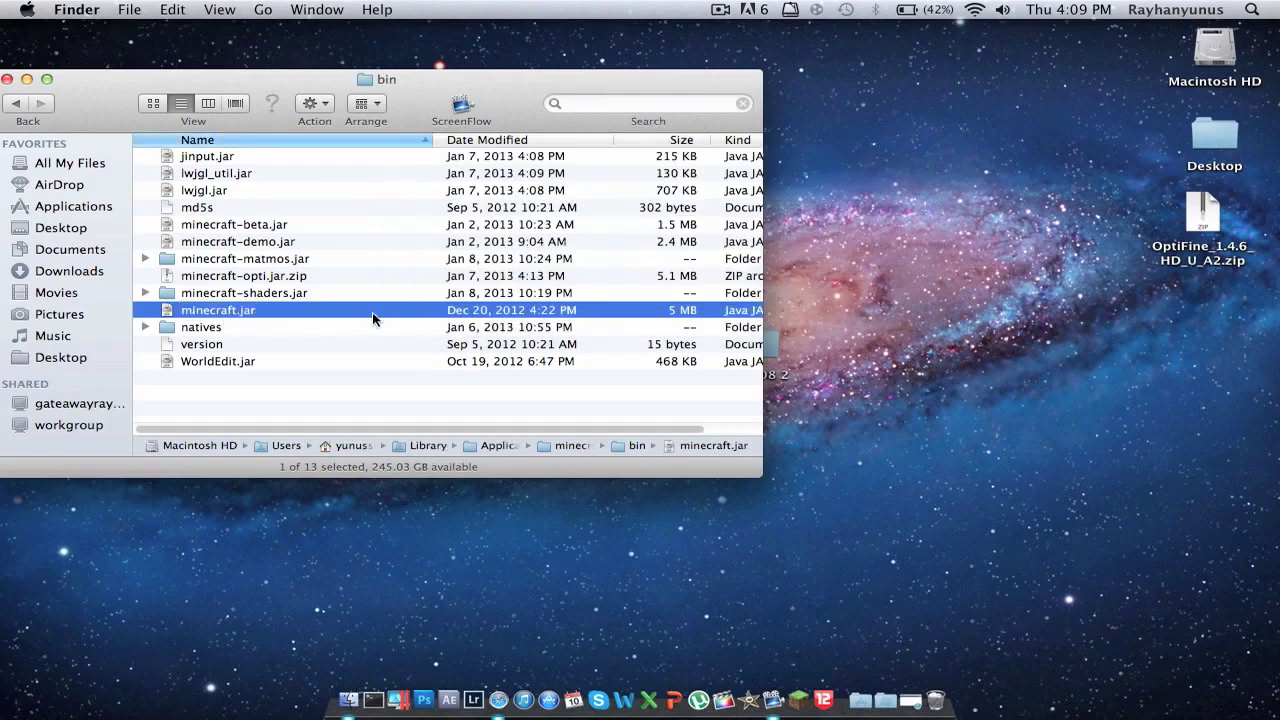
Step: Rename minecraft.jar to minecraft.jar.zip and extract it into a new minecraft.jar folder
{"action": "right_click", "coordinate": [280, 313]}
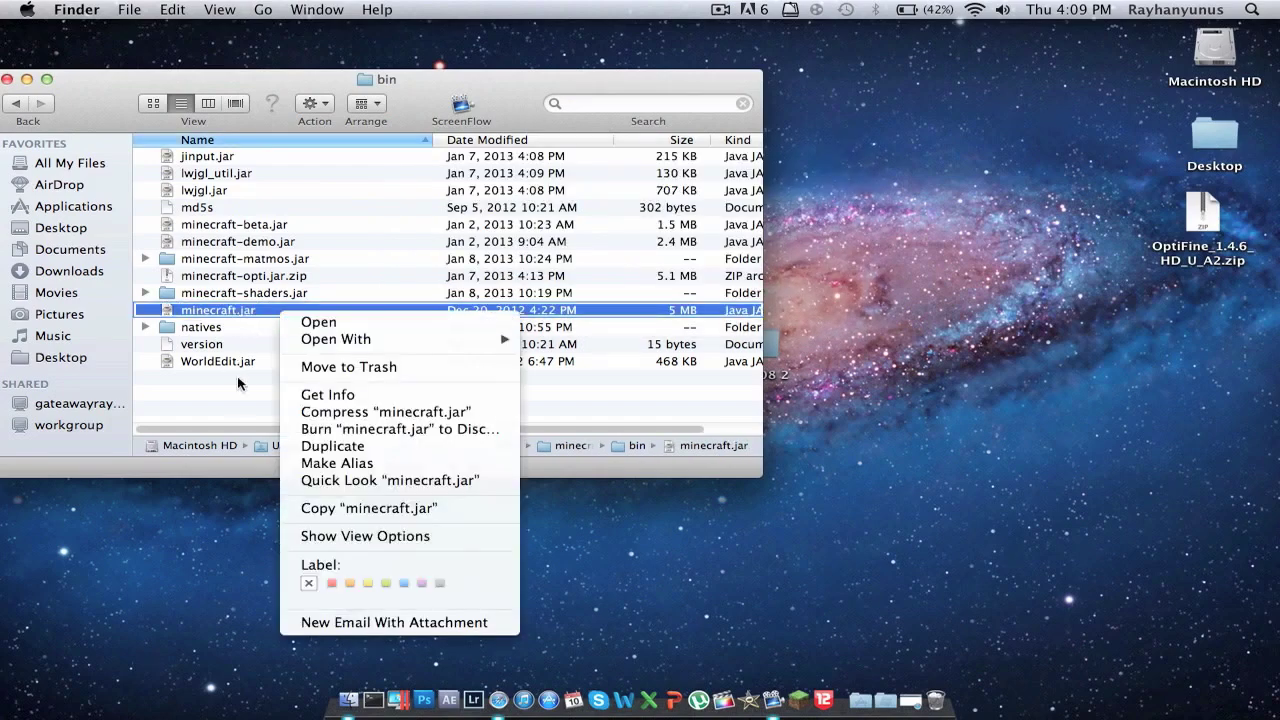
{"action": "left_click", "coordinate": [264, 305]}
{"action": "key", "text": "Right"}
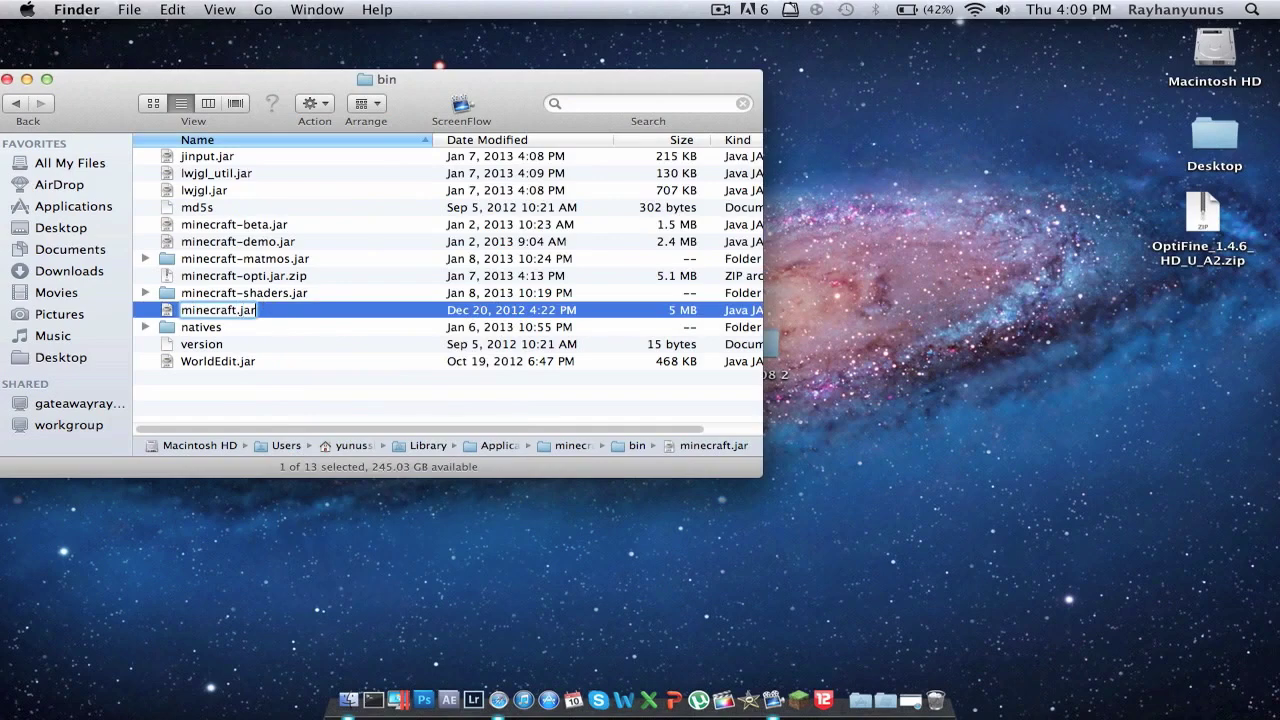
{"action": "type", "text": ".zip"}
{"action": "key", "text": "Return"}
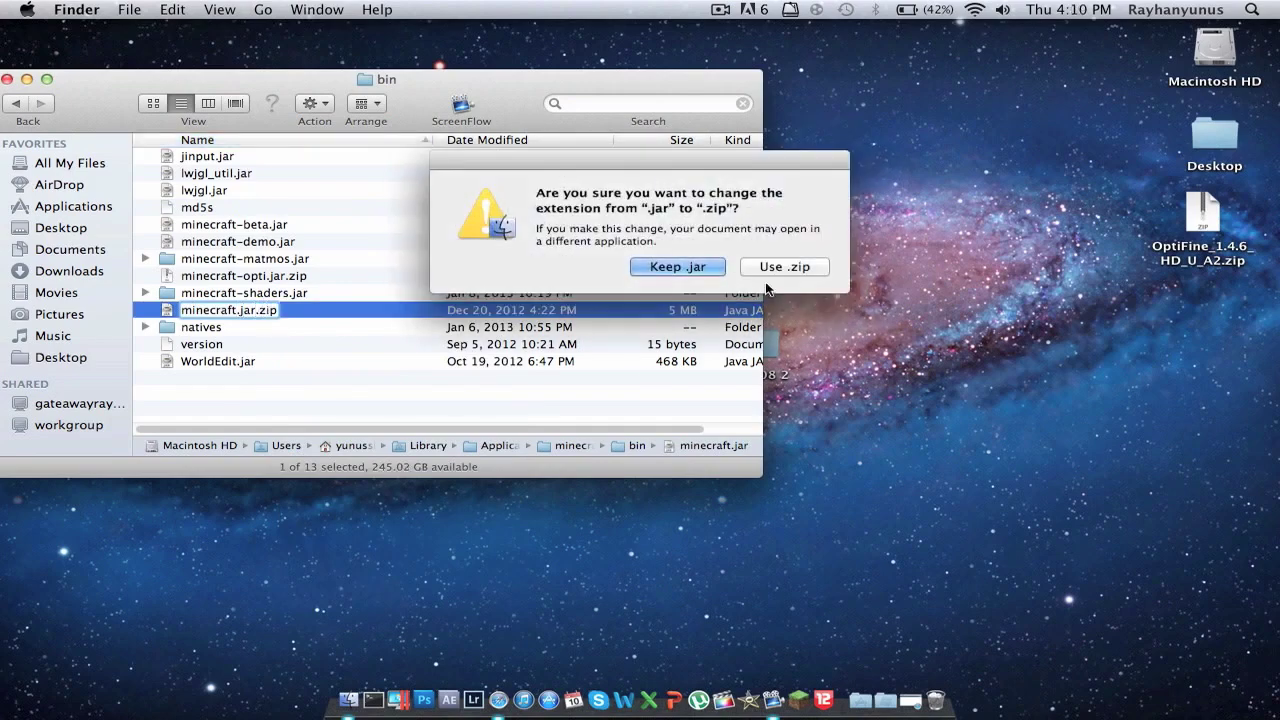
{"action": "key", "text": "Return"}
{"action": "double_click", "coordinate": [289, 312]}
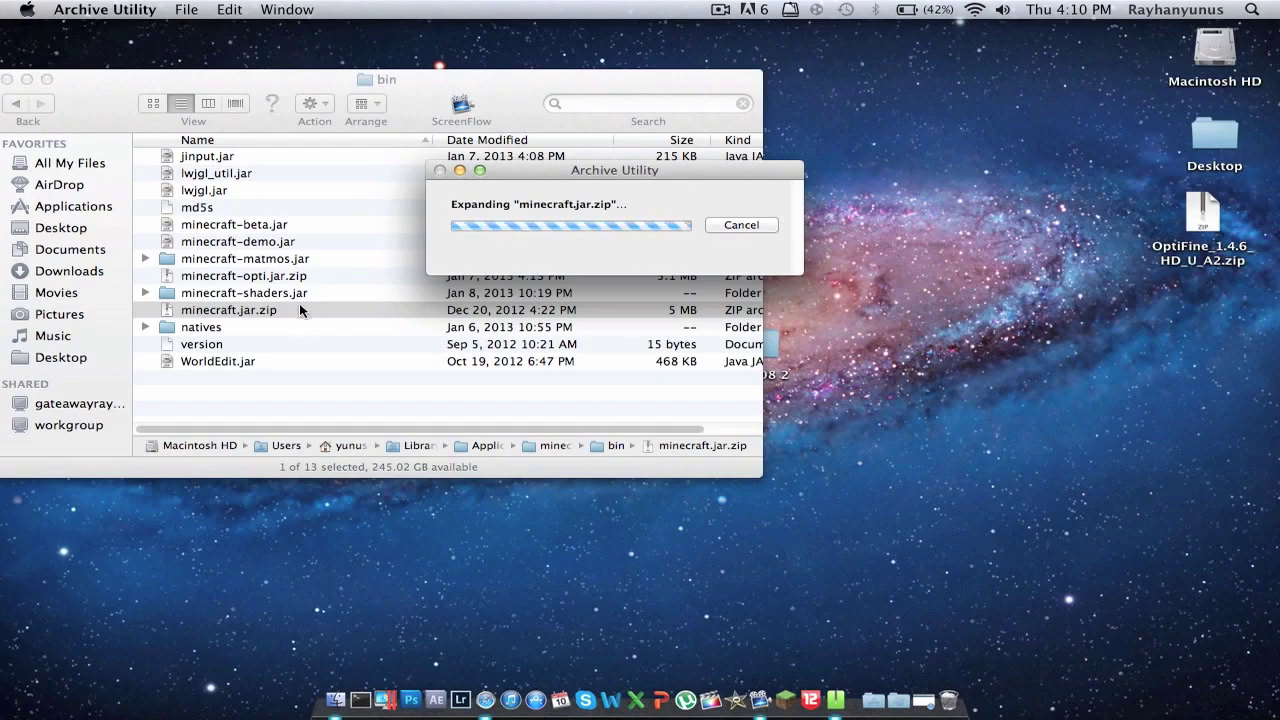
{"action": "left_click", "coordinate": [797, 700]}
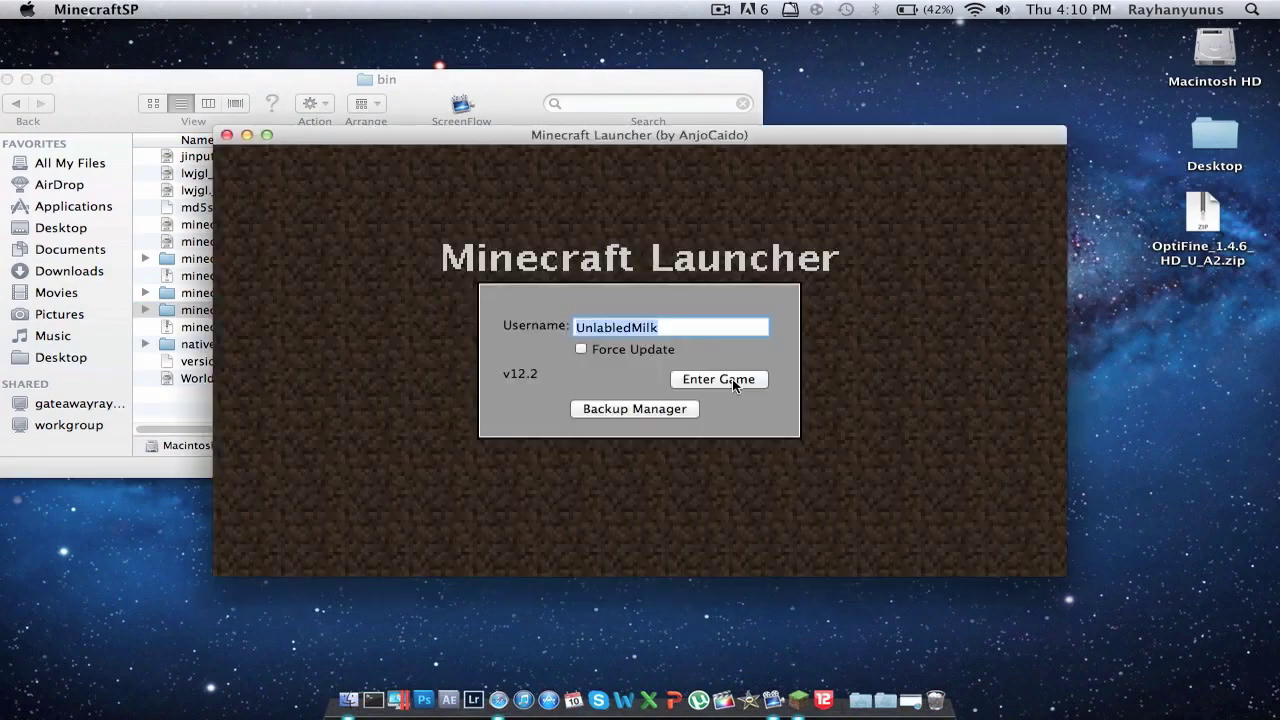
{"action": "left_click", "coordinate": [737, 381]}
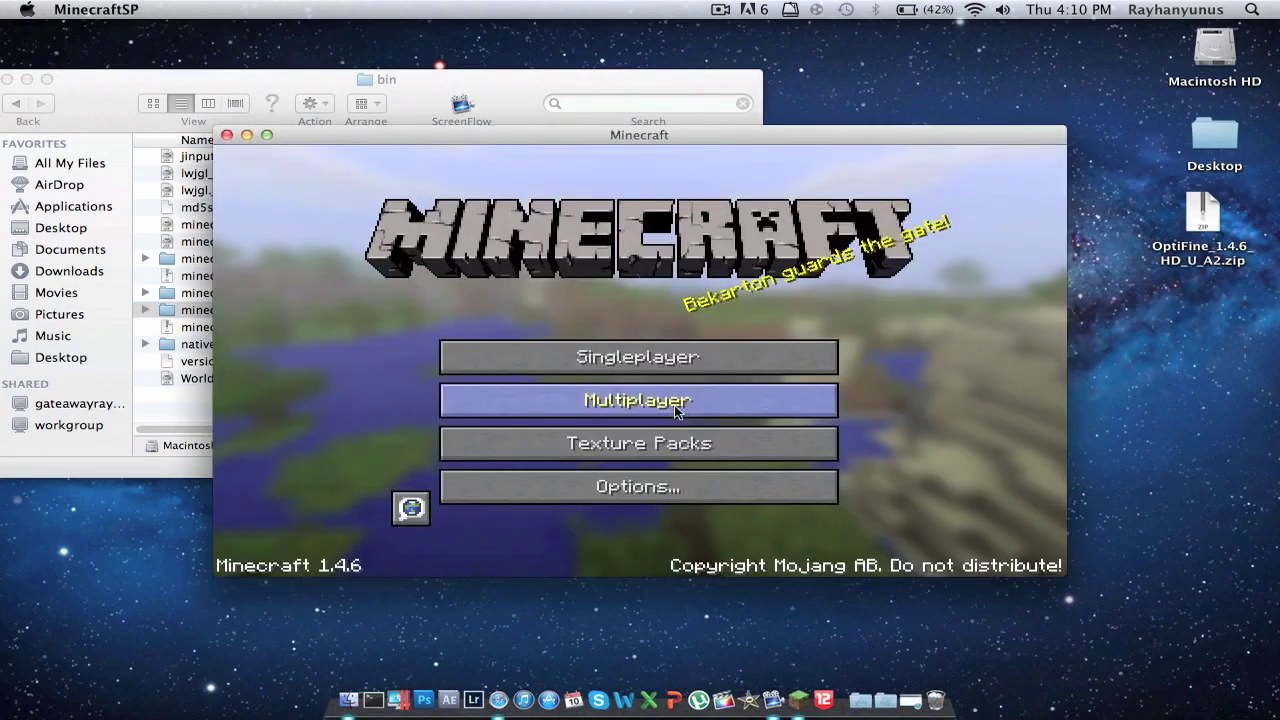
{"action": "left_click", "coordinate": [570, 486]}
{"action": "left_click", "coordinate": [560, 397]}
{"action": "left_click", "coordinate": [603, 536]}
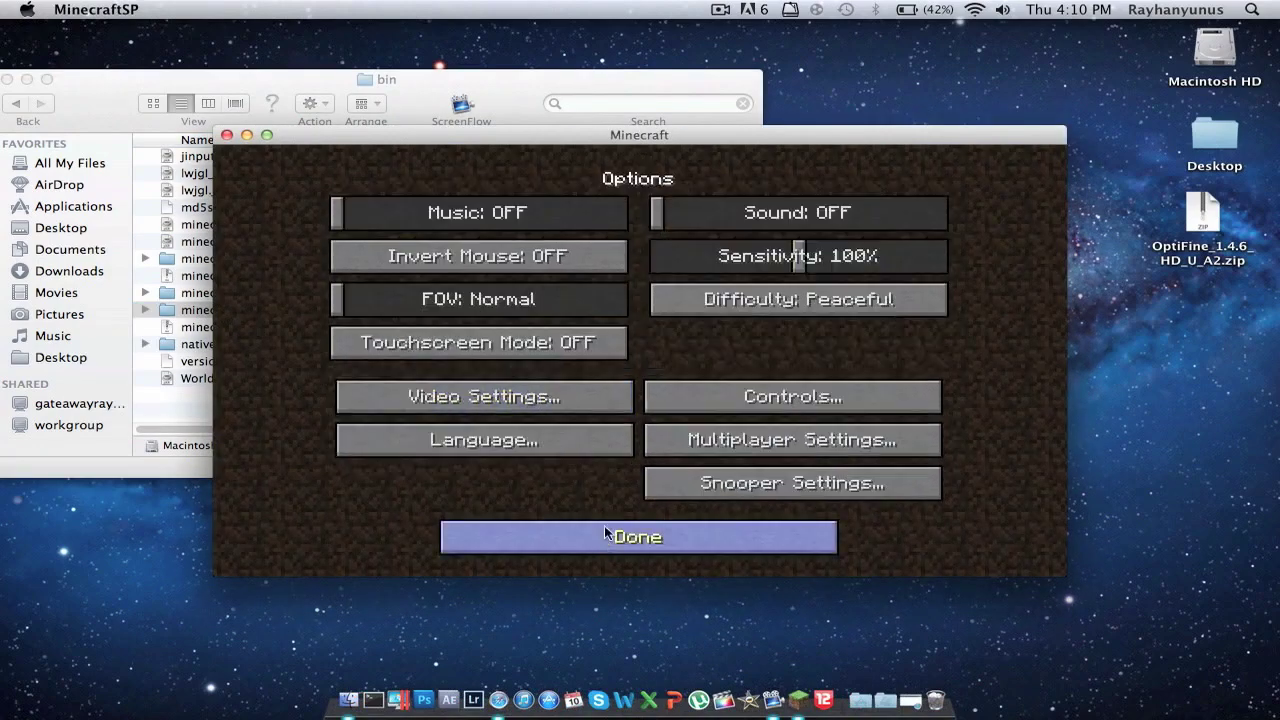
{"action": "left_click", "coordinate": [603, 537]}
{"action": "key", "text": "super+q"}
{"action": "mouse_move", "coordinate": [430, 107]}
{"action": "left_mouse_down"}
{"action": "mouse_move", "coordinate": [989, 251]}
{"action": "mouse_move", "coordinate": [436, 269]}
{"action": "mouse_move", "coordinate": [649, 343]}
{"action": "left_mouse_up"}
Step: Move all OptiFine class files into the minecraft.jar folder, replacing existing copies for all
{"action": "double_click", "coordinate": [649, 343]}
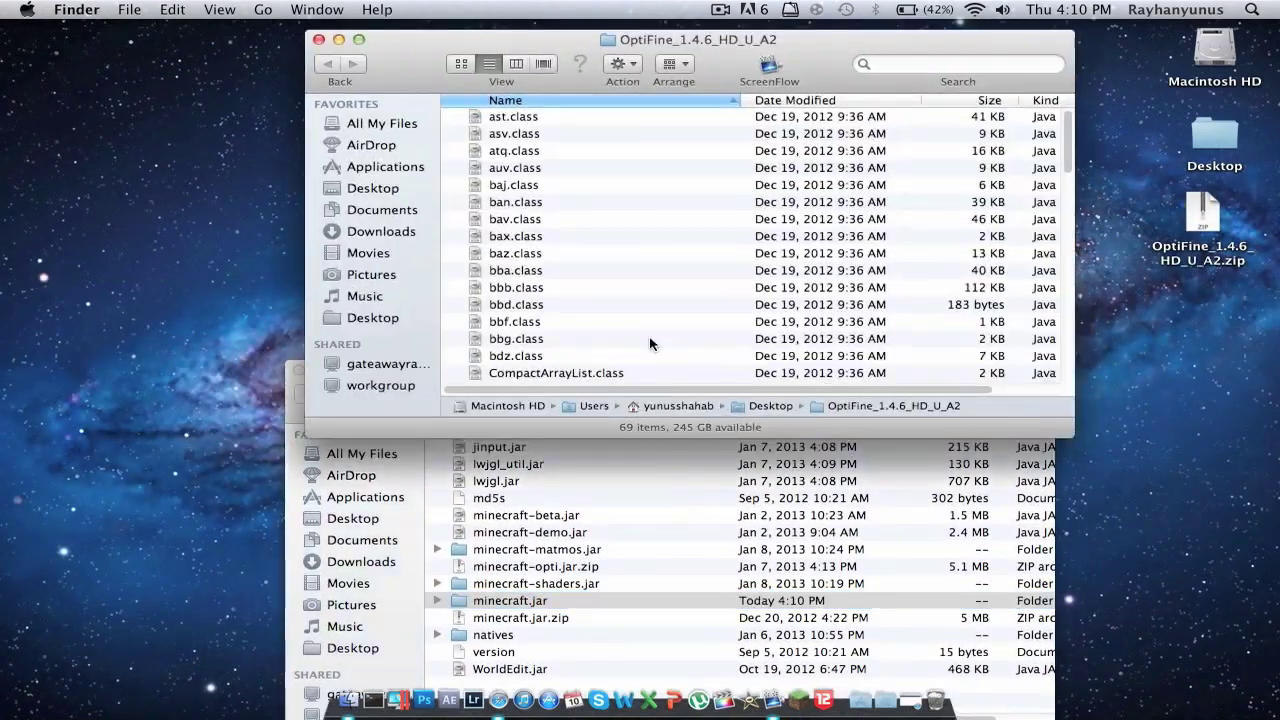
{"action": "double_click", "coordinate": [533, 600]}
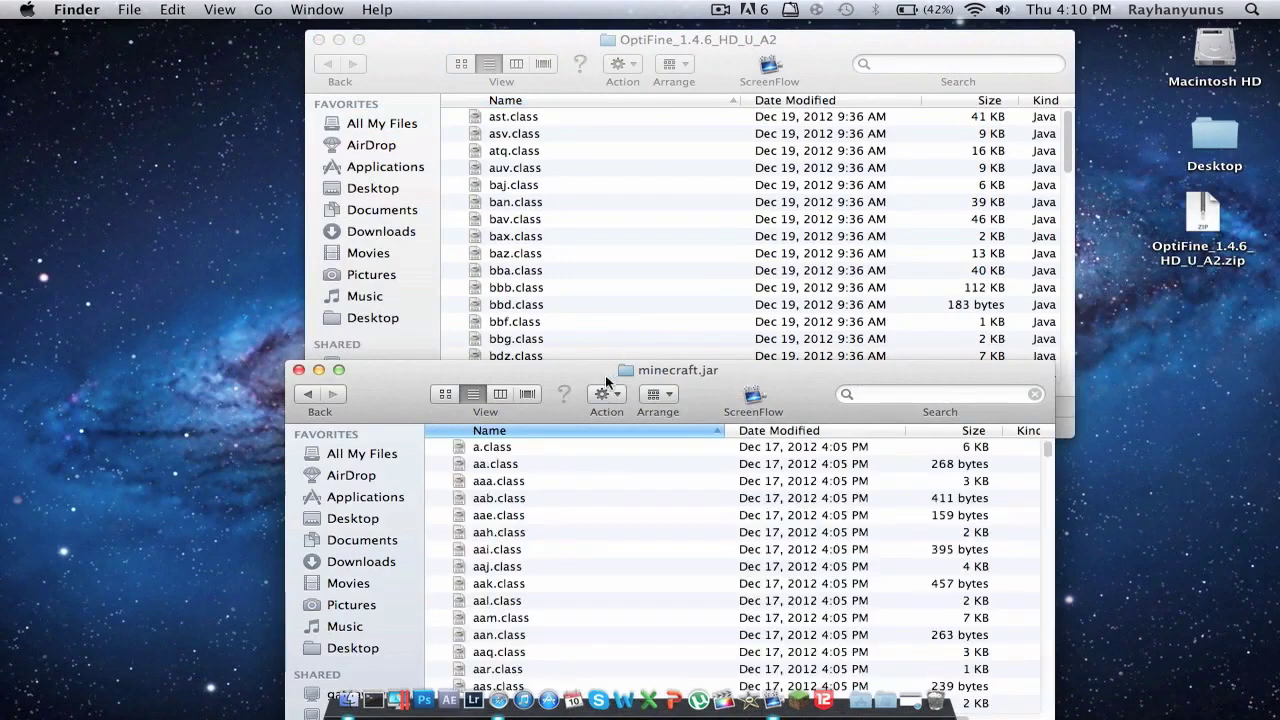
{"action": "left_click", "coordinate": [583, 231]}
{"action": "key", "text": "super+a"}
{"action": "left_click_drag", "start_coordinate": [632, 198], "coordinate": [627, 573]}
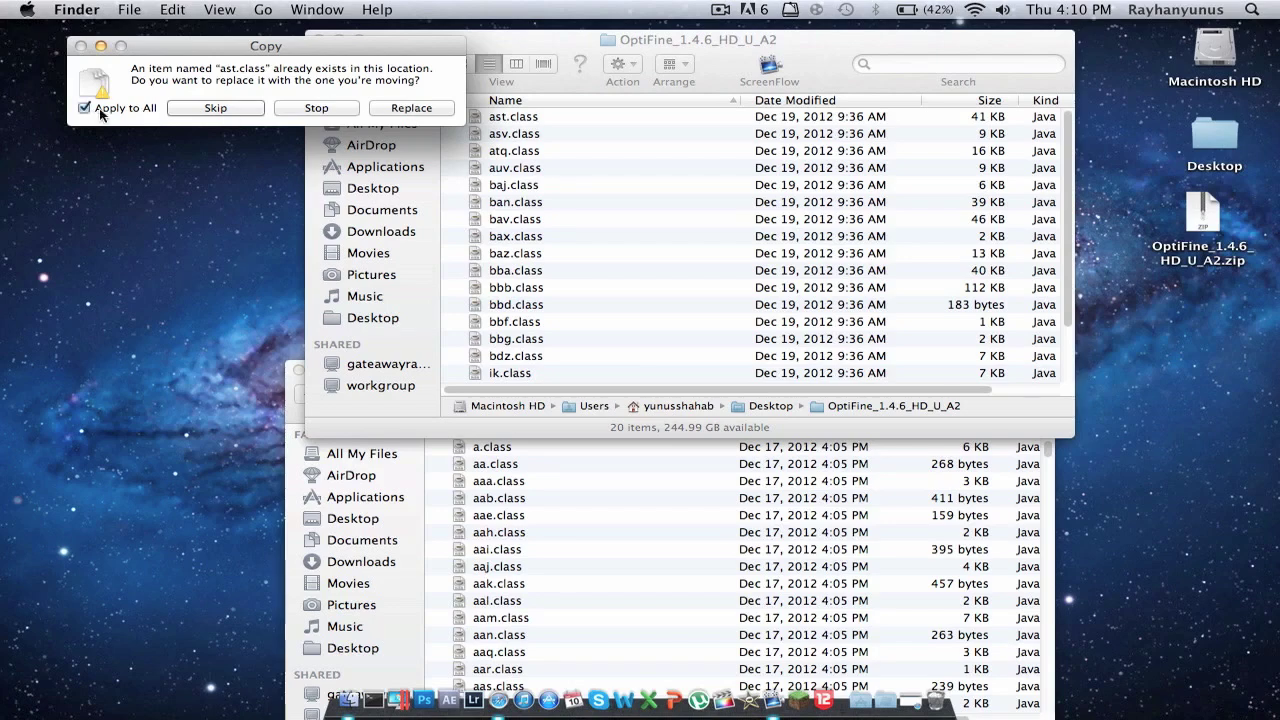
{"action": "left_click", "coordinate": [432, 108]}
{"action": "left_click", "coordinate": [793, 690]}
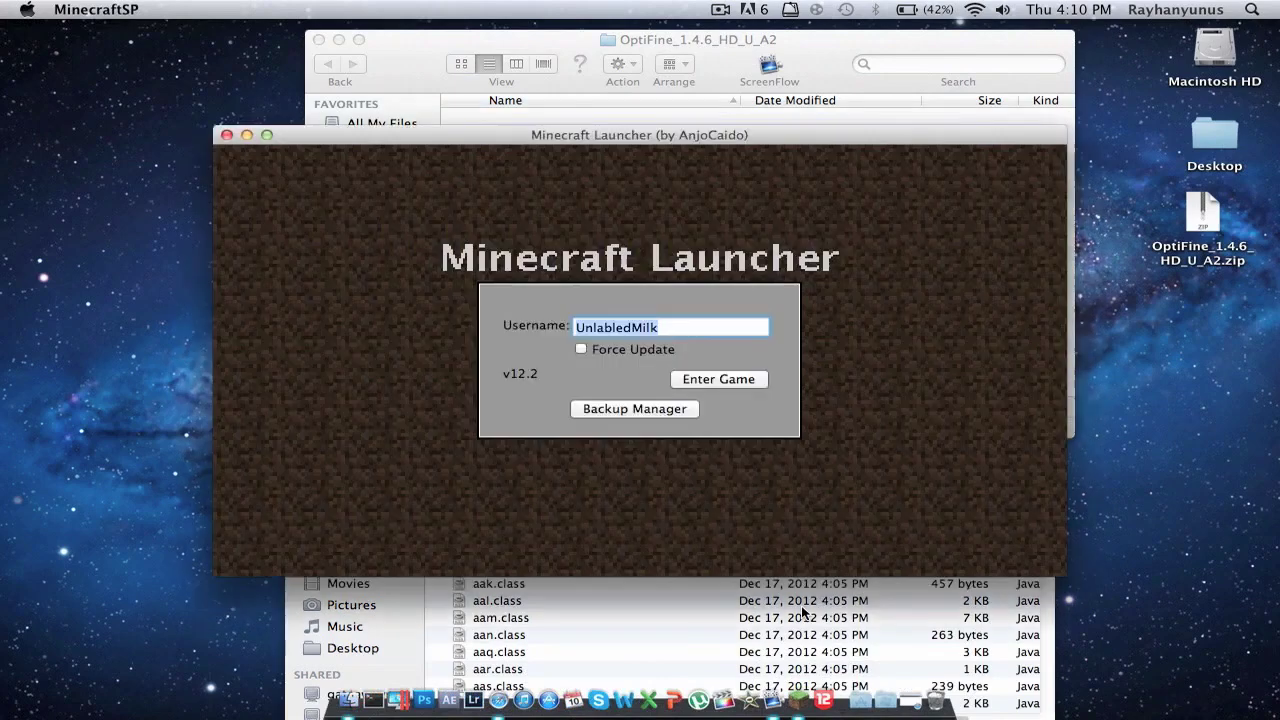
Step: Confirm OptiFine's extra options in Video Settings, quit Minecraft, and close the empty OptiFine folder
{"action": "left_click", "coordinate": [731, 379]}
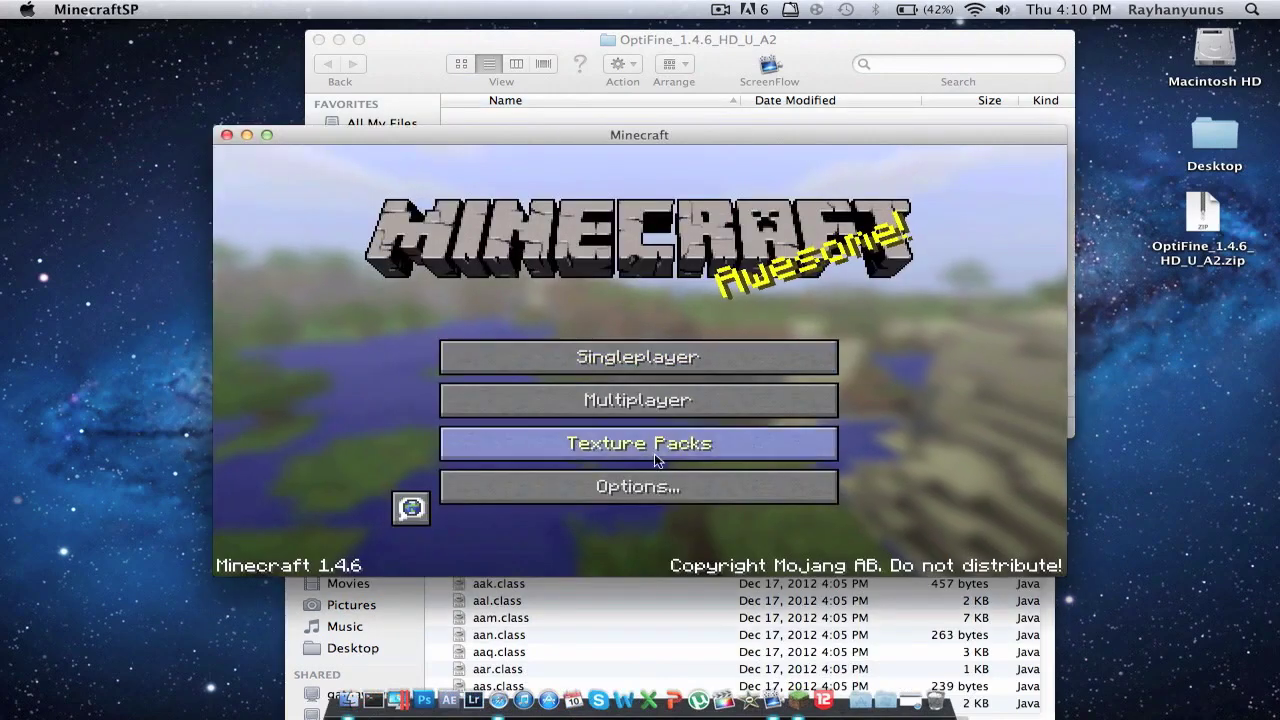
{"action": "left_click", "coordinate": [640, 487]}
{"action": "left_click", "coordinate": [560, 398]}
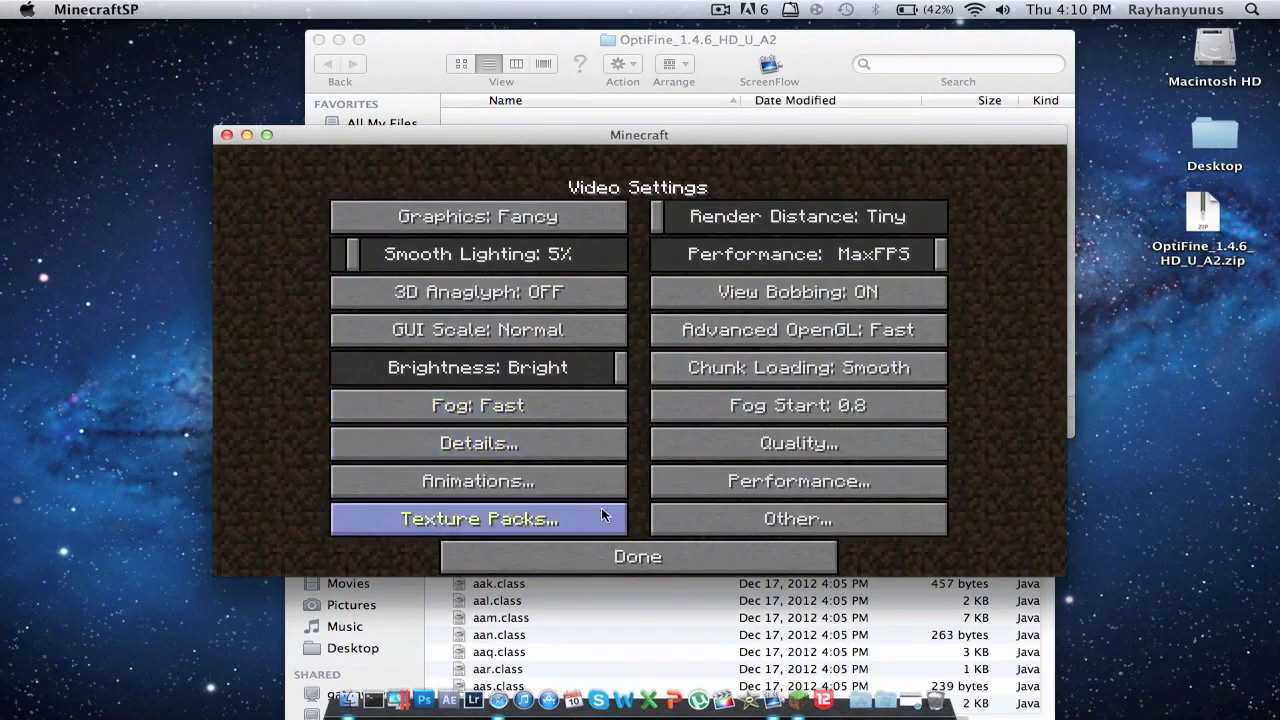
{"action": "left_click", "coordinate": [633, 560]}
{"action": "left_click", "coordinate": [631, 557]}
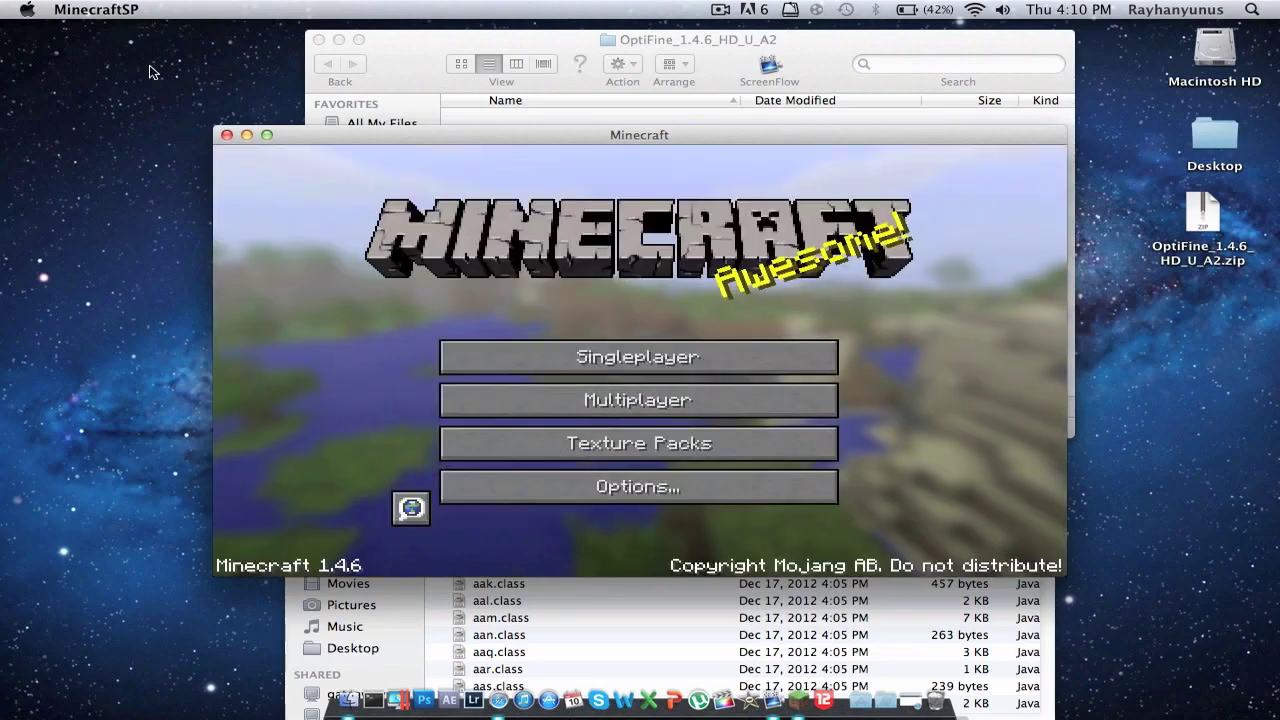
{"action": "left_click", "coordinate": [227, 135]}
{"action": "left_click", "coordinate": [319, 40]}
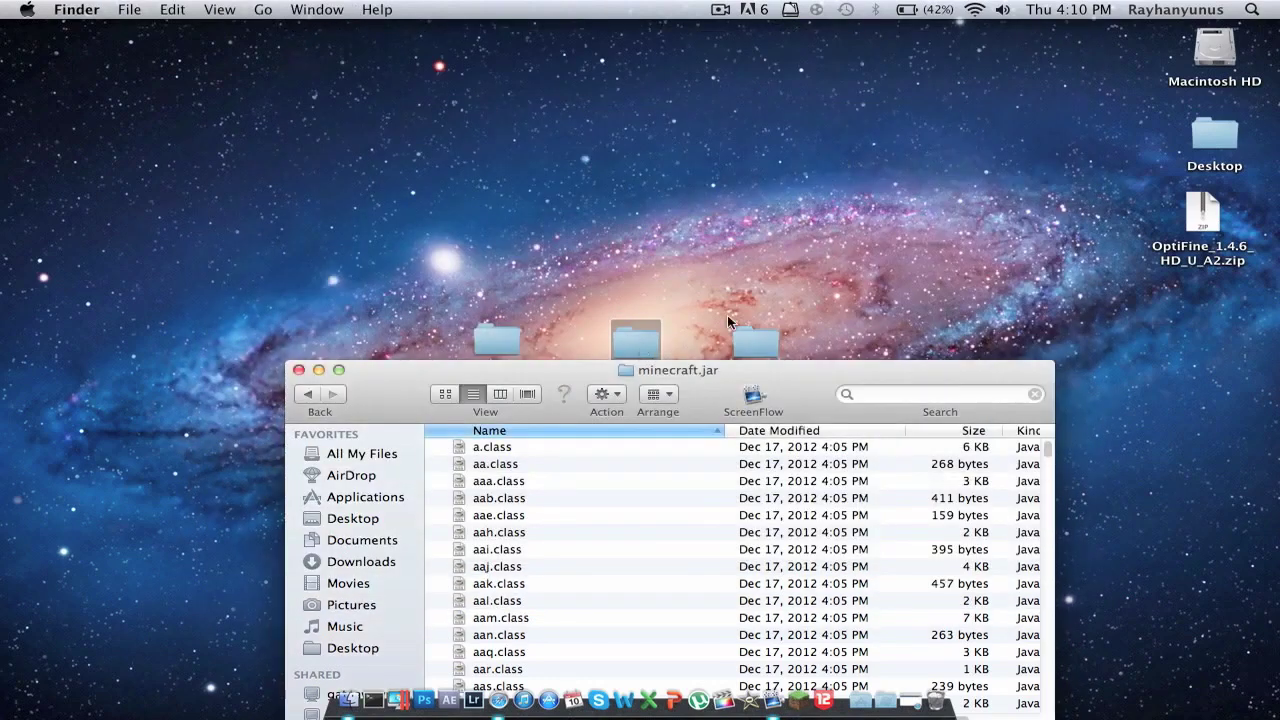
Step: Trash the empty OptiFine folder and move all GLSL Shaders OF 1.1.5 class files into minecraft.jar, replacing duplicates
{"action": "mouse_move", "coordinate": [618, 345]}
{"action": "left_mouse_down"}
{"action": "mouse_move", "coordinate": [827, 549]}
{"action": "mouse_move", "coordinate": [890, 680]}
{"action": "mouse_move", "coordinate": [935, 700]}
{"action": "left_mouse_up"}
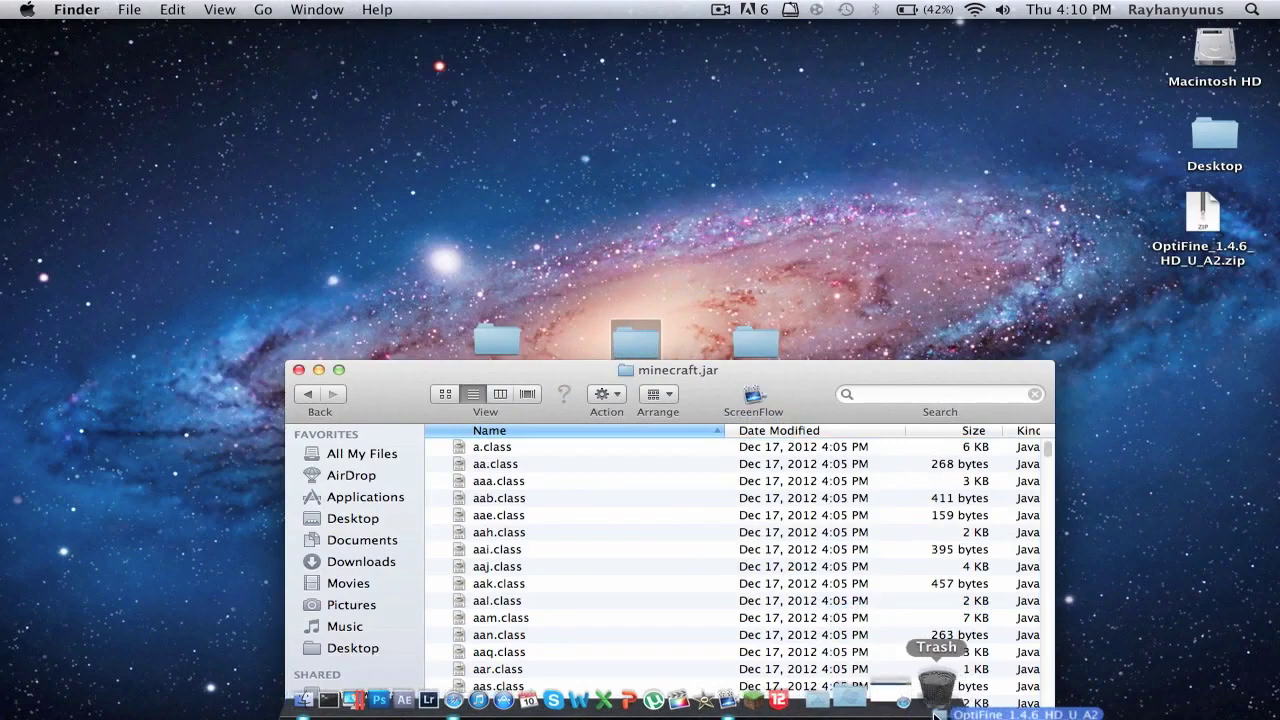
{"action": "left_click_drag", "start_coordinate": [484, 332], "coordinate": [556, 178]}
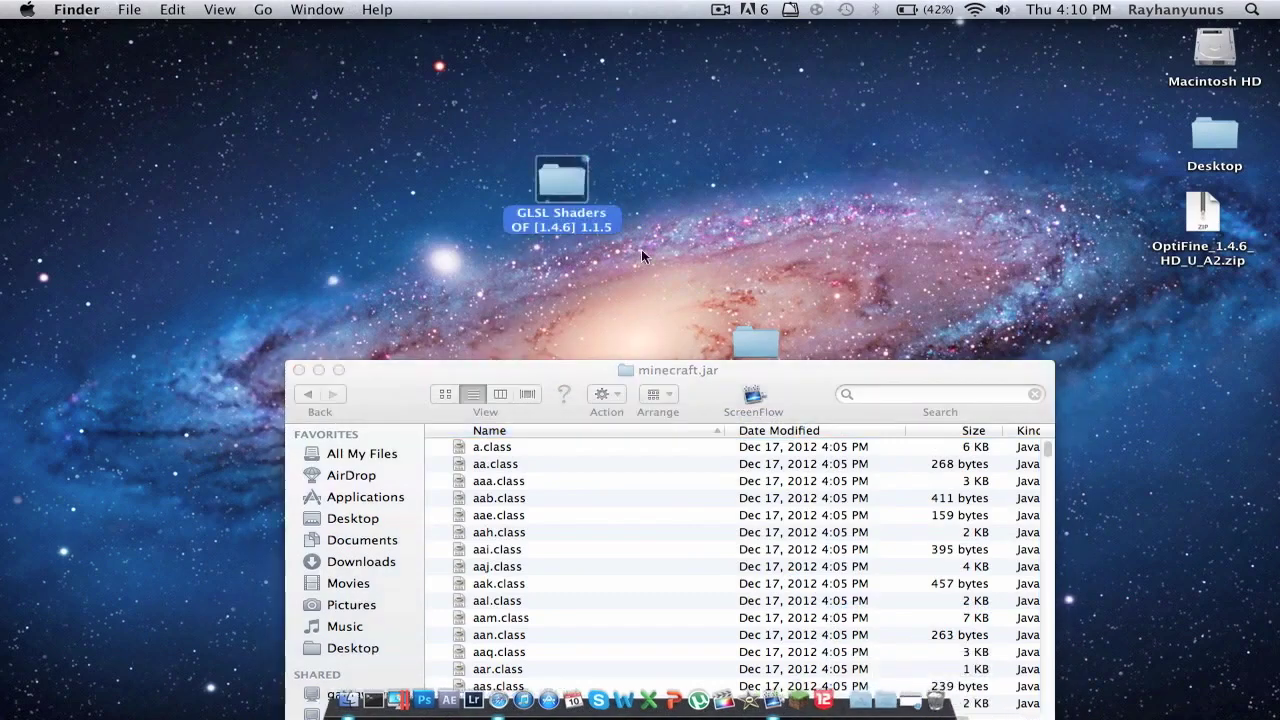
{"action": "double_click", "coordinate": [564, 176]}
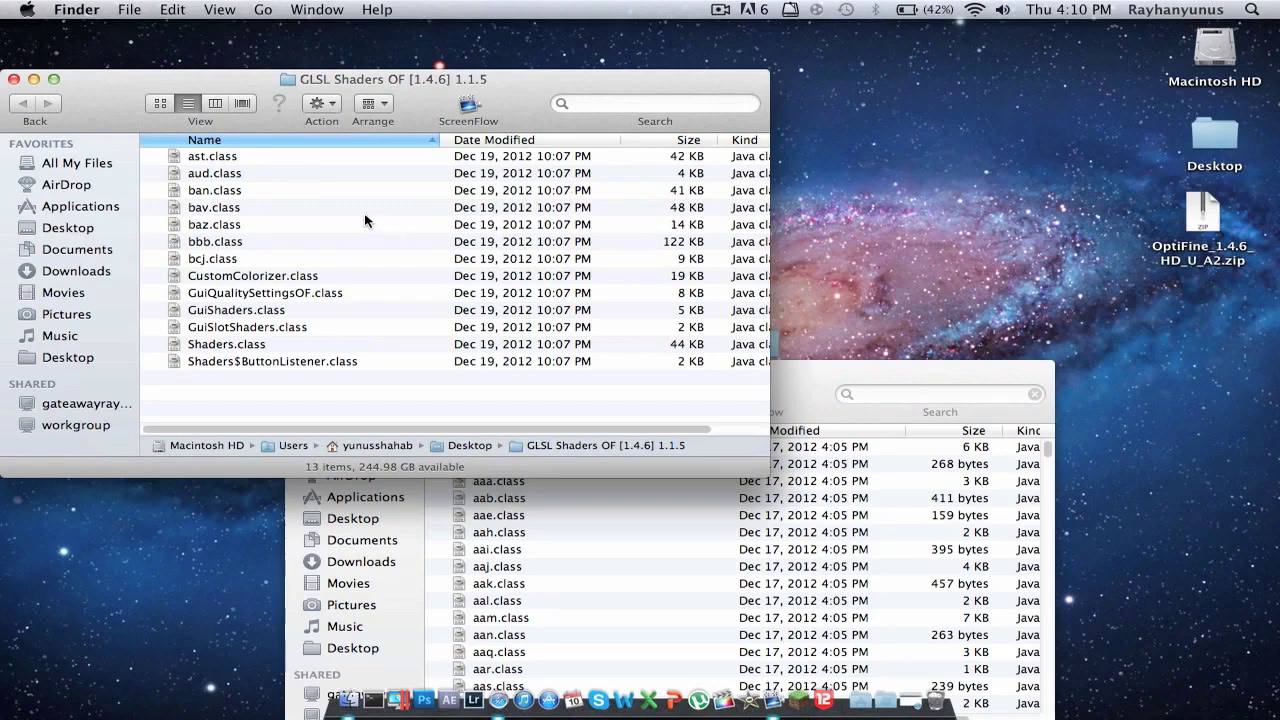
{"action": "key", "text": "super+a"}
{"action": "mouse_move", "coordinate": [281, 246]}
{"action": "left_mouse_down"}
{"action": "mouse_move", "coordinate": [592, 573]}
{"action": "mouse_move", "coordinate": [595, 493]}
{"action": "mouse_move", "coordinate": [594, 563]}
{"action": "mouse_move", "coordinate": [572, 481]}
{"action": "left_mouse_up"}
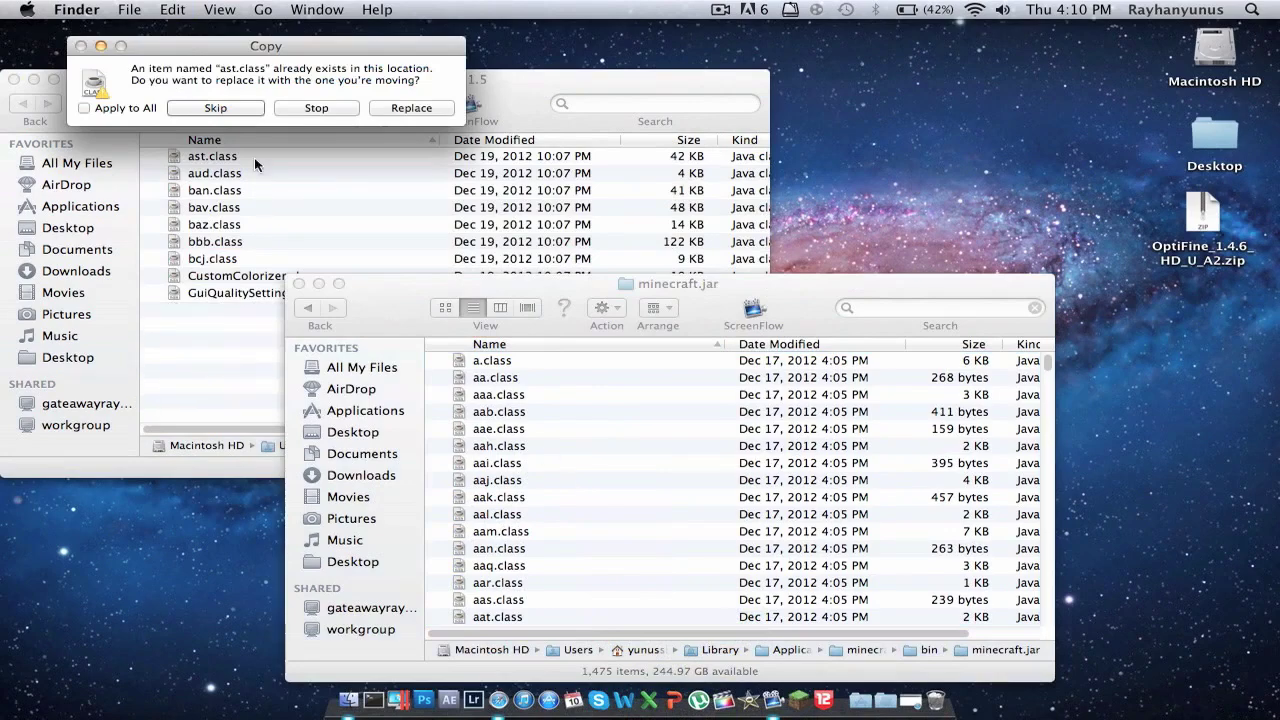
{"action": "left_click", "coordinate": [418, 107]}
{"action": "left_click", "coordinate": [315, 219]}
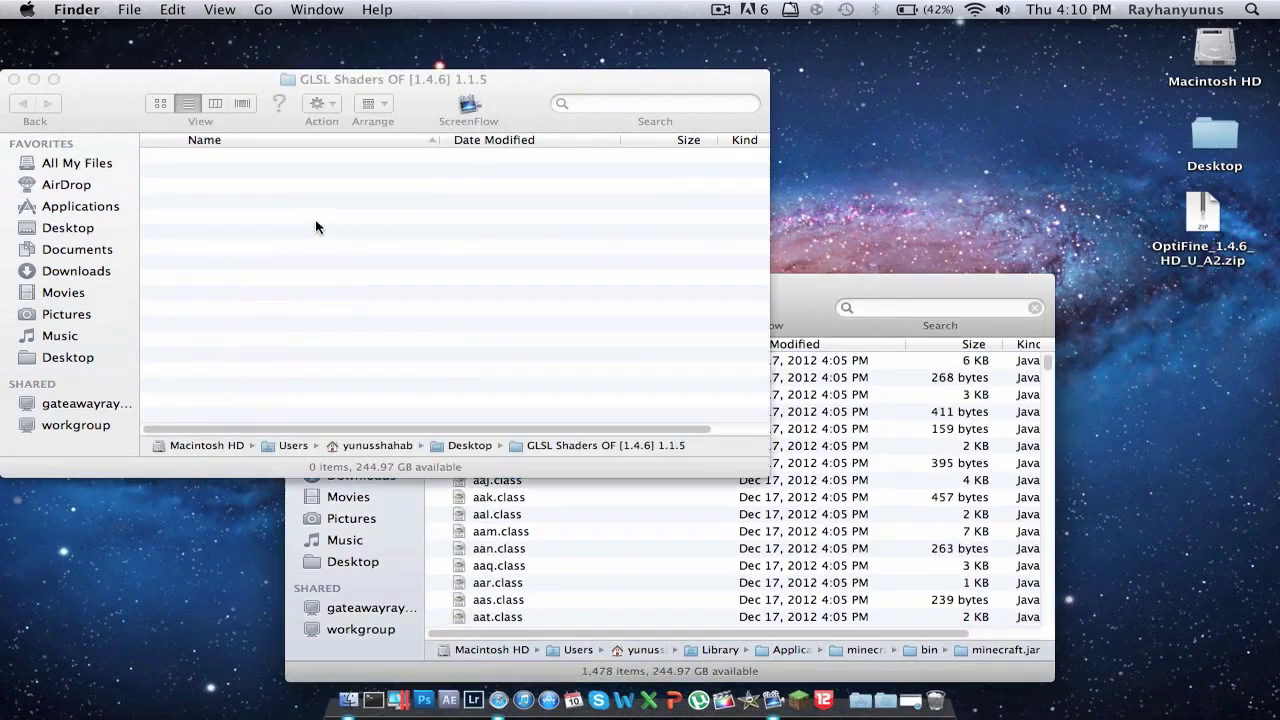
{"action": "left_click", "coordinate": [797, 695]}
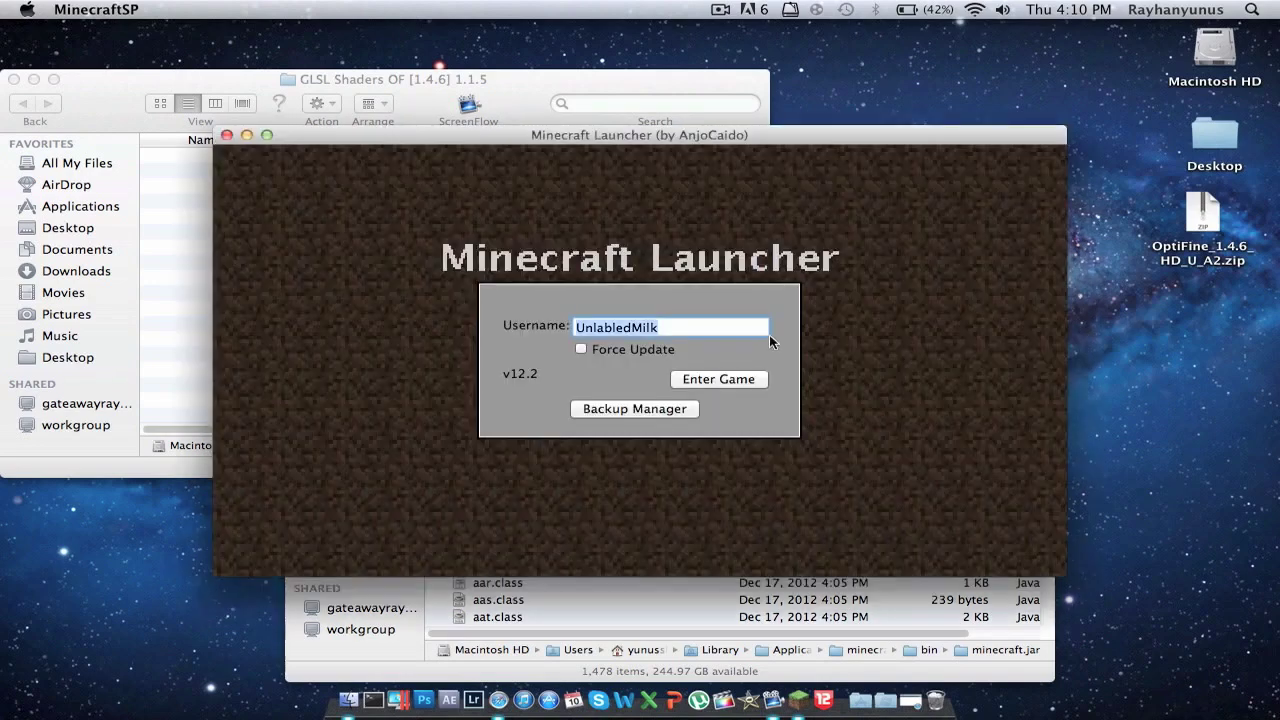
Step: Enter the game and check the Shaders options screen, then close it
{"action": "left_click", "coordinate": [744, 380]}
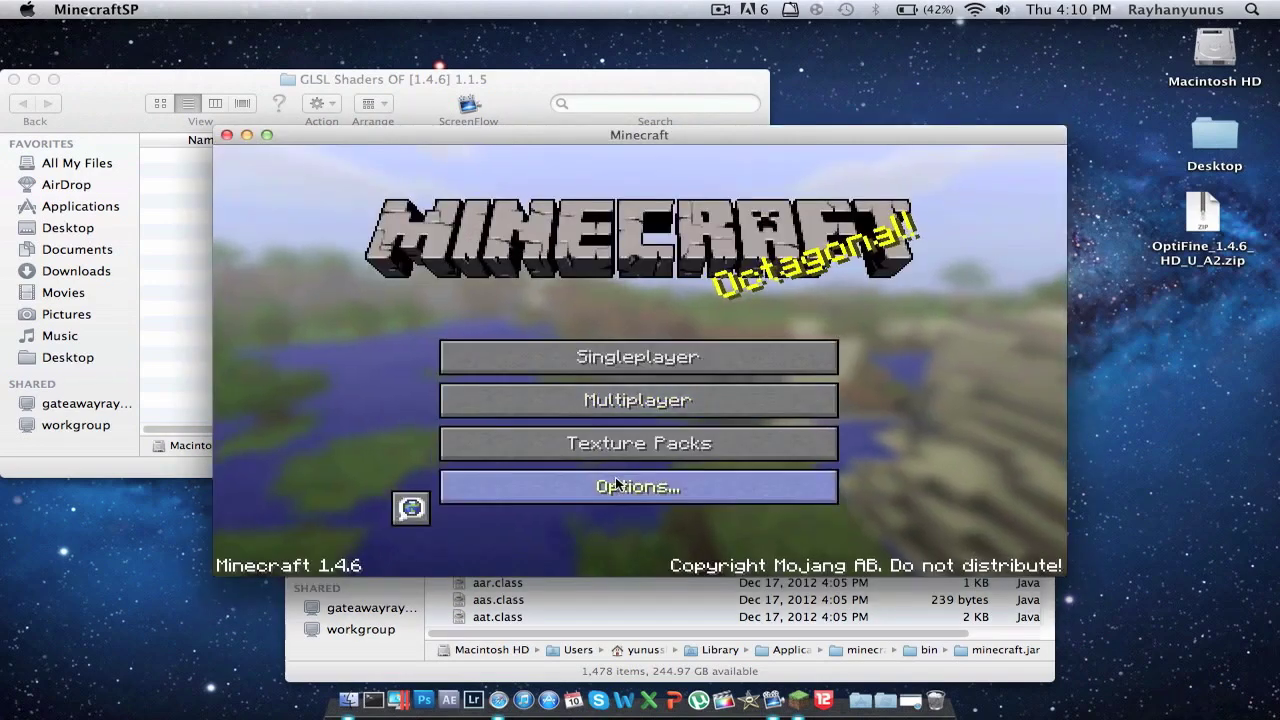
{"action": "left_click", "coordinate": [836, 484]}
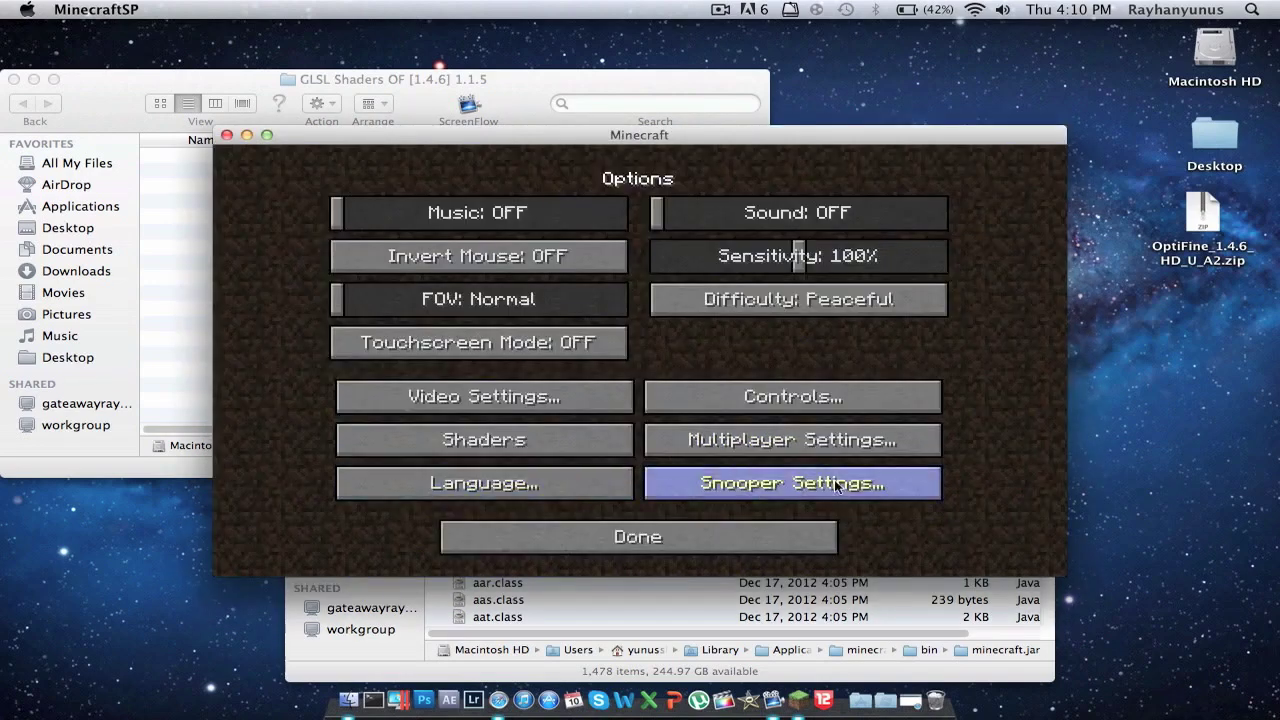
{"action": "left_click", "coordinate": [449, 446]}
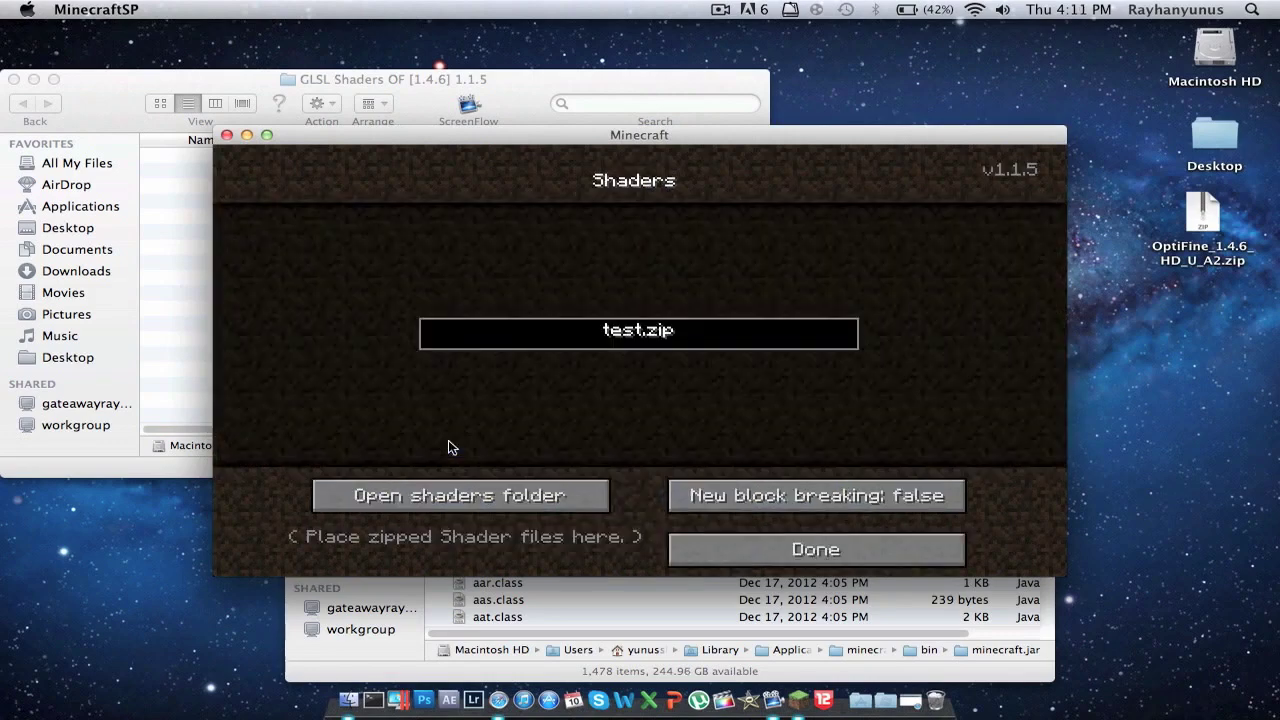
{"action": "left_click", "coordinate": [773, 541]}
Step: Load the village world, walk up to the houses' porch, then save and quit to title
{"action": "left_click", "coordinate": [617, 366]}
{"action": "double_click", "coordinate": [607, 240]}
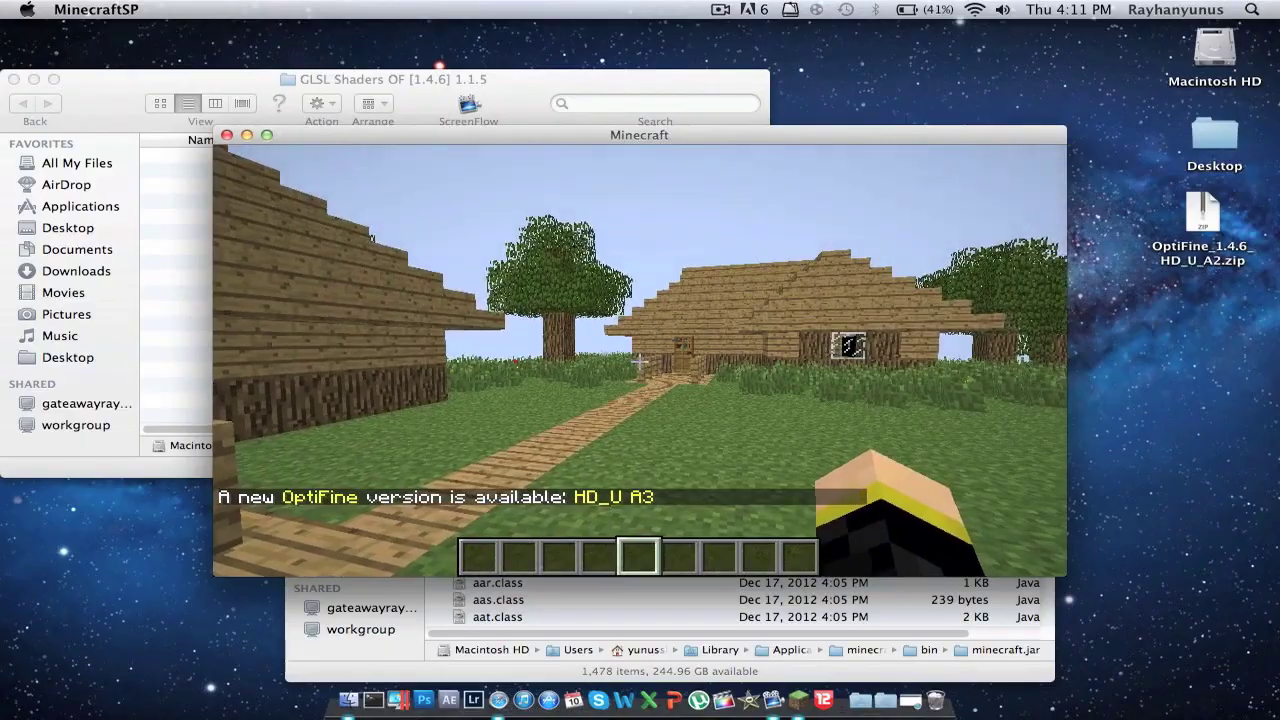
{"action": "key", "text": "F3"}
{"action": "key", "text": "w"}
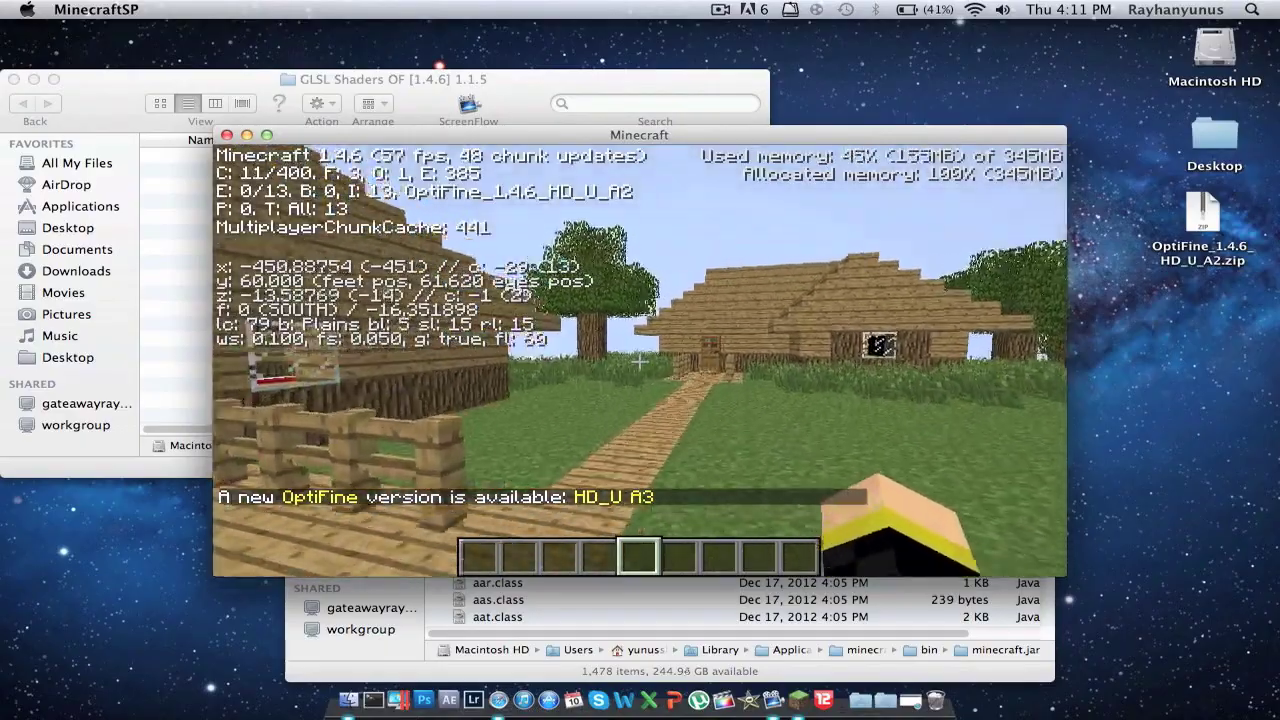
{"action": "key", "text": "F3"}
{"action": "key", "text": "w"}
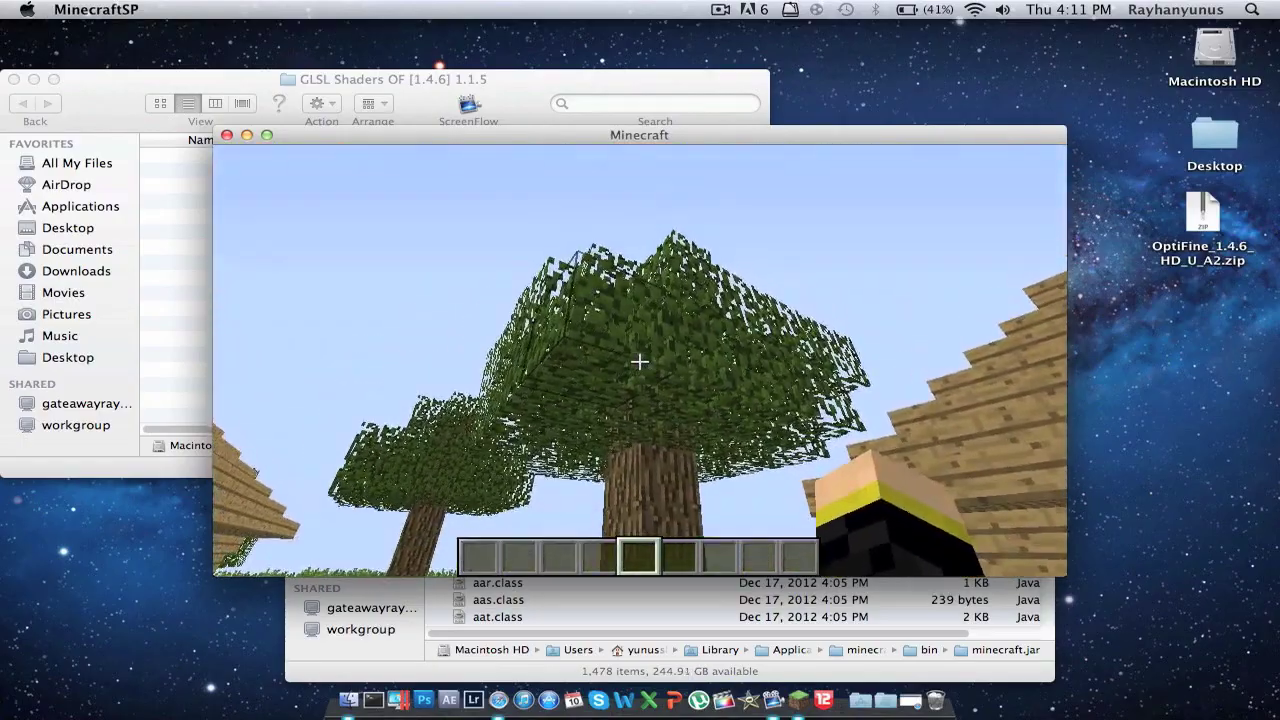
{"action": "key", "text": "w"}
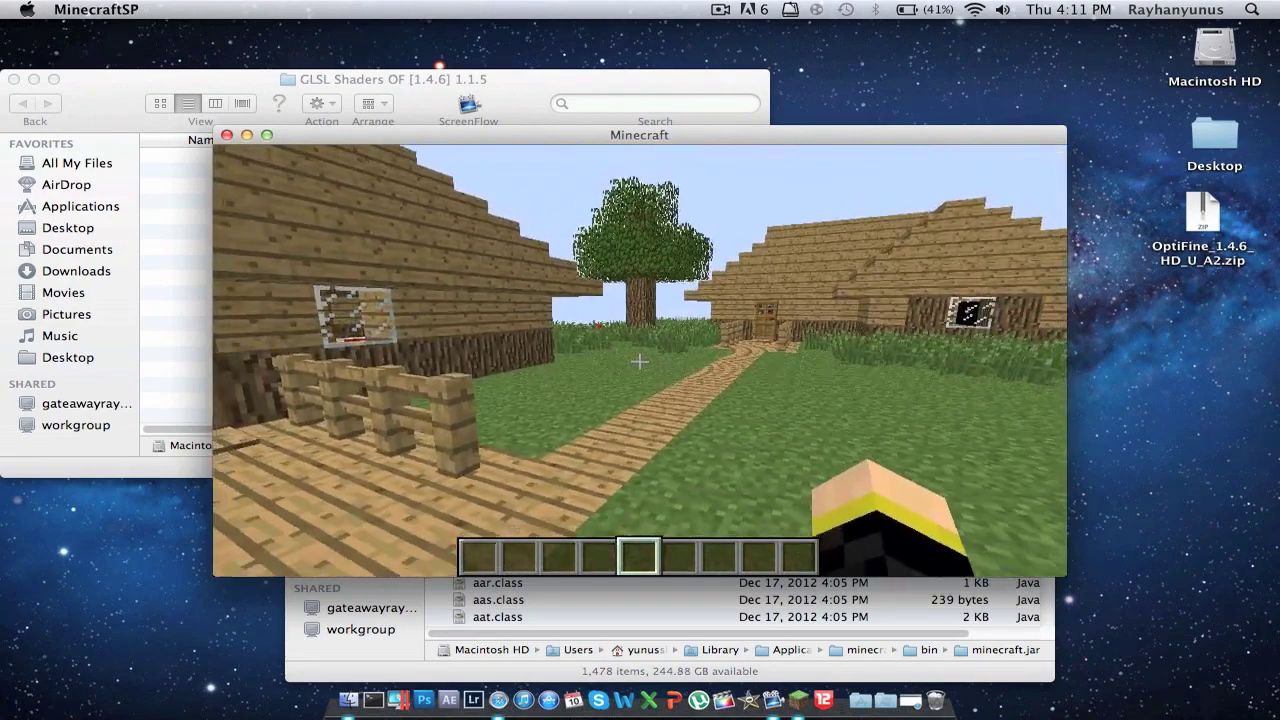
{"action": "key", "text": "Escape"}
{"action": "left_click", "coordinate": [631, 465]}
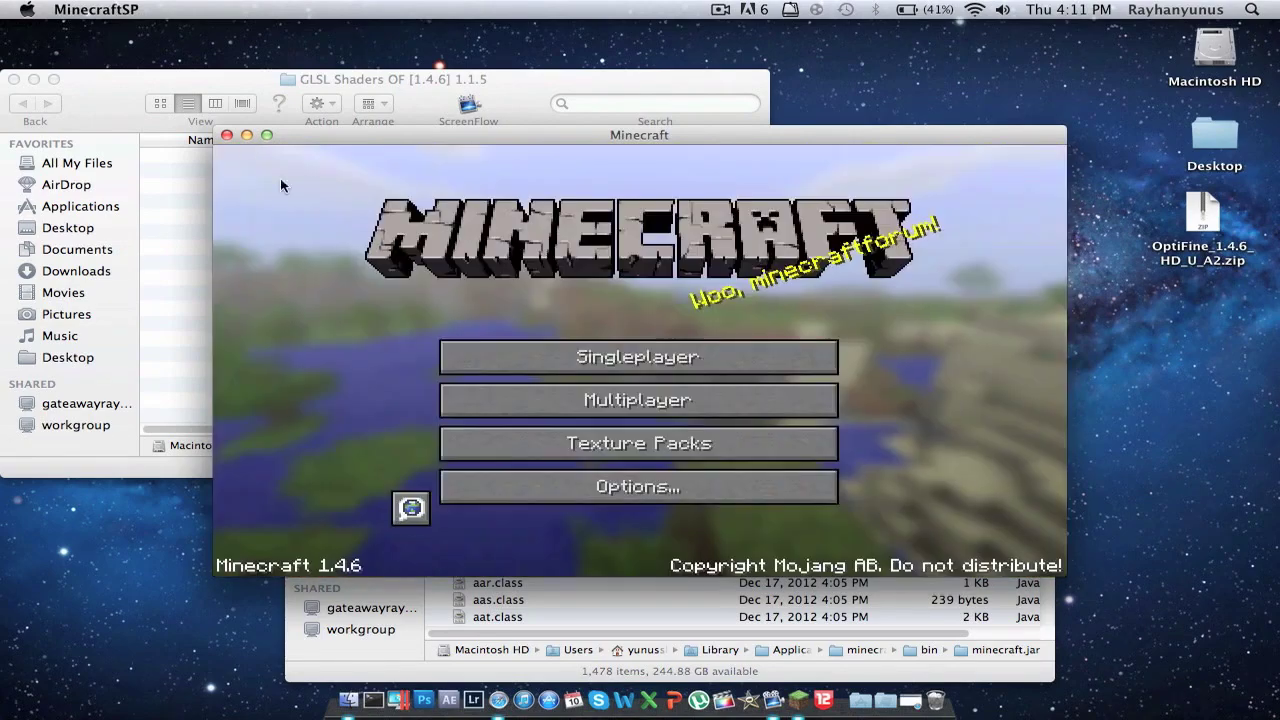
Step: Quit Minecraft and move the GLSL Shaders folder to the Trash
{"action": "left_click", "coordinate": [225, 135]}
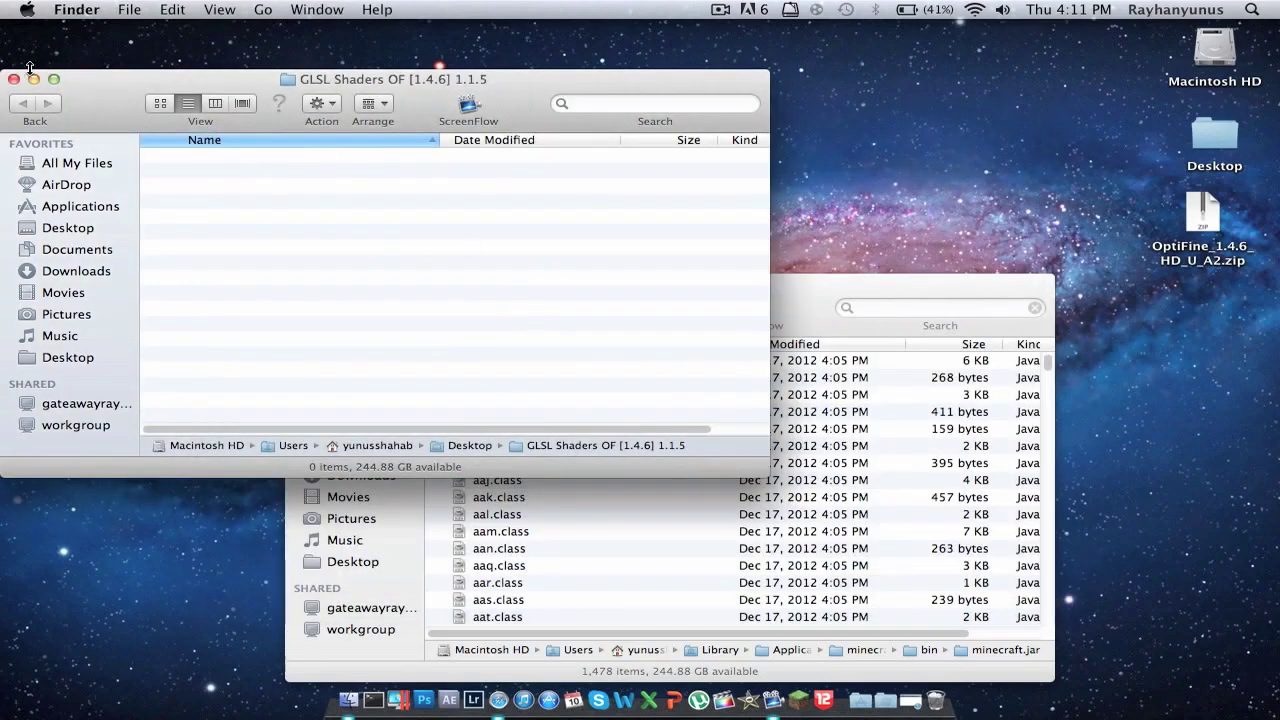
{"action": "left_click", "coordinate": [14, 78]}
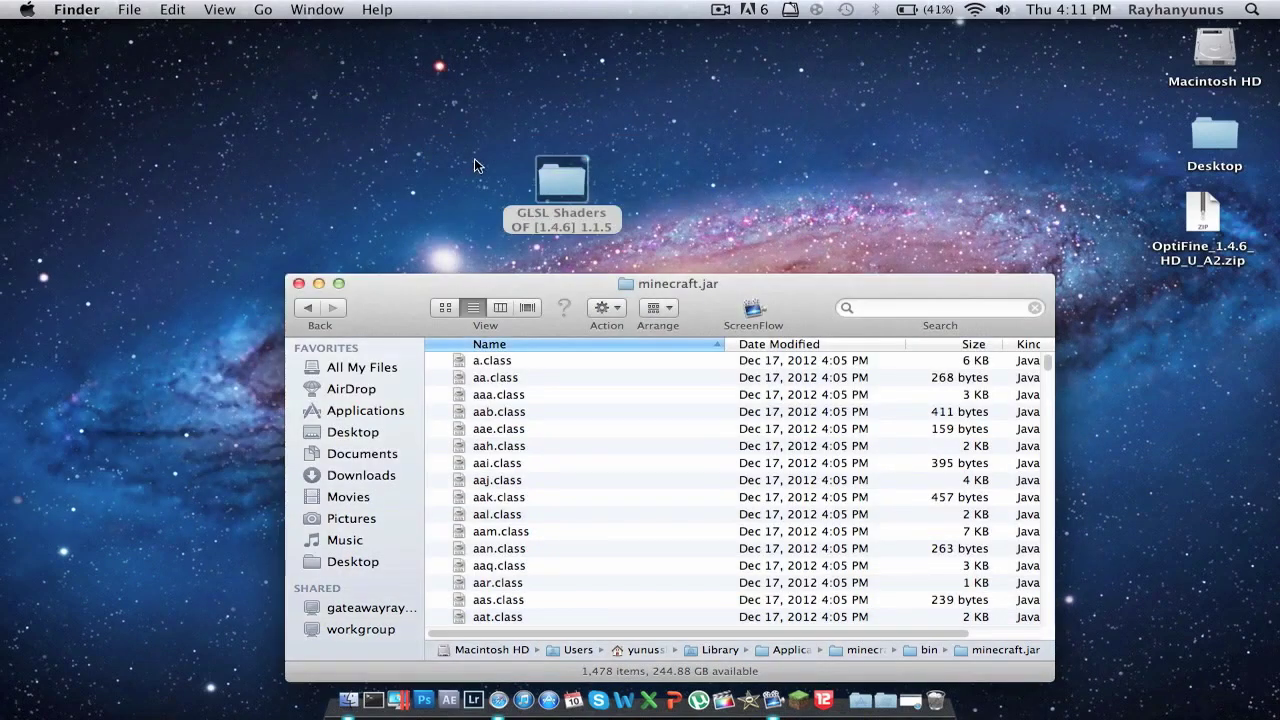
{"action": "mouse_move", "coordinate": [561, 180]}
{"action": "left_mouse_down"}
{"action": "mouse_move", "coordinate": [672, 432]}
{"action": "mouse_move", "coordinate": [985, 702]}
{"action": "mouse_move", "coordinate": [940, 703]}
{"action": "left_mouse_up"}
Step: Close Safari's failed page tab and open the shaders folder inside the minecraft folder
{"action": "left_click", "coordinate": [895, 697]}
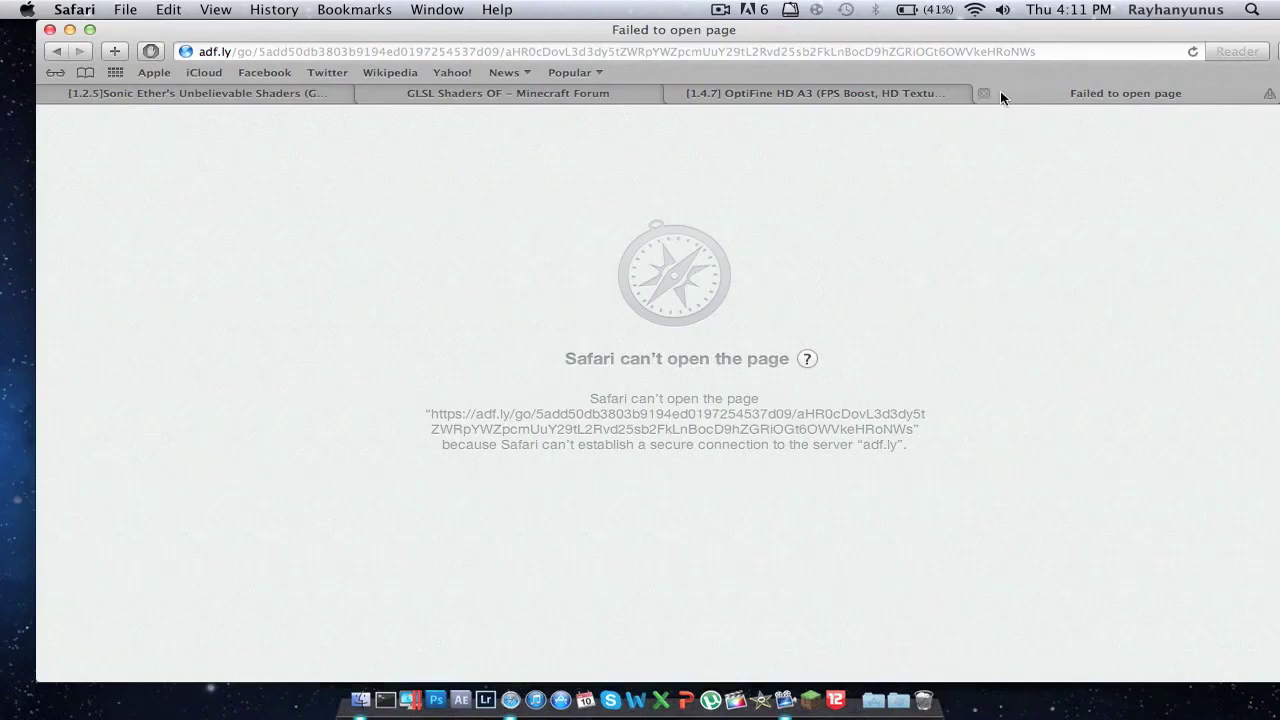
{"action": "left_click", "coordinate": [985, 93]}
{"action": "left_click", "coordinate": [69, 29]}
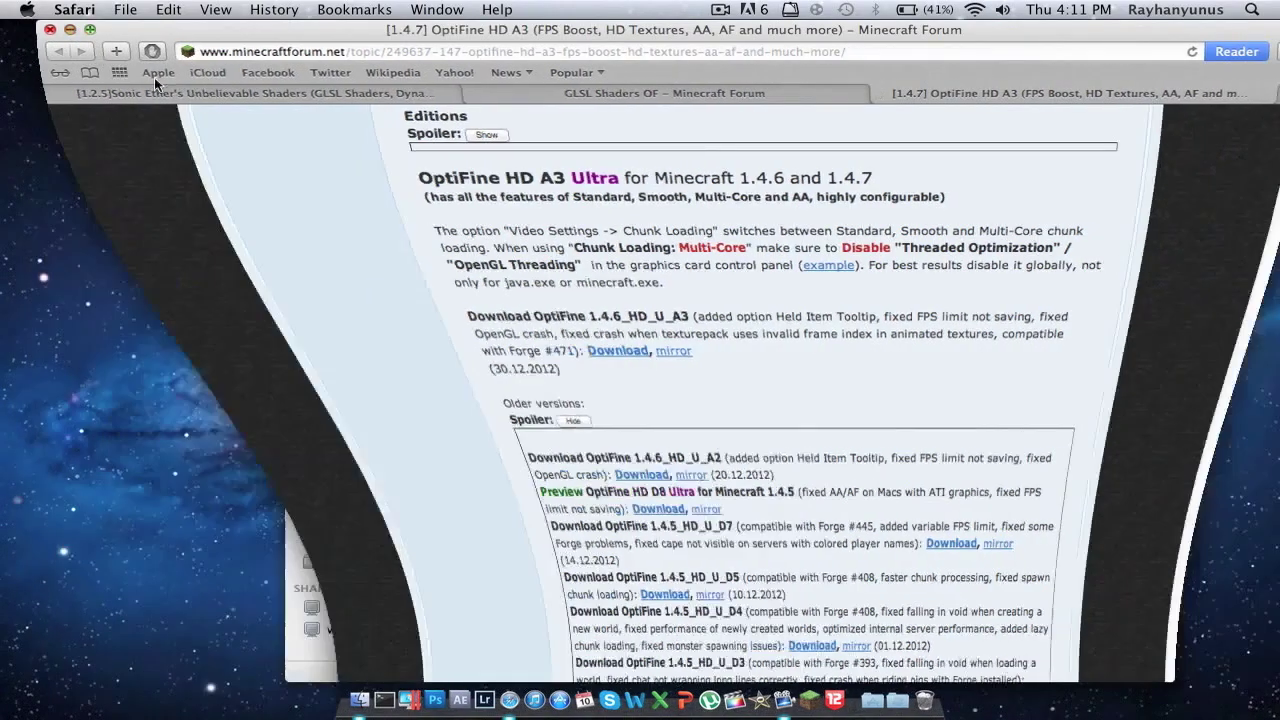
{"action": "left_click", "coordinate": [545, 287]}
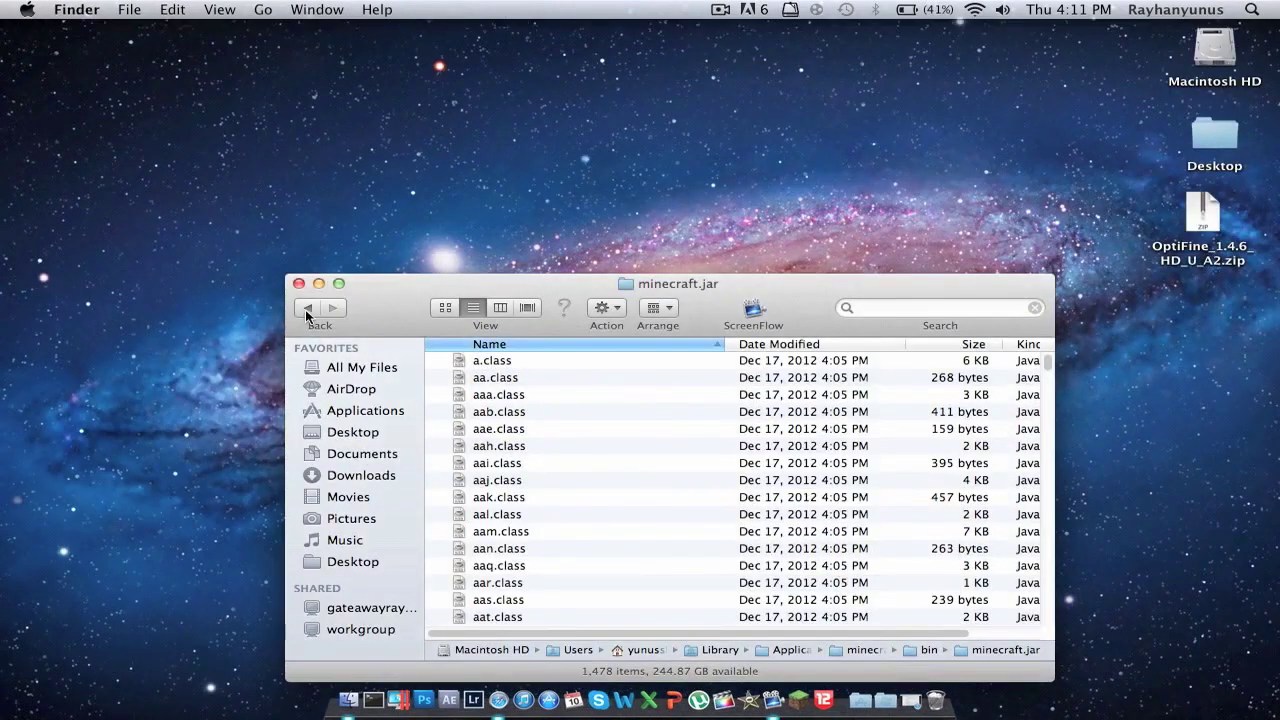
{"action": "left_click", "coordinate": [307, 309]}
{"action": "left_click", "coordinate": [307, 309]}
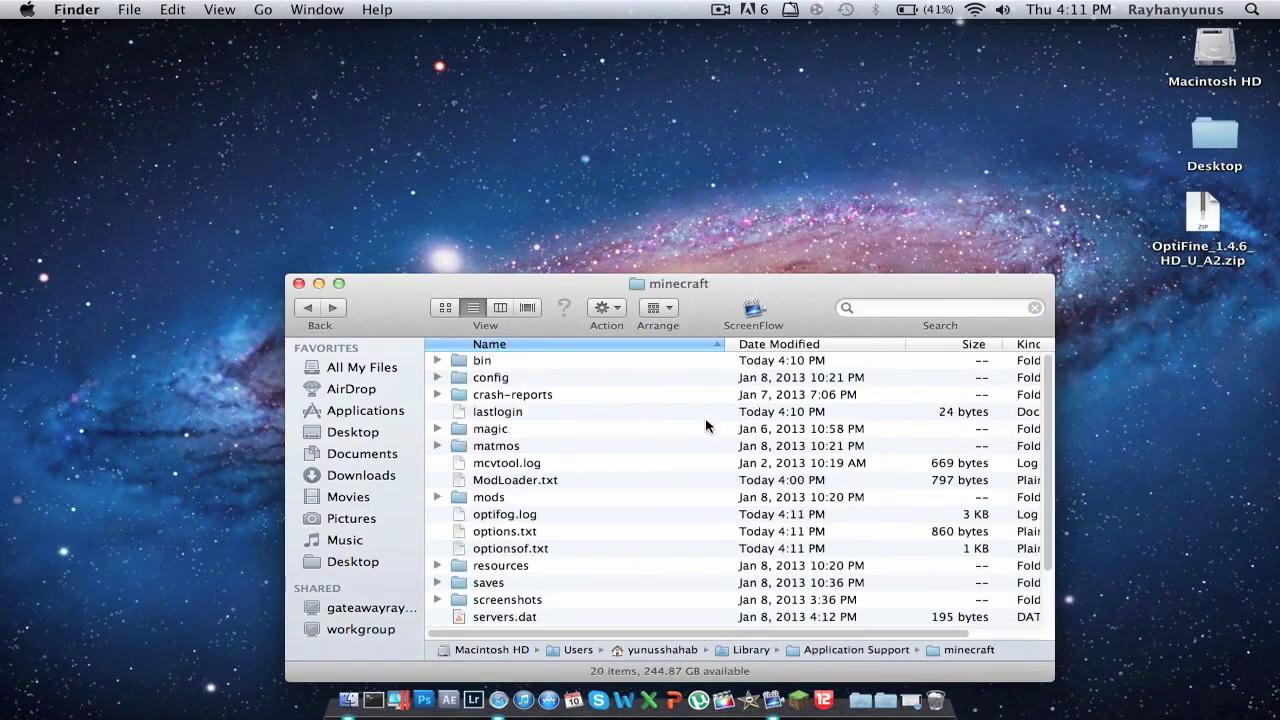
{"action": "scroll", "coordinate": [706, 427], "scroll_direction": "down", "scroll_amount": 3}
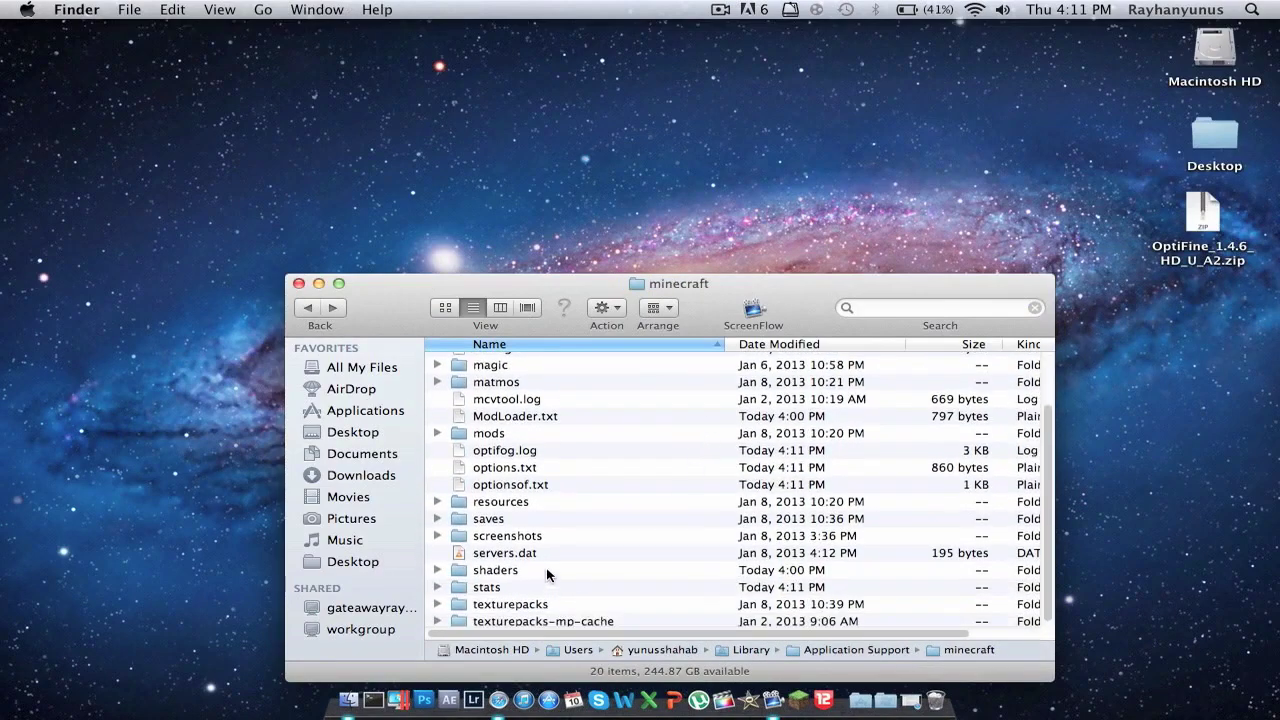
{"action": "double_click", "coordinate": [547, 570]}
Step: Move the Lite v08 2 folder into shaders and rename it 'lite'
{"action": "left_click_drag", "start_coordinate": [688, 285], "coordinate": [545, 452]}
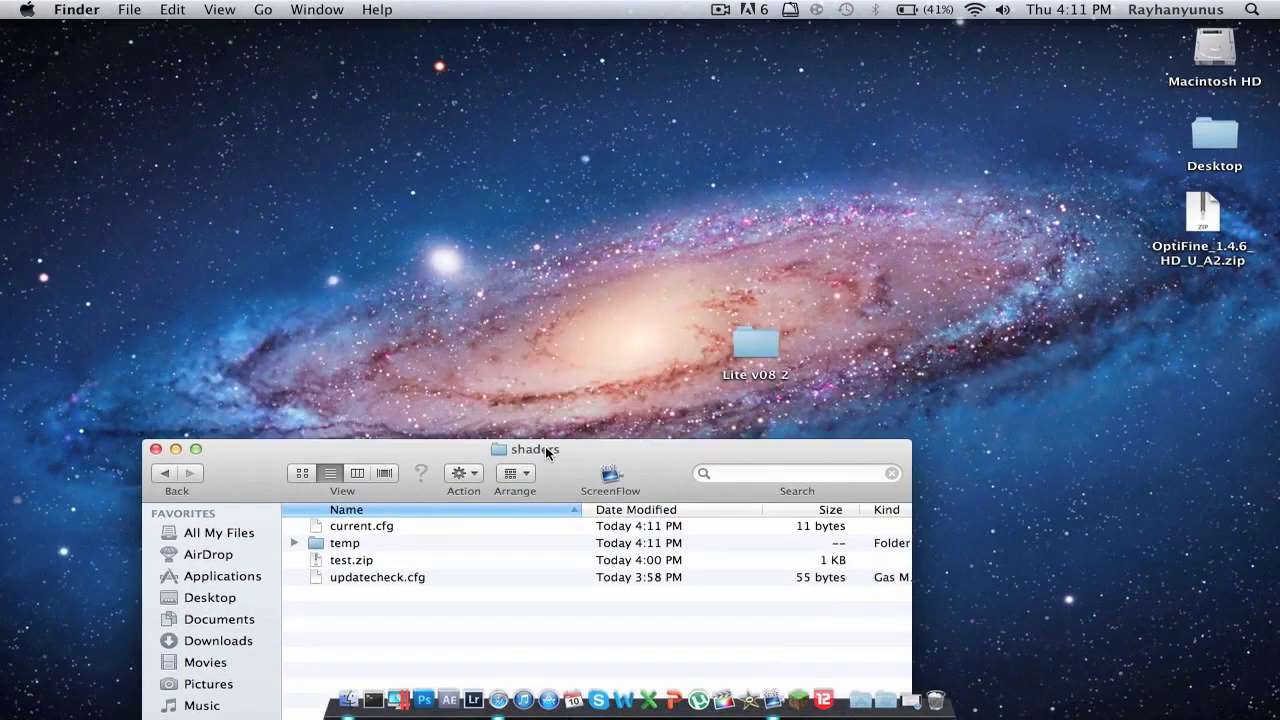
{"action": "mouse_move", "coordinate": [638, 284]}
{"action": "left_mouse_down"}
{"action": "mouse_move", "coordinate": [516, 590]}
{"action": "mouse_move", "coordinate": [481, 615]}
{"action": "left_mouse_up"}
{"action": "left_click_drag", "start_coordinate": [512, 452], "coordinate": [569, 275]}
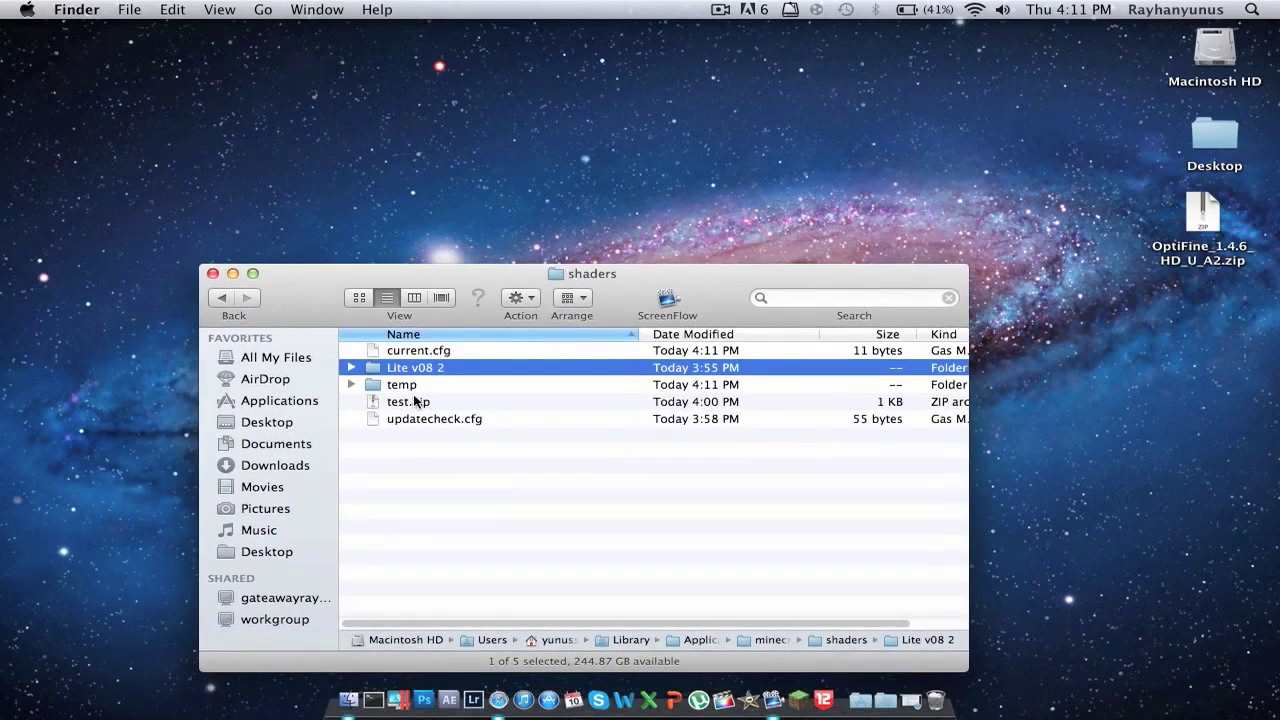
{"action": "left_click", "coordinate": [438, 407]}
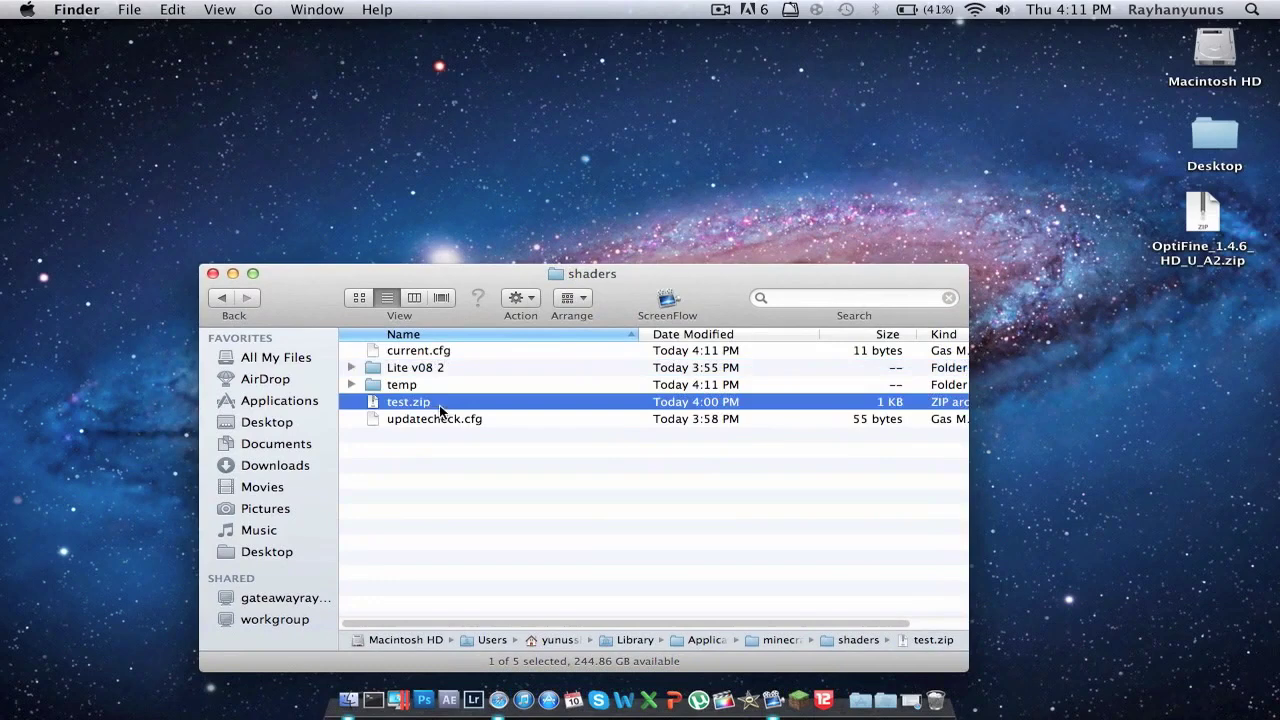
{"action": "left_click", "coordinate": [426, 369]}
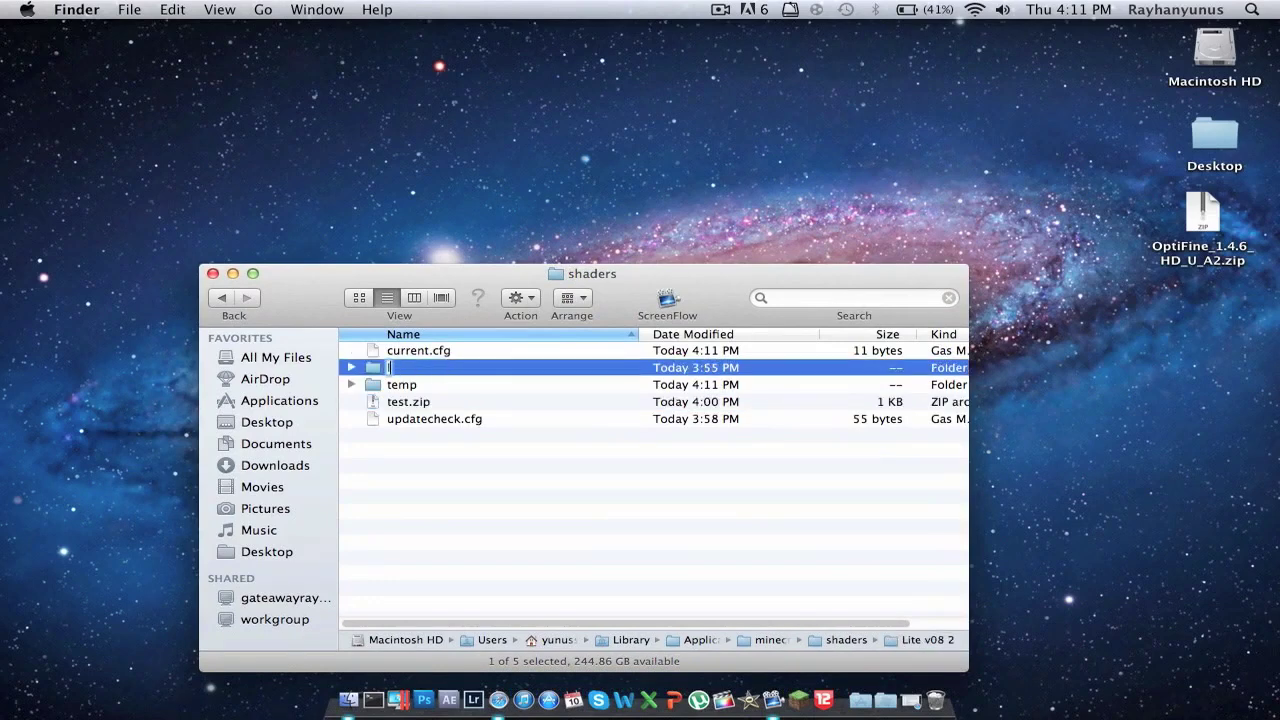
{"action": "type", "text": "lite"}
{"action": "key", "text": "Return"}
Step: Move the lite folder out of shaders onto the desktop
{"action": "right_click", "coordinate": [443, 368]}
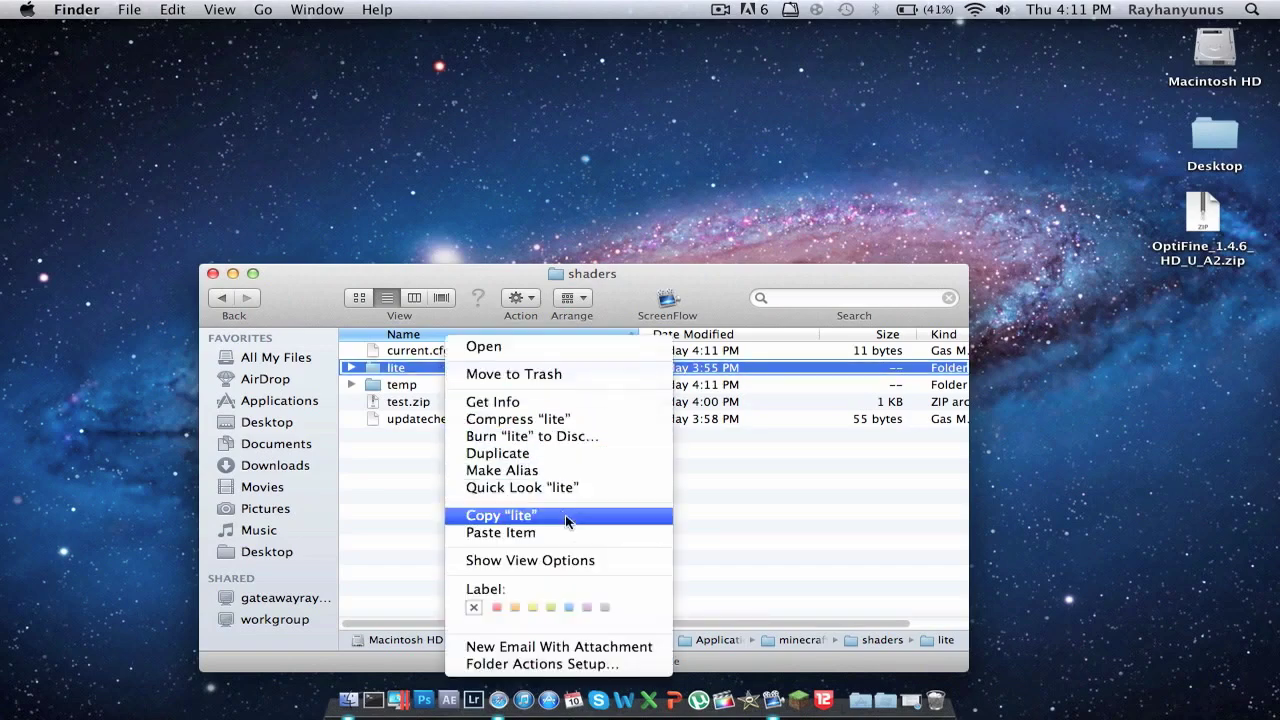
{"action": "left_click", "coordinate": [400, 368]}
{"action": "left_click_drag", "start_coordinate": [717, 172], "coordinate": [717, 172]}
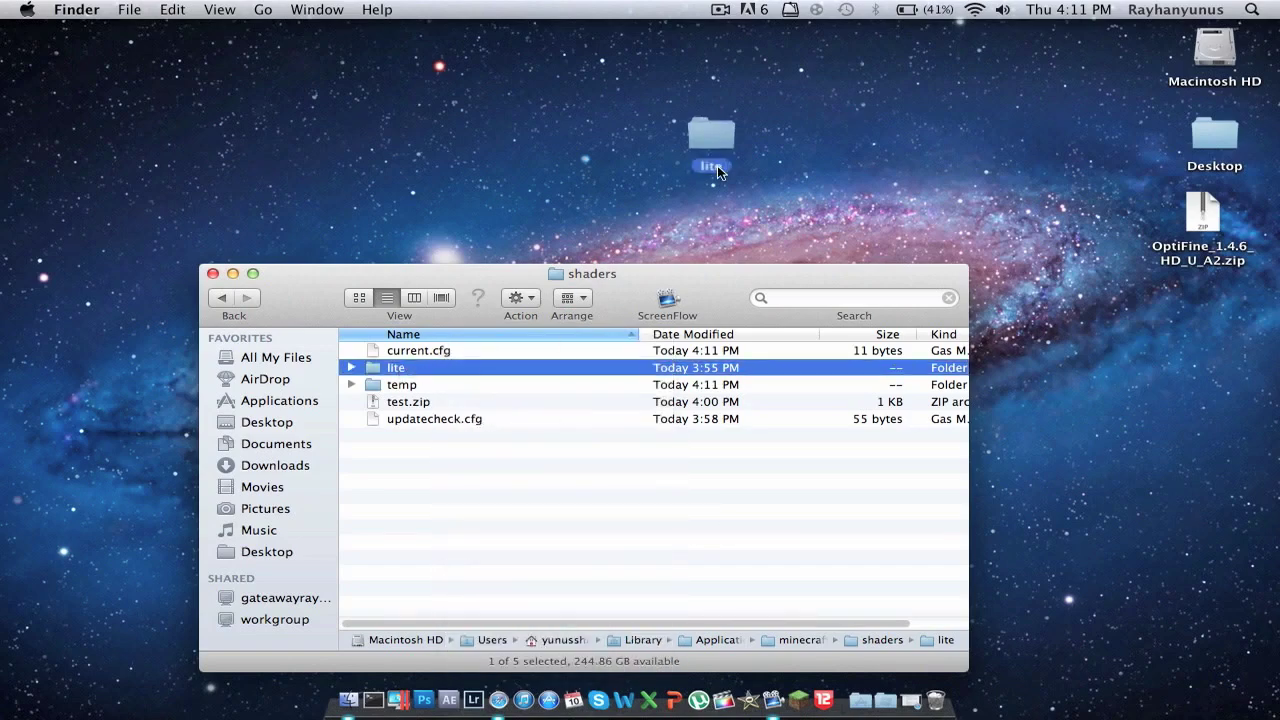
{"action": "left_click", "coordinate": [576, 141]}
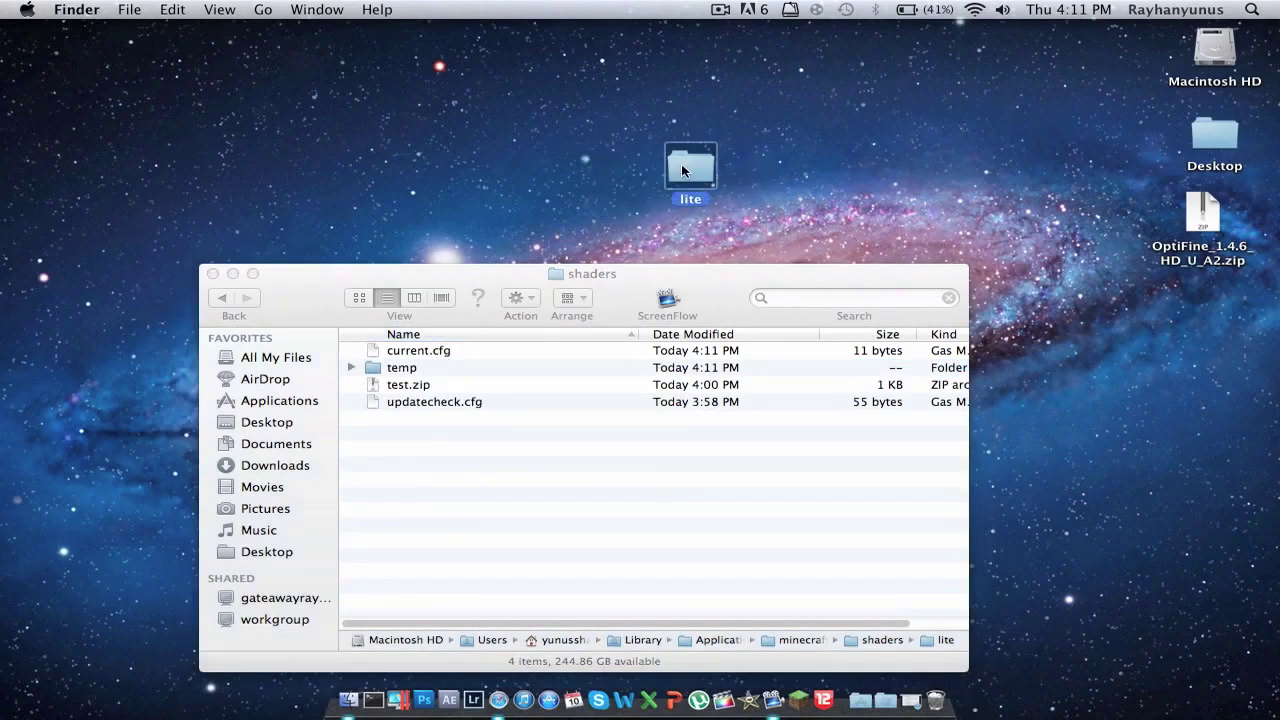
Step: Compress the desktop lite folder and move lite.zip into the shaders folder
{"action": "right_click", "coordinate": [682, 171]}
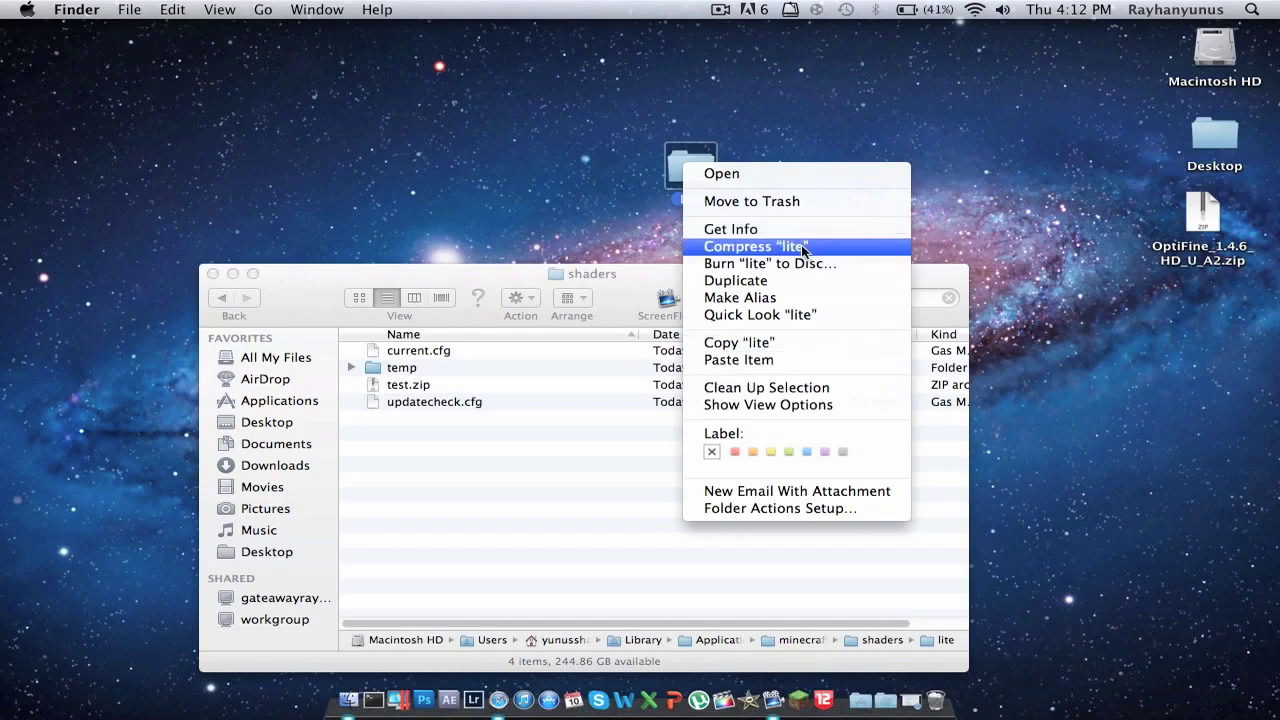
{"action": "left_click", "coordinate": [802, 248]}
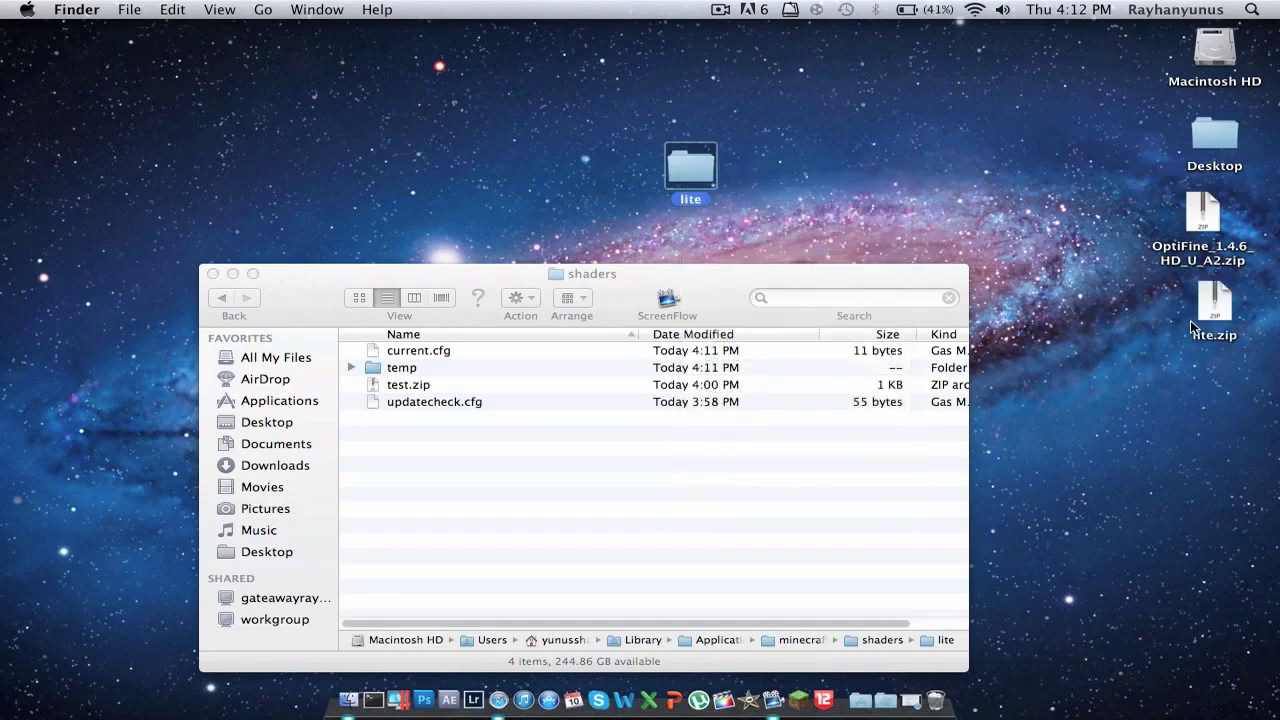
{"action": "mouse_move", "coordinate": [1222, 300]}
{"action": "left_mouse_down"}
{"action": "mouse_move", "coordinate": [766, 410]}
{"action": "mouse_move", "coordinate": [607, 425]}
{"action": "left_mouse_up"}
{"action": "left_click", "coordinate": [690, 171]}
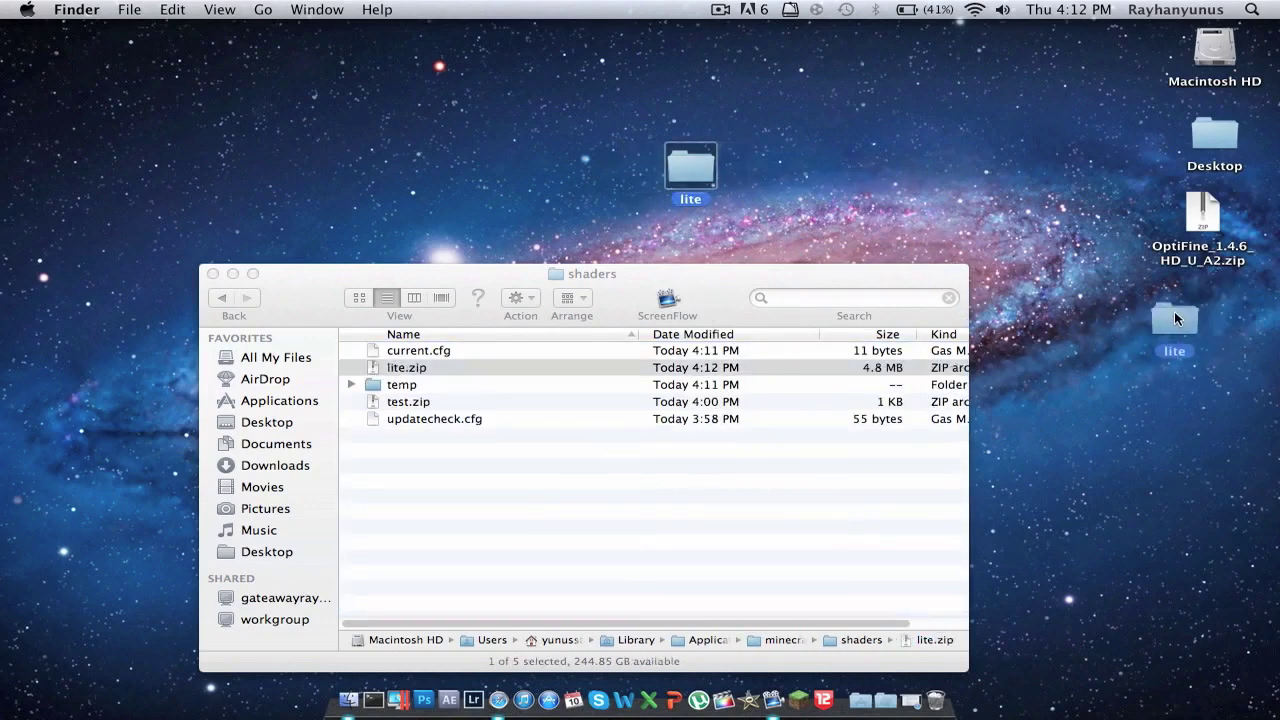
{"action": "left_click_drag", "start_coordinate": [1174, 313], "coordinate": [1178, 312]}
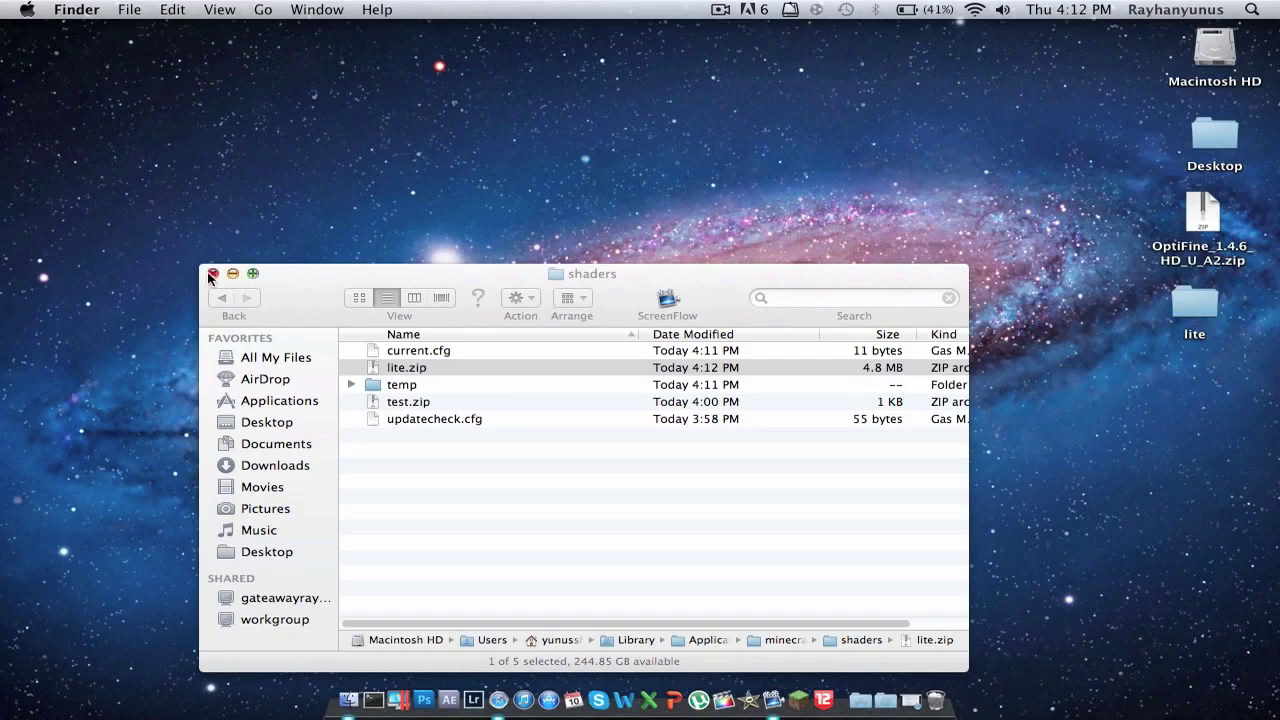
Step: Relaunch Minecraft and enter the game, then open the desktop lite folder
{"action": "left_click", "coordinate": [798, 700]}
{"action": "left_click", "coordinate": [462, 367]}
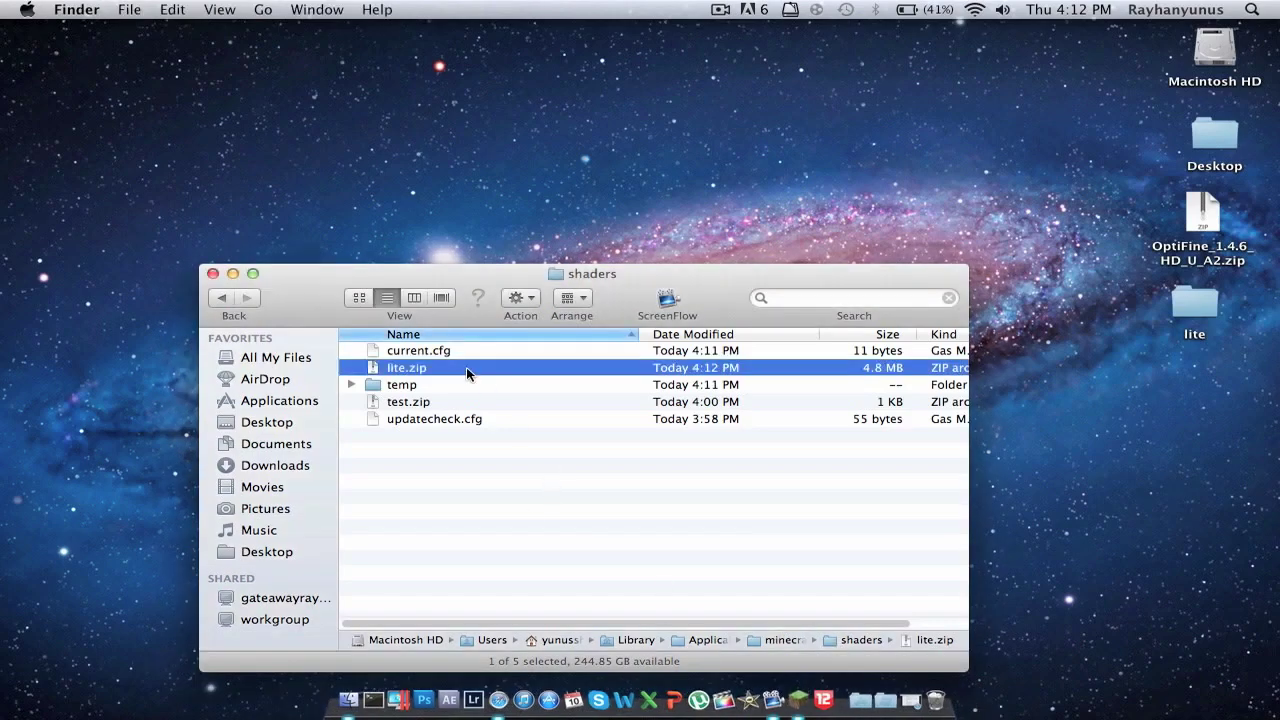
{"action": "left_click", "coordinate": [449, 384]}
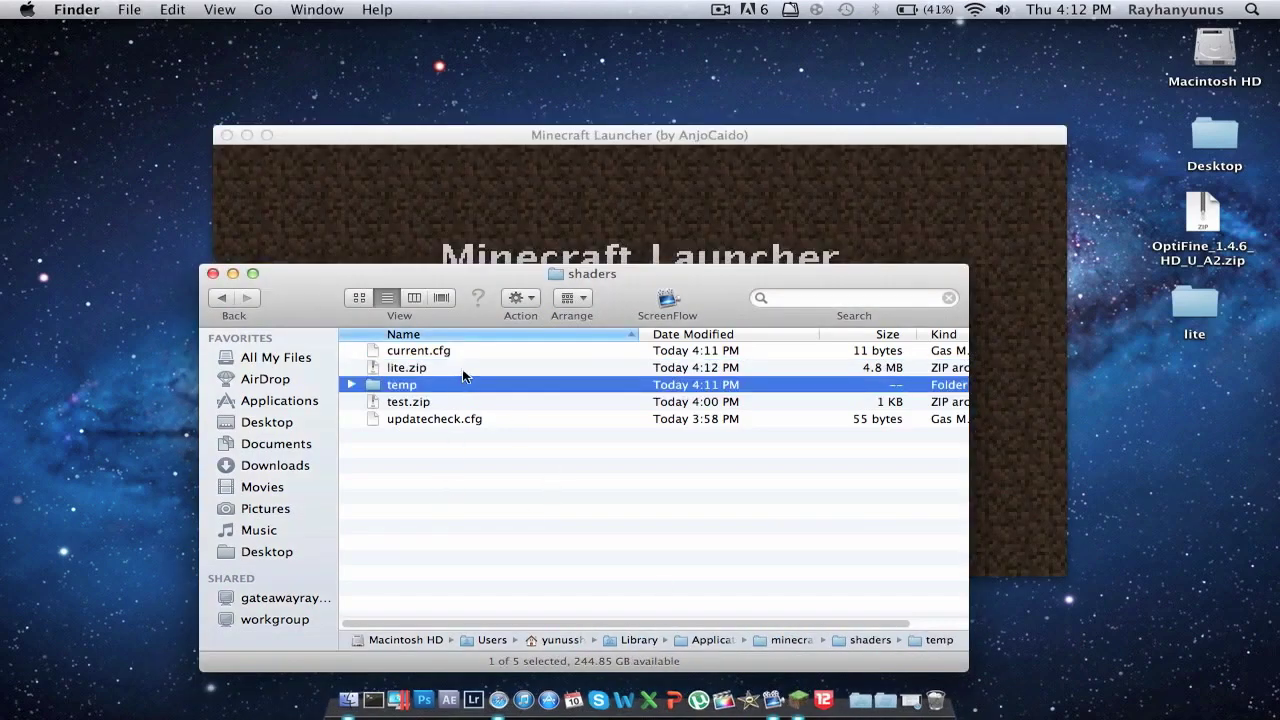
{"action": "left_click", "coordinate": [463, 370]}
{"action": "left_click", "coordinate": [737, 206]}
{"action": "left_click", "coordinate": [745, 381]}
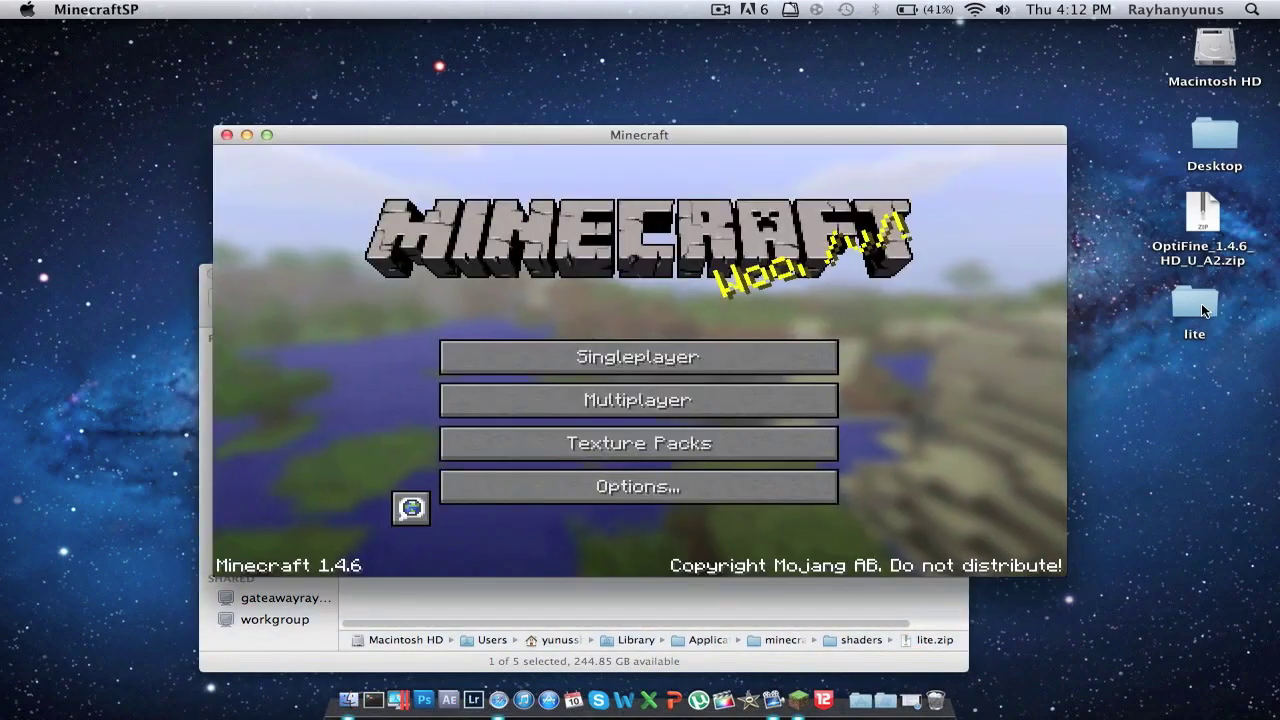
{"action": "double_click", "coordinate": [1198, 303]}
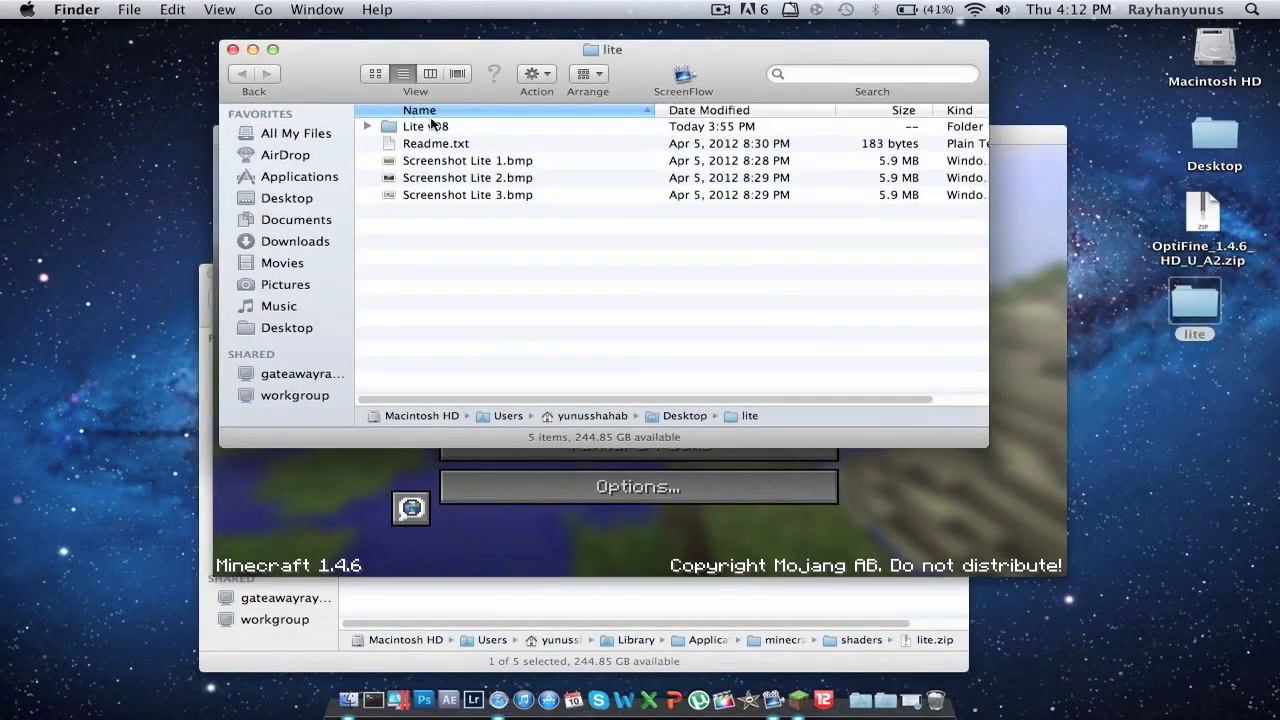
Step: Delete lite.zip from the Minecraft shaders folder
{"action": "double_click", "coordinate": [432, 126]}
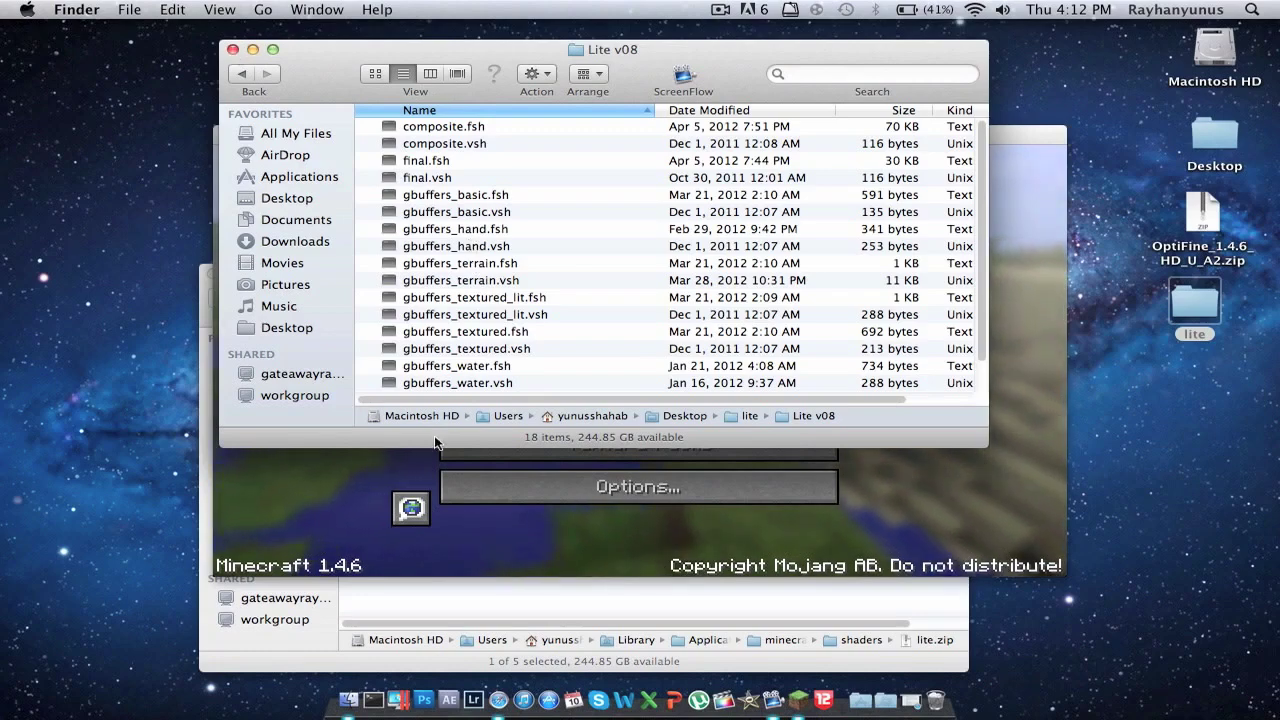
{"action": "left_click", "coordinate": [436, 612]}
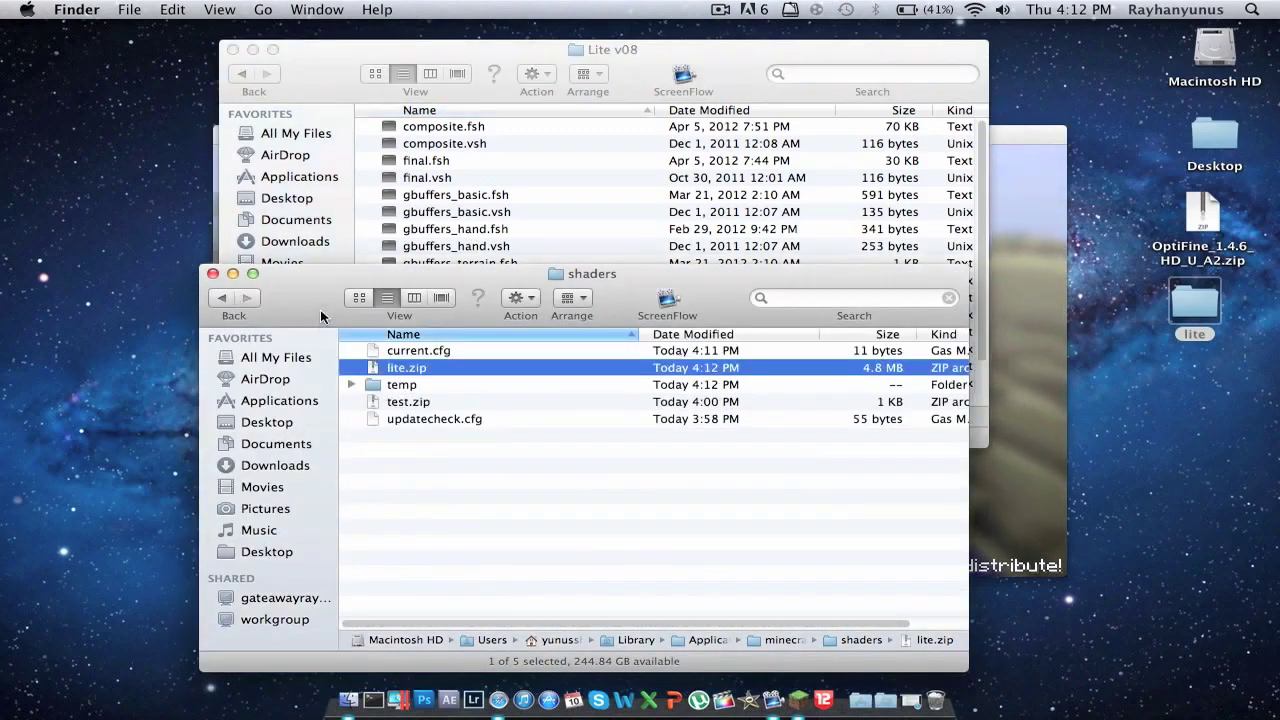
{"action": "key", "text": "super+BackSpace"}
{"action": "left_click", "coordinate": [233, 76]}
Step: Compress the Lite v08 folder on the desktop and move Lite v08.zip into shaders
{"action": "left_click_drag", "start_coordinate": [425, 127], "coordinate": [1178, 404]}
{"action": "left_click", "coordinate": [232, 49]}
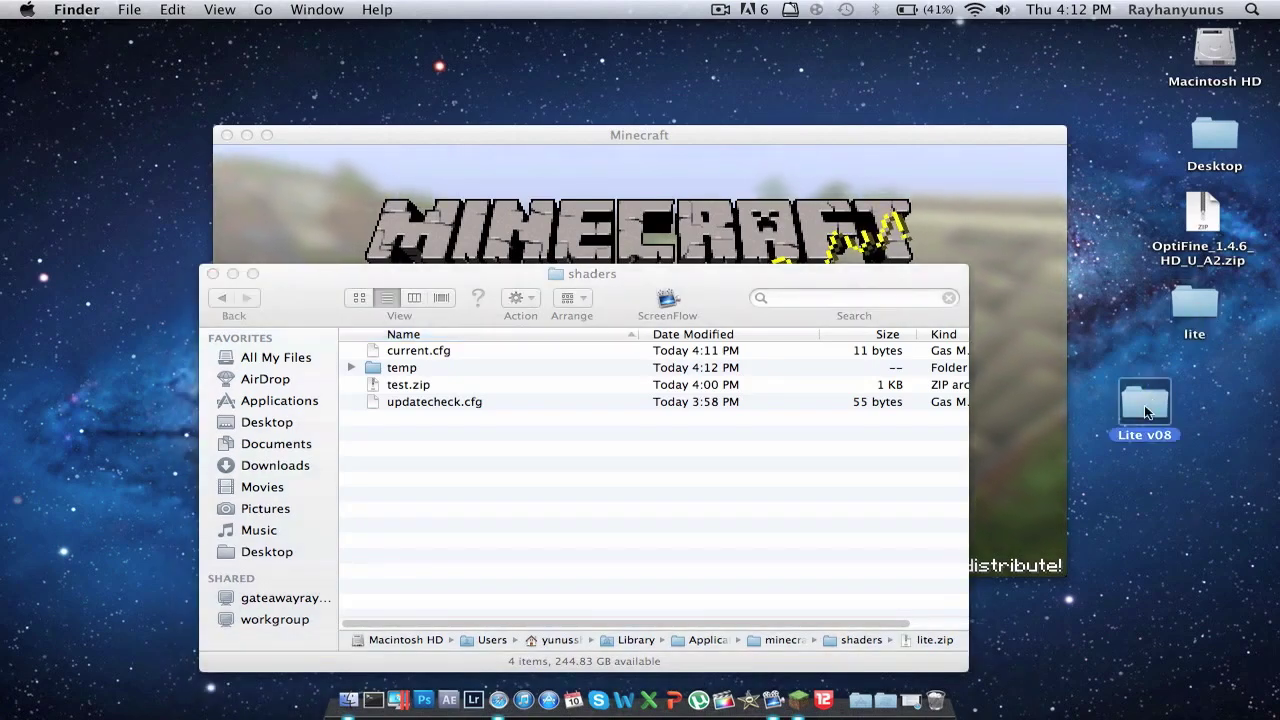
{"action": "right_click", "coordinate": [1146, 396]}
{"action": "left_click", "coordinate": [1031, 404]}
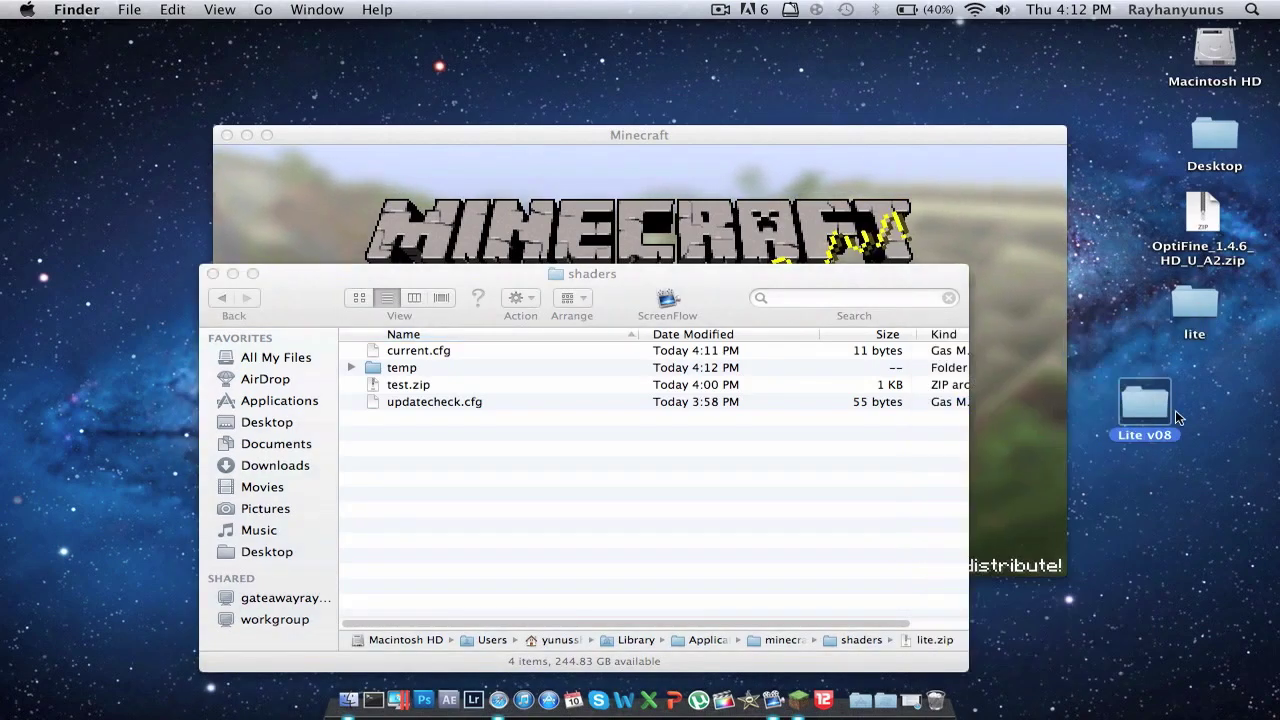
{"action": "left_click_drag", "start_coordinate": [1218, 552], "coordinate": [700, 500]}
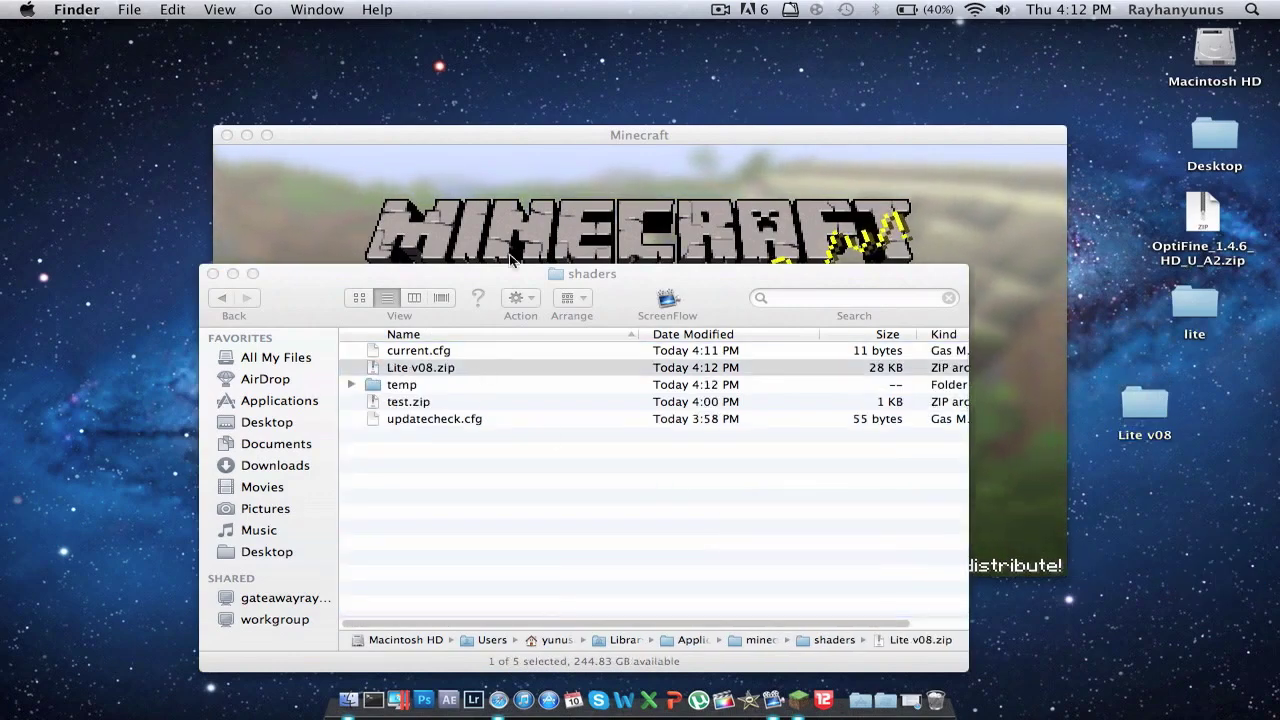
Step: Select Lite v08.zip as the active shader in Options > Shaders
{"action": "left_click", "coordinate": [410, 208]}
{"action": "left_click", "coordinate": [604, 490]}
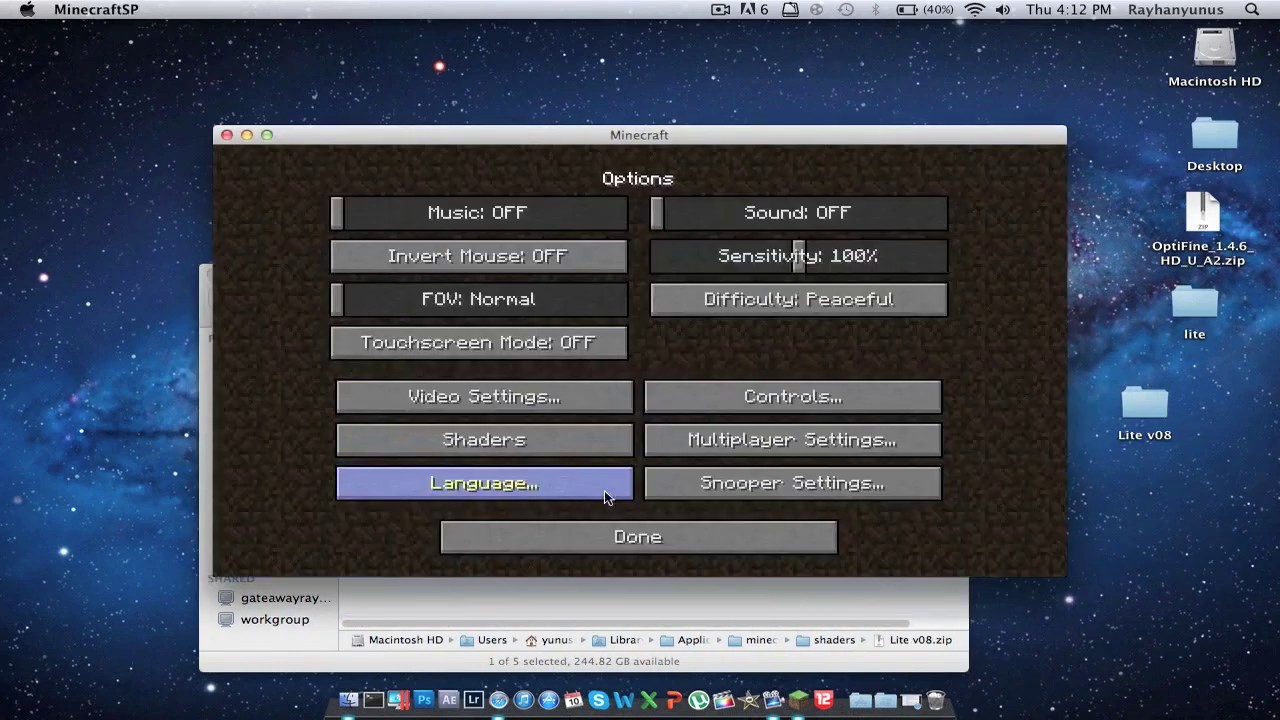
{"action": "left_click", "coordinate": [516, 434]}
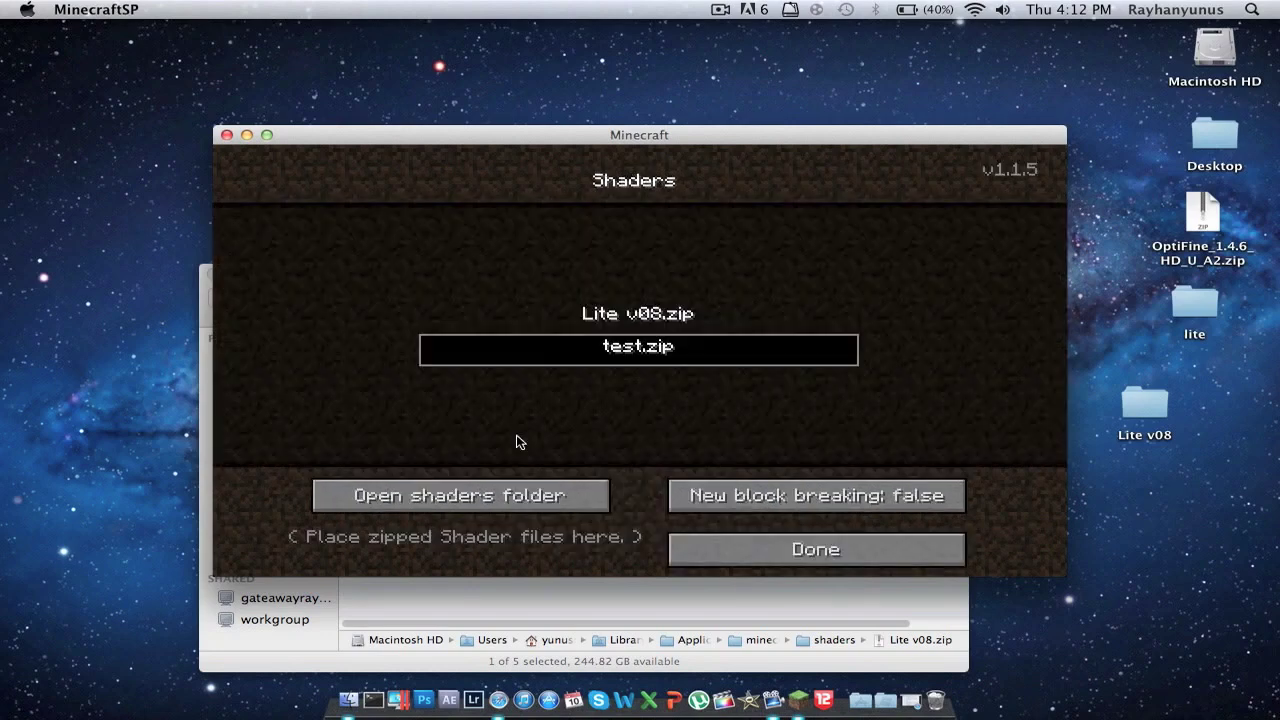
{"action": "mouse_move", "coordinate": [685, 140]}
{"action": "left_mouse_down"}
{"action": "mouse_move", "coordinate": [1123, 60]}
{"action": "mouse_move", "coordinate": [739, 160]}
{"action": "left_mouse_up"}
{"action": "left_click", "coordinate": [682, 335]}
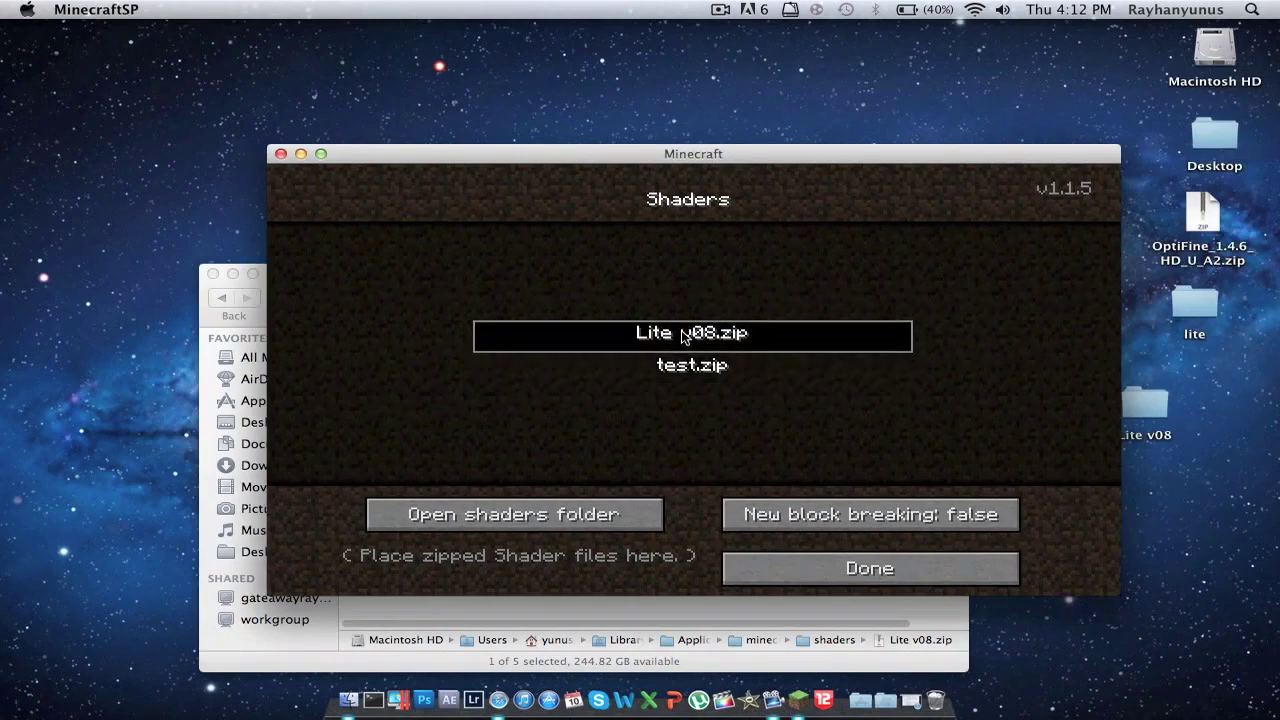
{"action": "left_click", "coordinate": [811, 563]}
{"action": "left_click", "coordinate": [689, 560]}
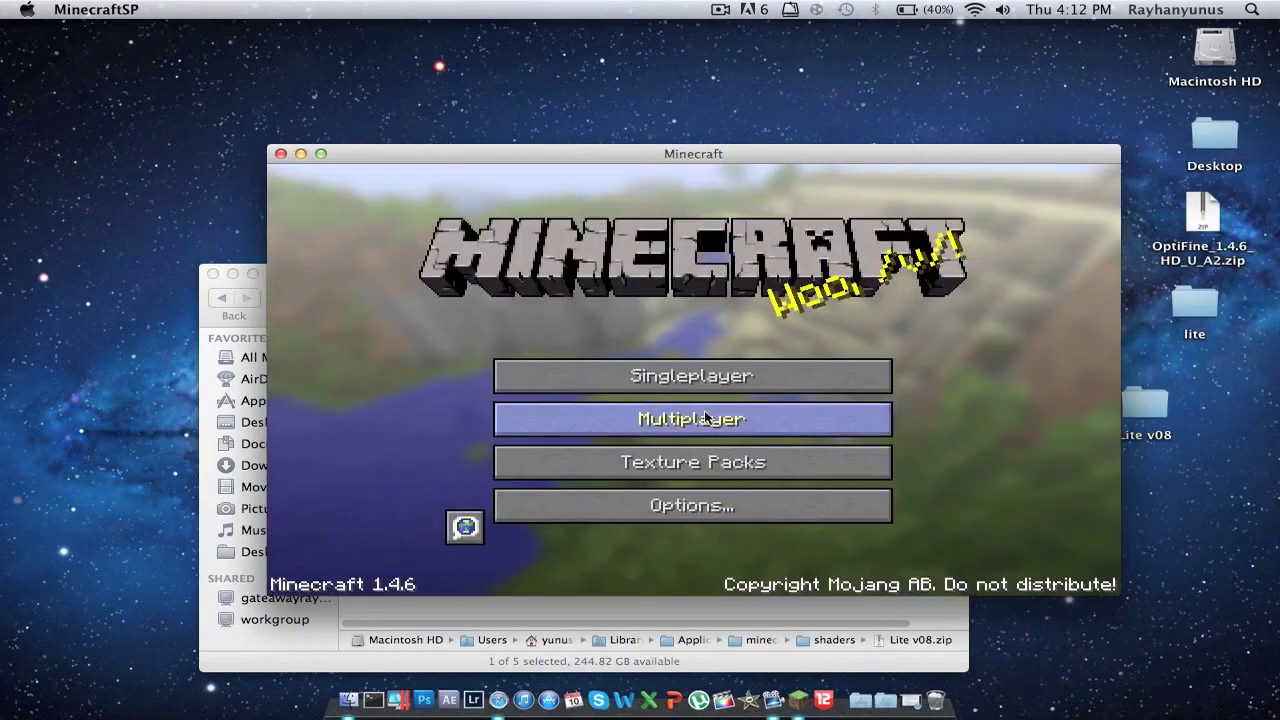
Step: Load the village world with debug info on and walk into a house
{"action": "left_click", "coordinate": [690, 378]}
{"action": "double_click", "coordinate": [658, 283]}
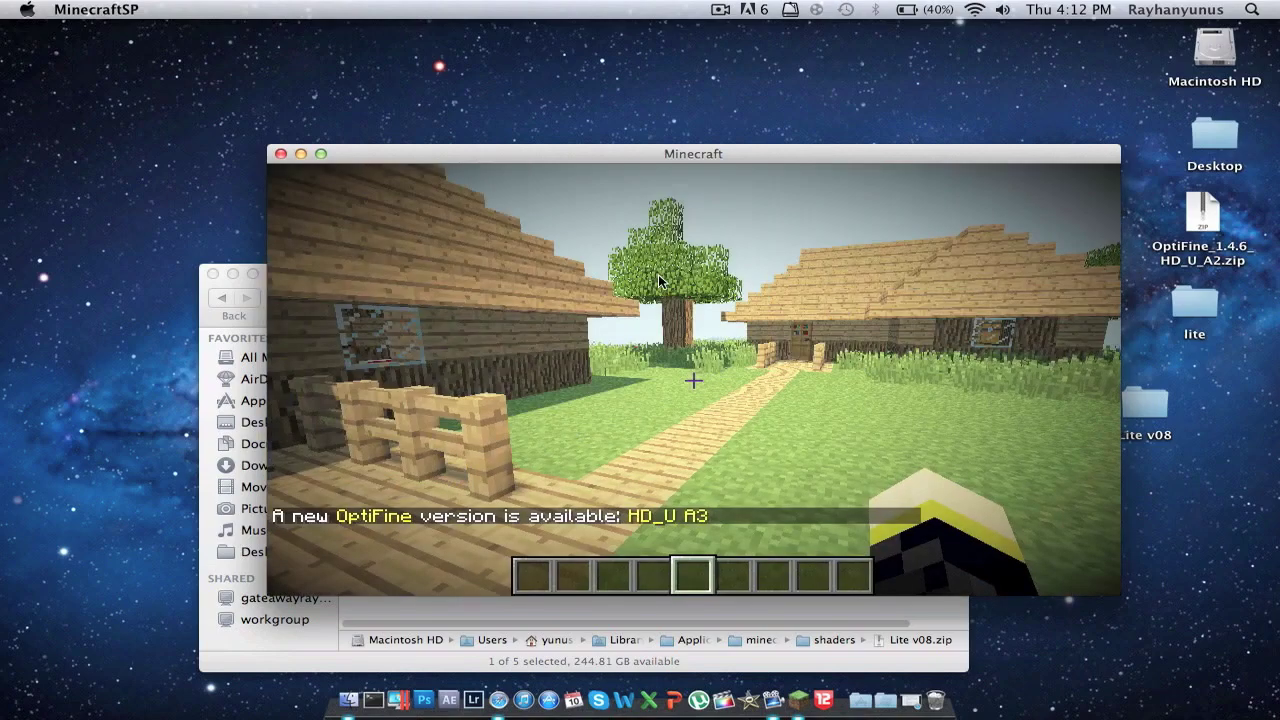
{"action": "key", "text": "F3"}
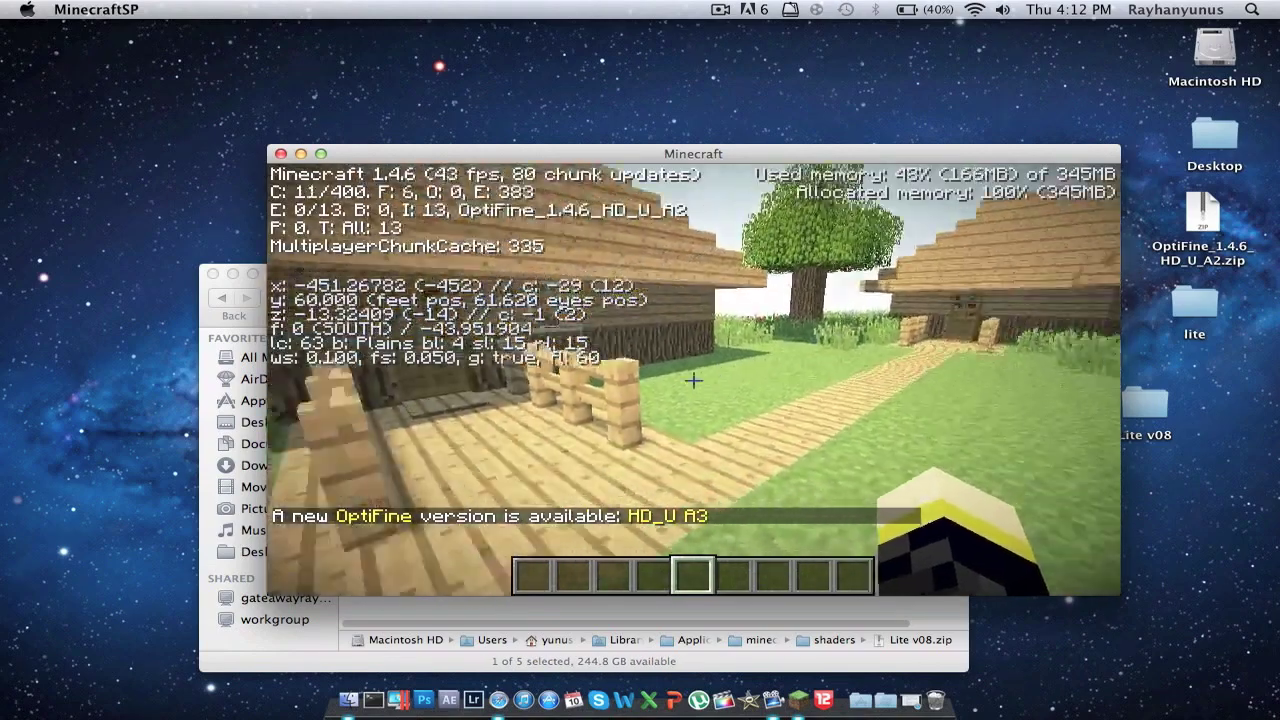
{"action": "key", "text": "w"}
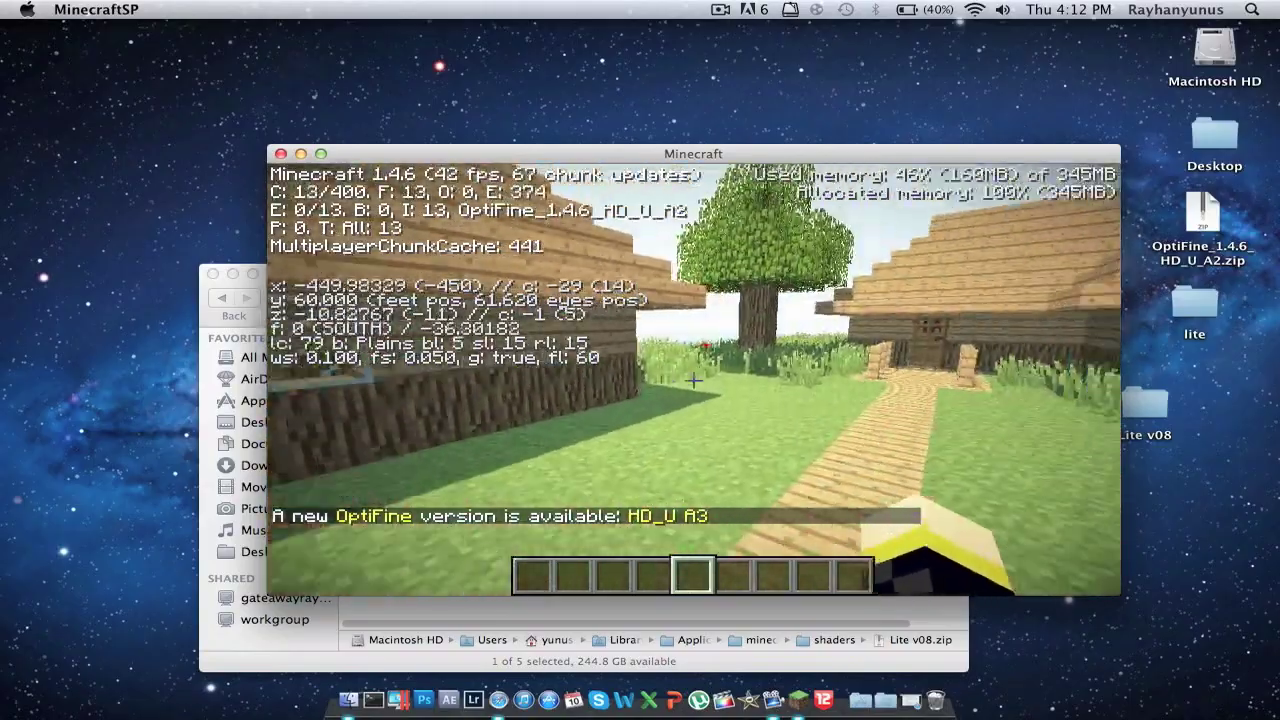
{"action": "key", "text": "w"}
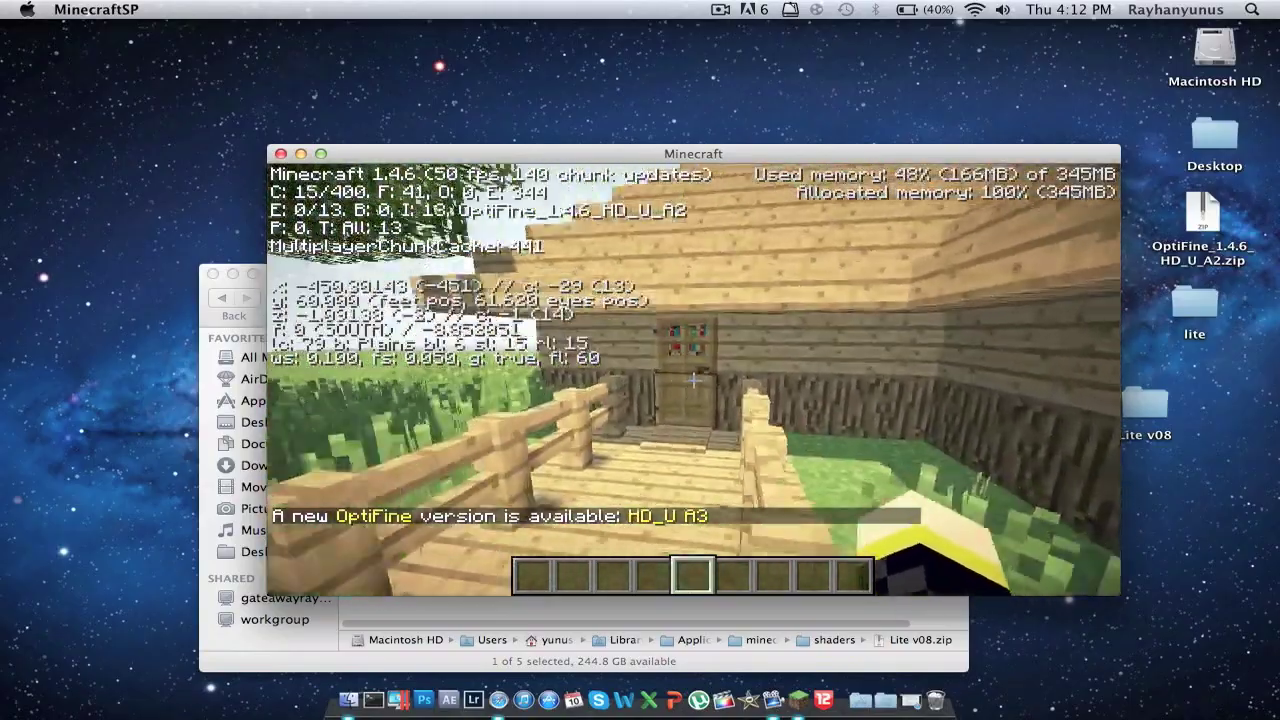
{"action": "right_click", "coordinate": [693, 380]}
{"action": "key", "text": "w"}
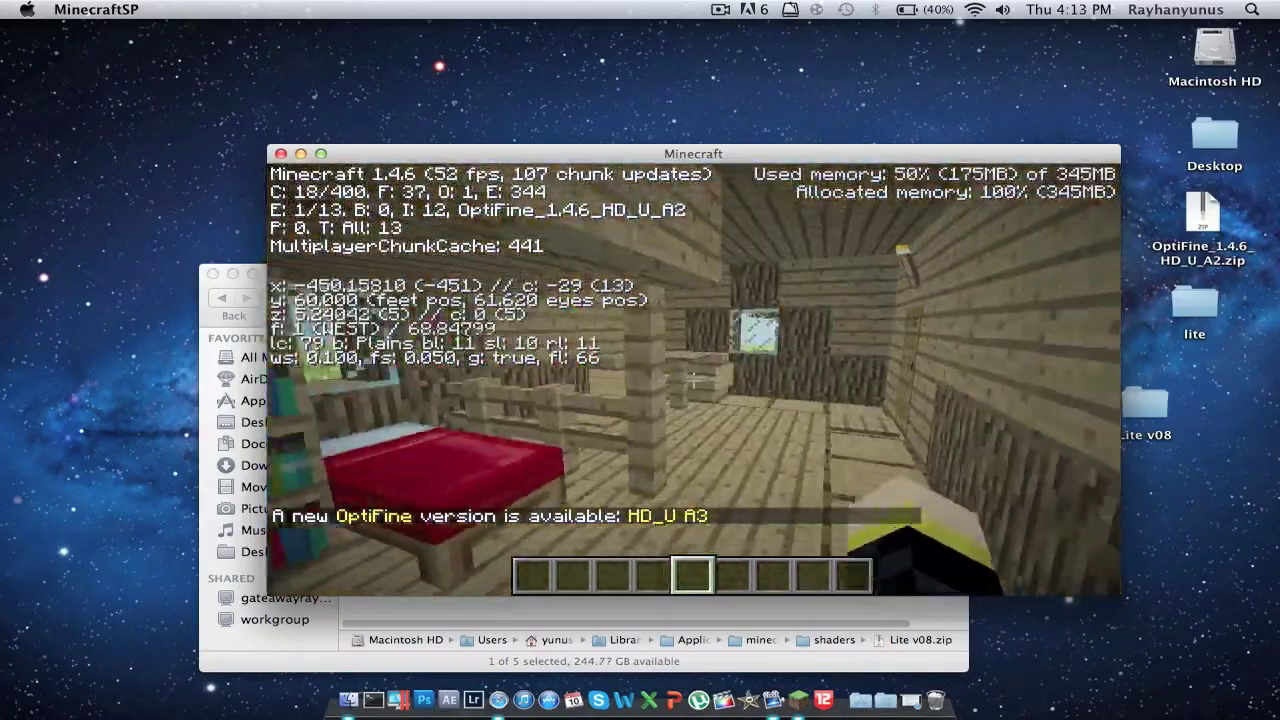
Step: Walk back out, climb onto the wooden roof and head downhill south
{"action": "key", "text": "w"}
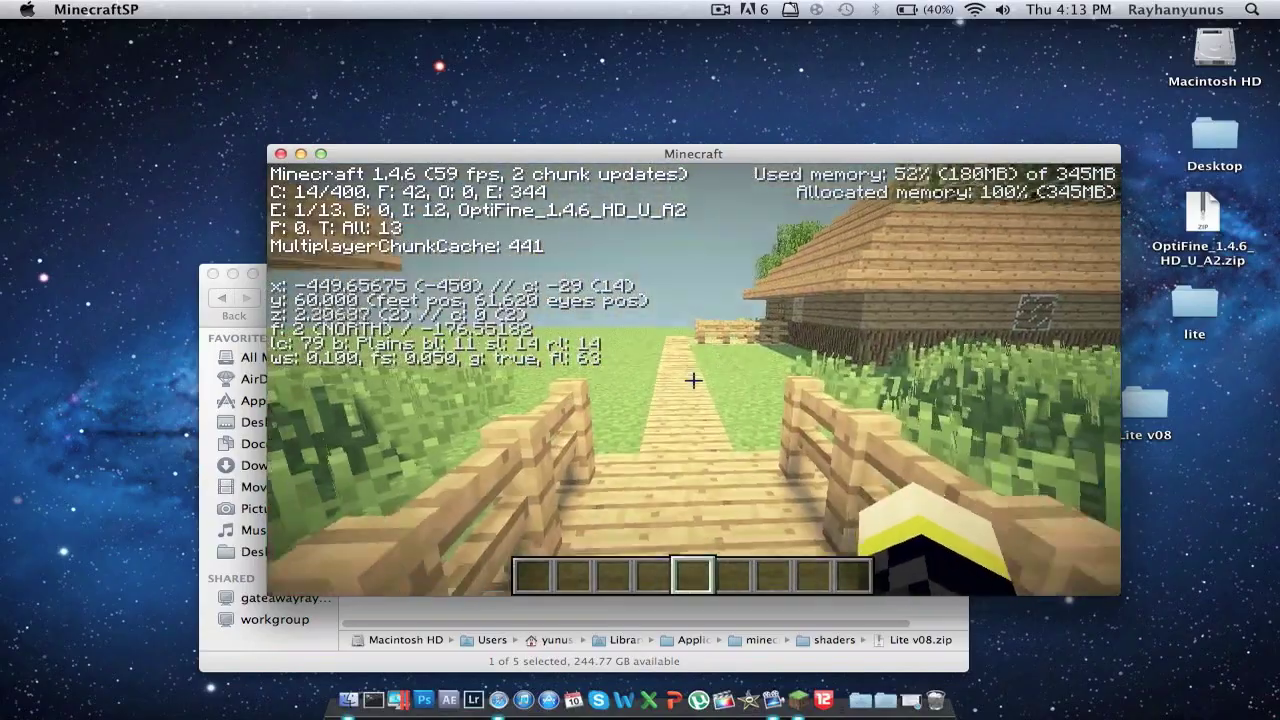
{"action": "key", "text": "w"}
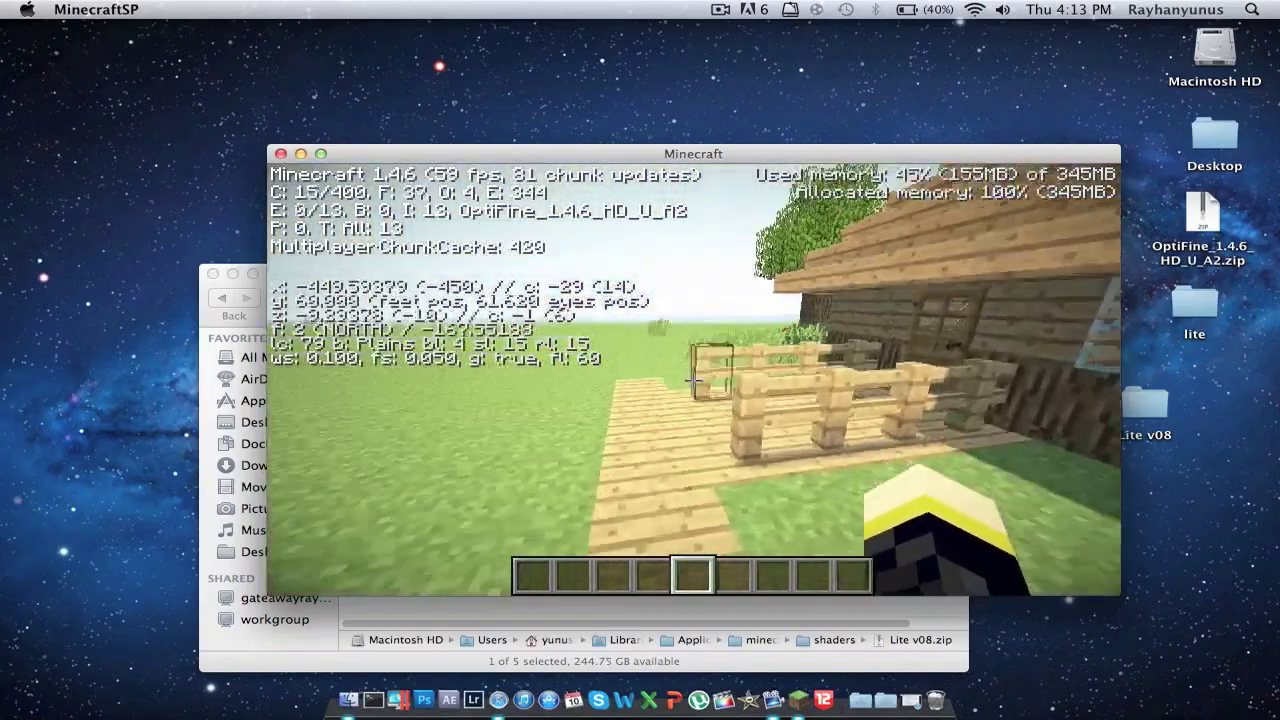
{"action": "key", "text": "w"}
{"action": "key", "text": "space"}
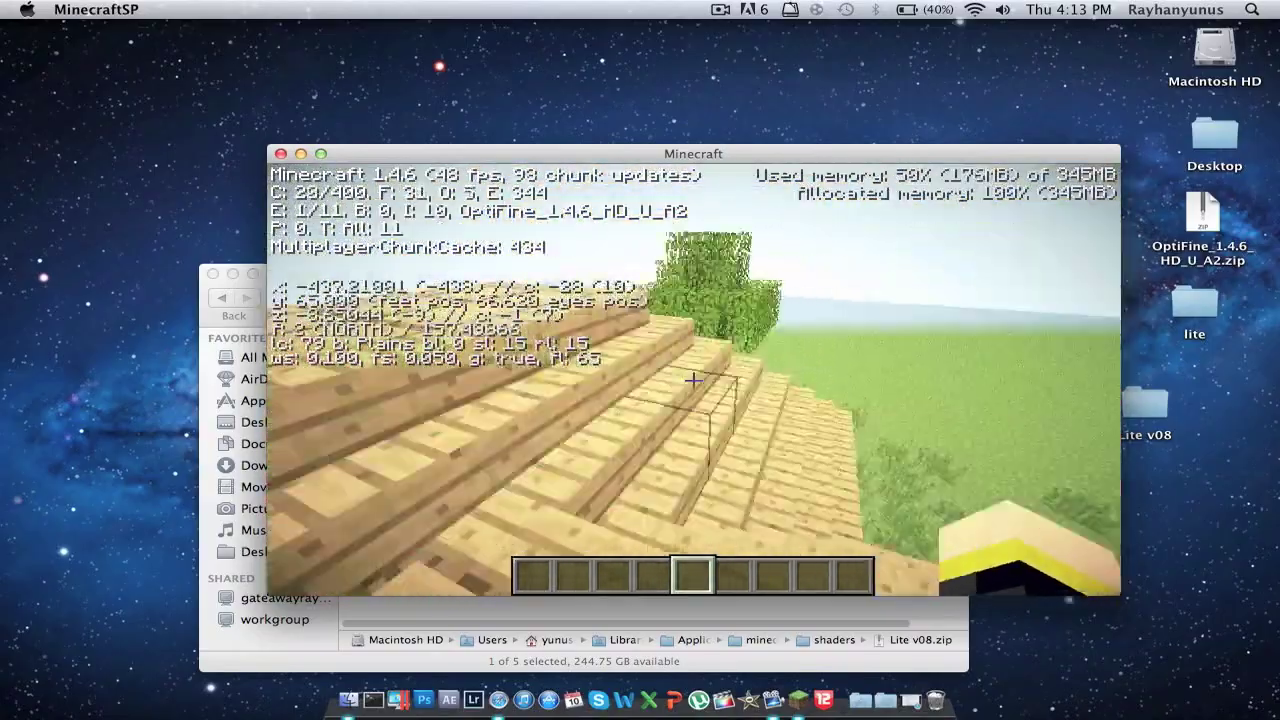
{"action": "key", "text": "w"}
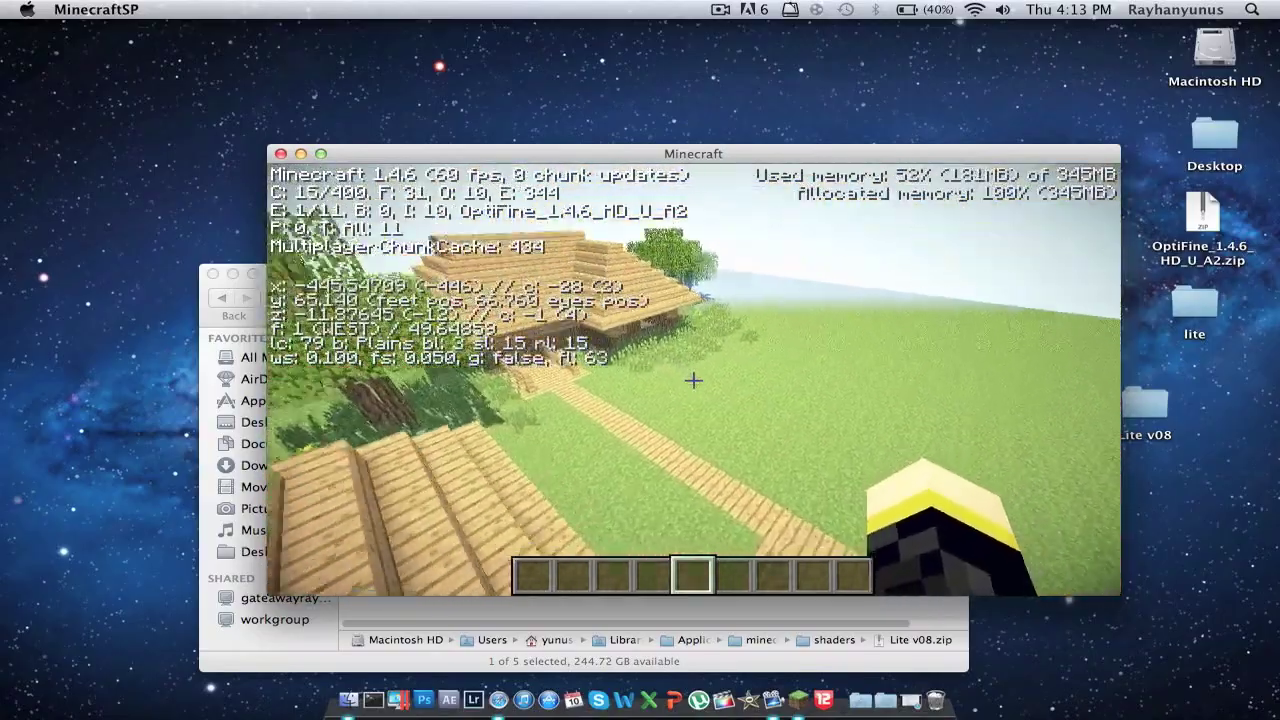
{"action": "key", "text": "w"}
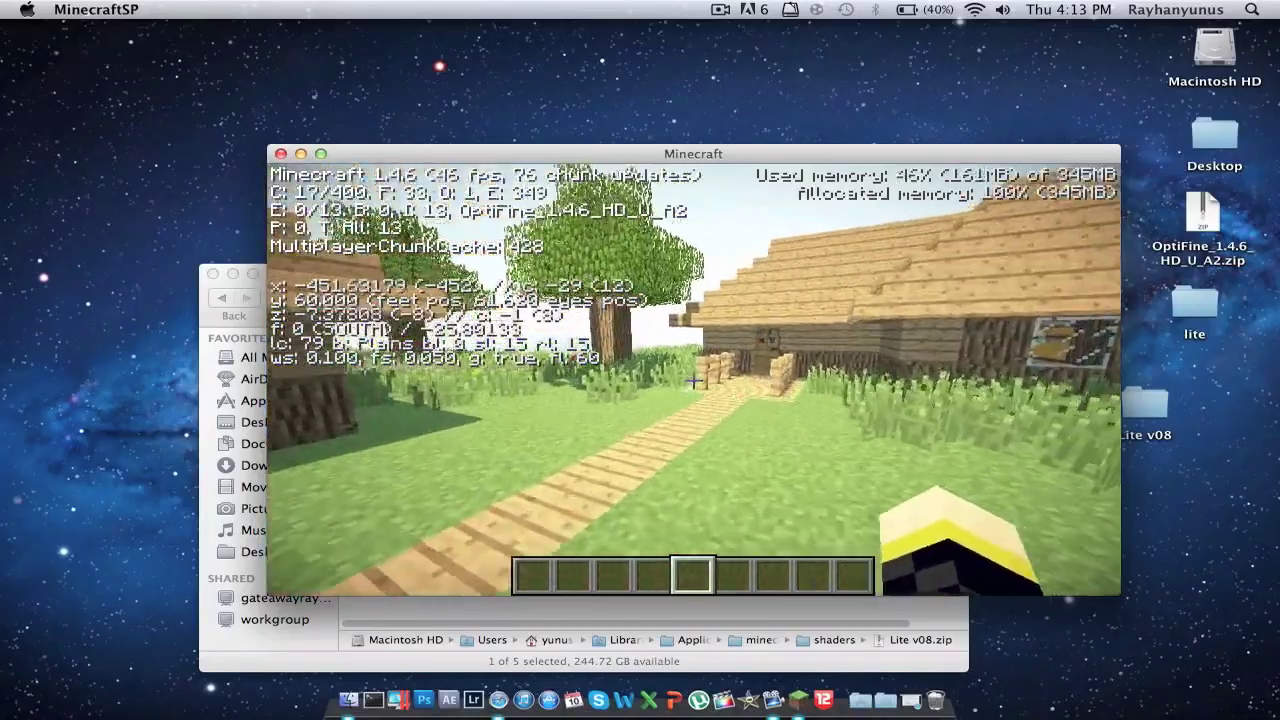
Step: Walk through another house, out north along the fenced path, and pause
{"action": "key", "text": "w"}
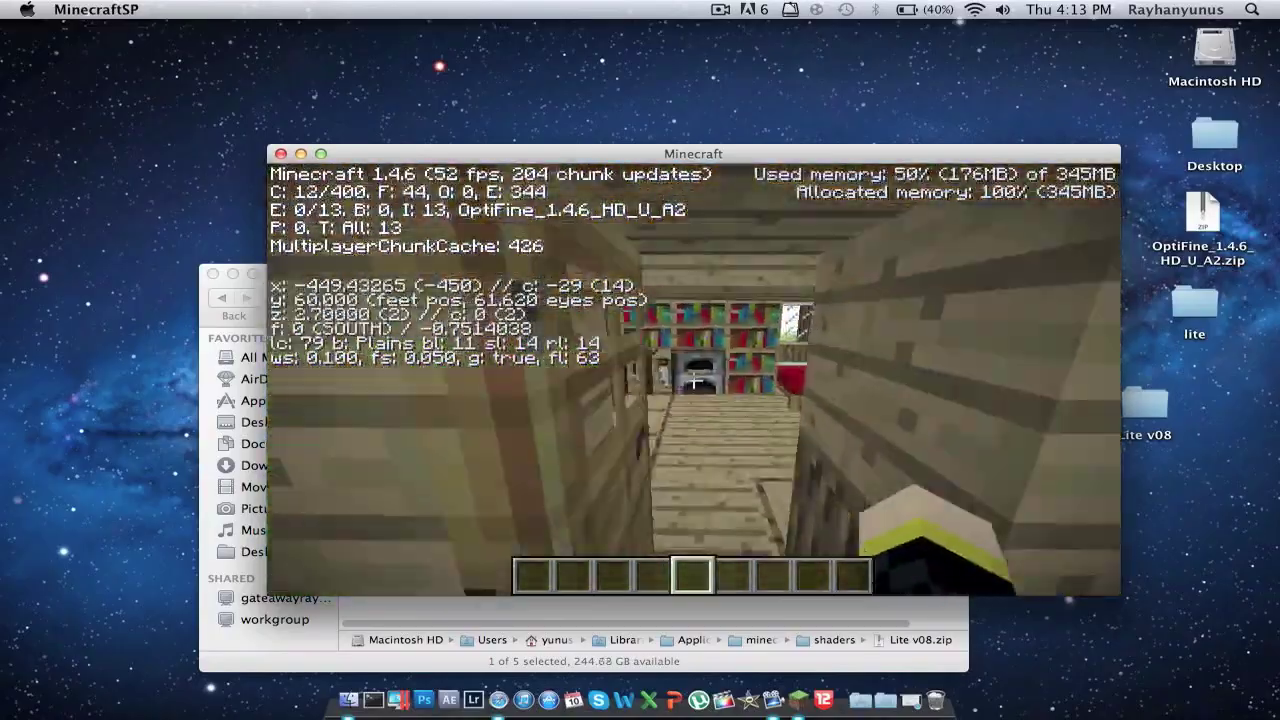
{"action": "key", "text": "w"}
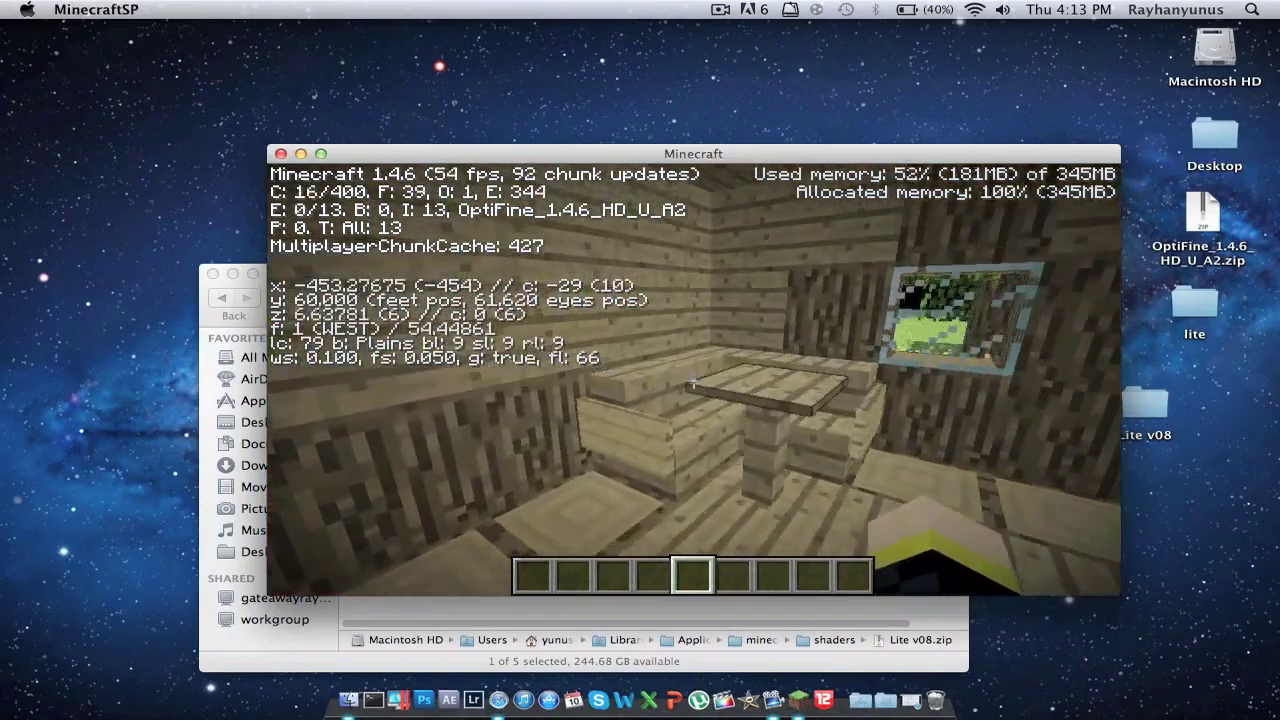
{"action": "key", "text": "w"}
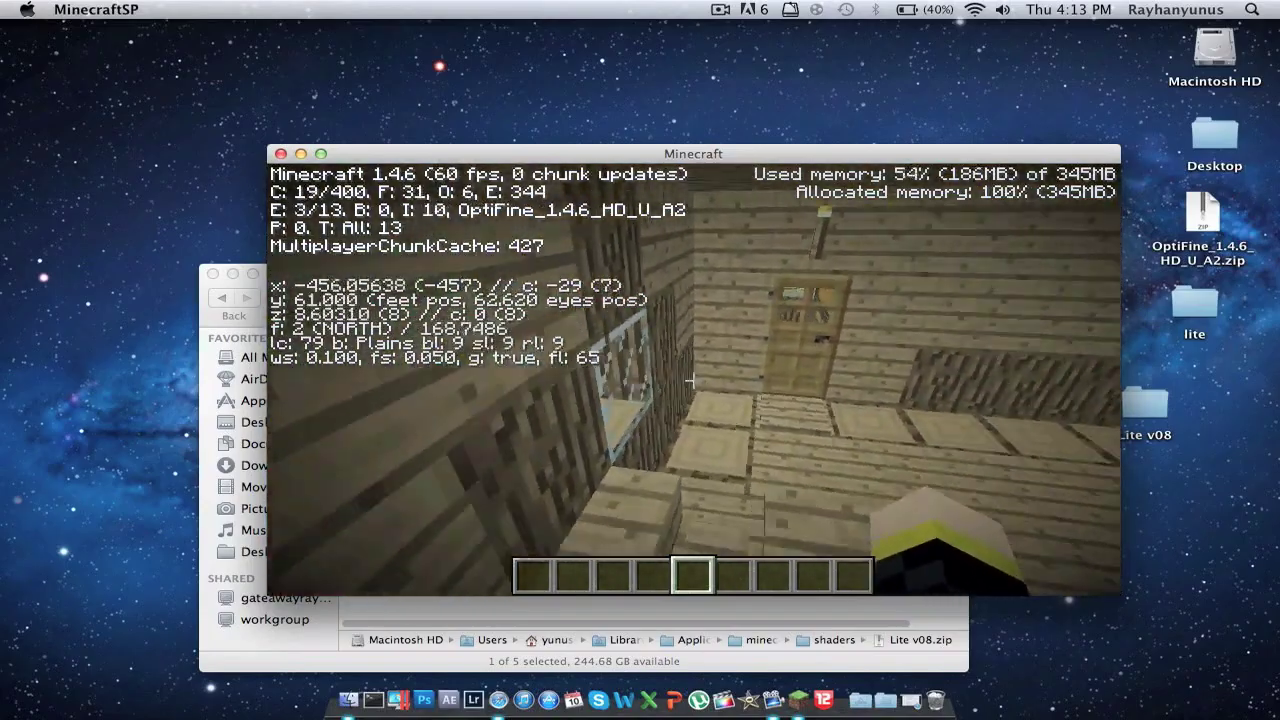
{"action": "key", "text": "w"}
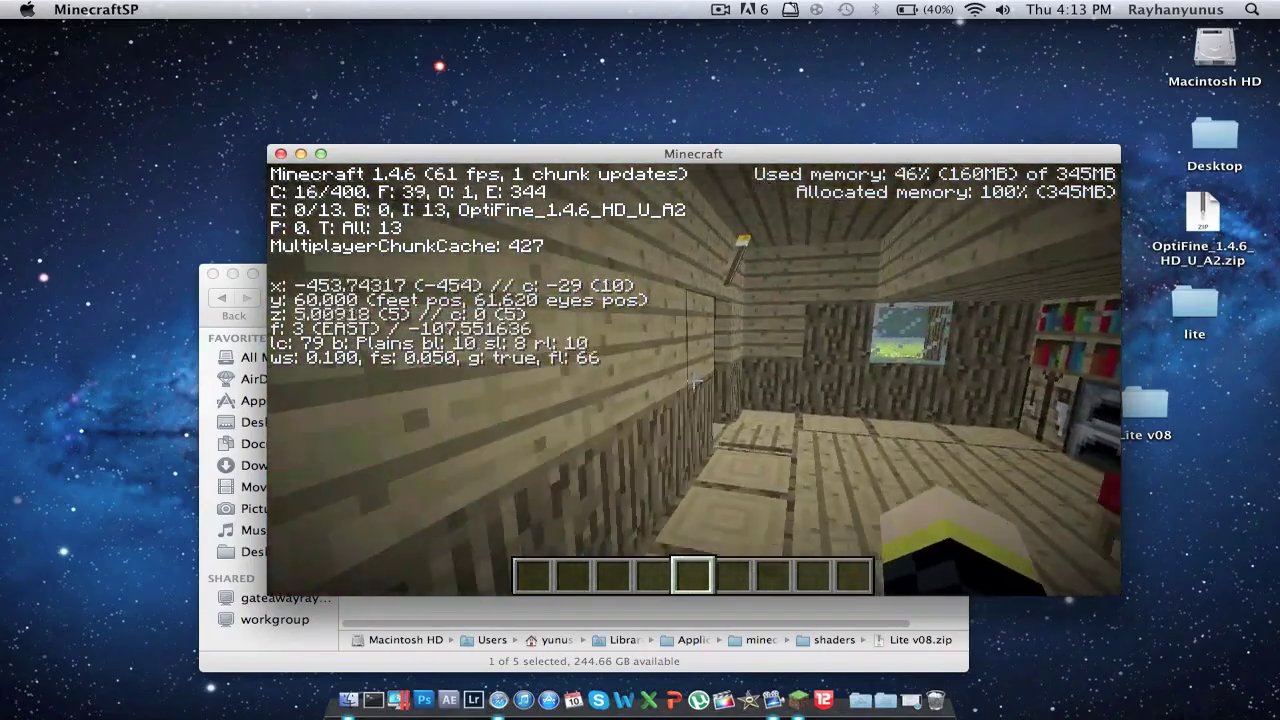
{"action": "key", "text": "w"}
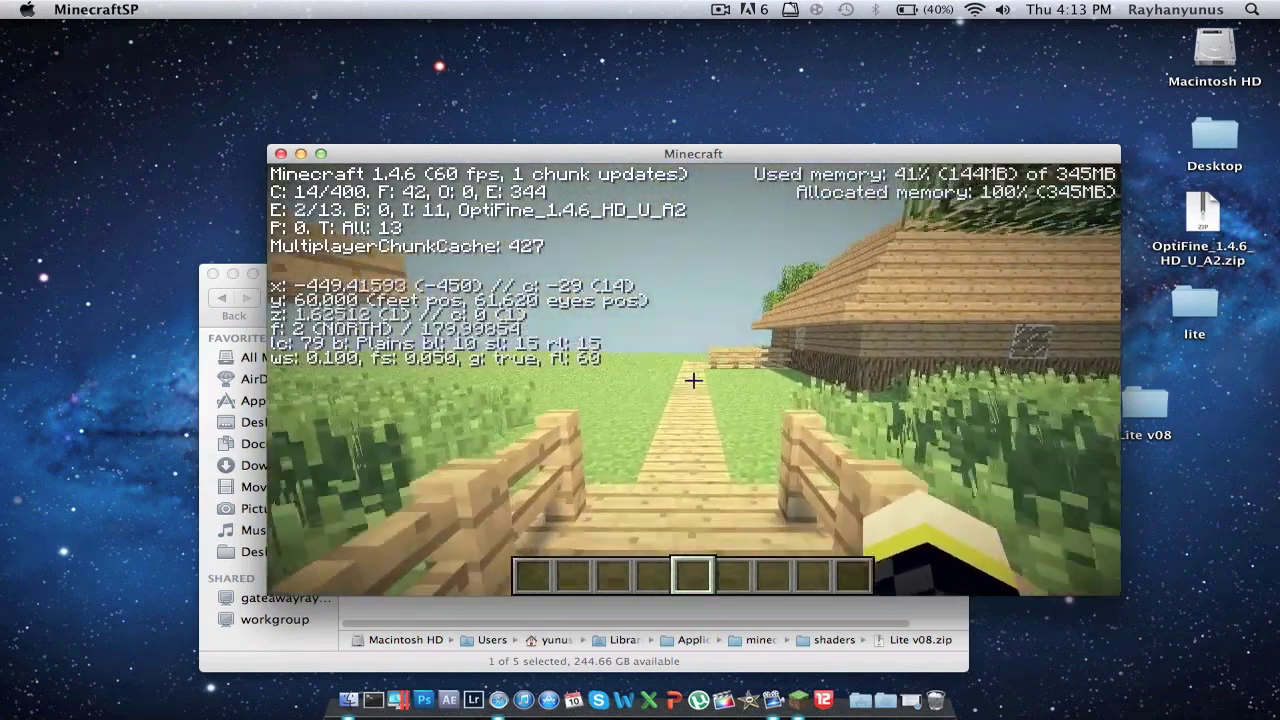
{"action": "key", "text": "w"}
{"action": "key", "text": "Escape"}
Step: Save and quit the village, then load a different singleplayer world
{"action": "left_click", "coordinate": [672, 475]}
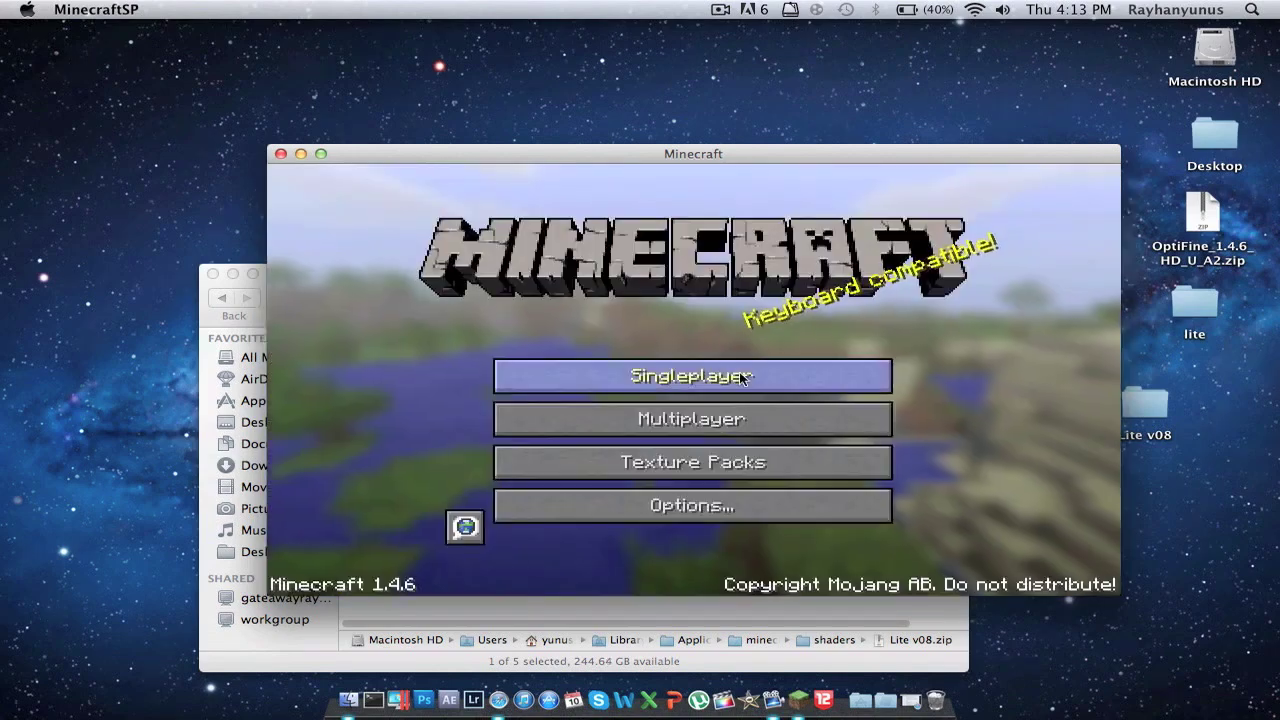
{"action": "left_click", "coordinate": [705, 297]}
{"action": "double_click", "coordinate": [716, 340]}
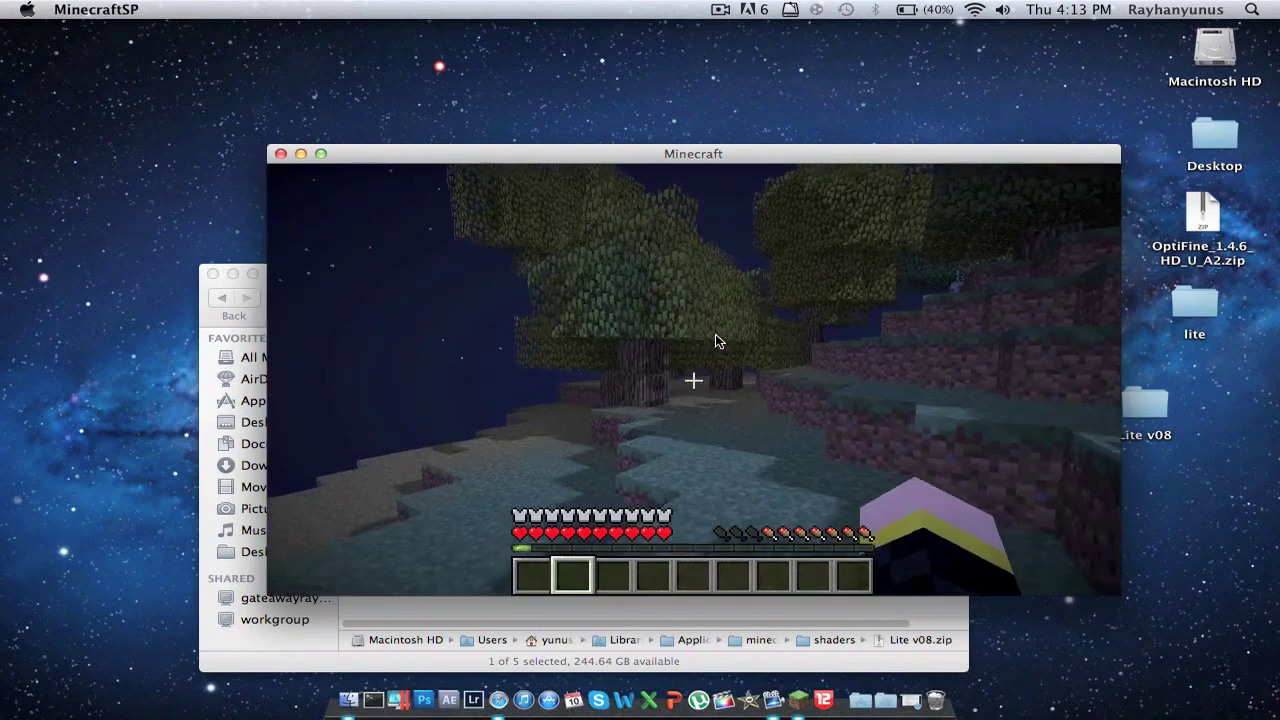
{"action": "left_click", "coordinate": [716, 340]}
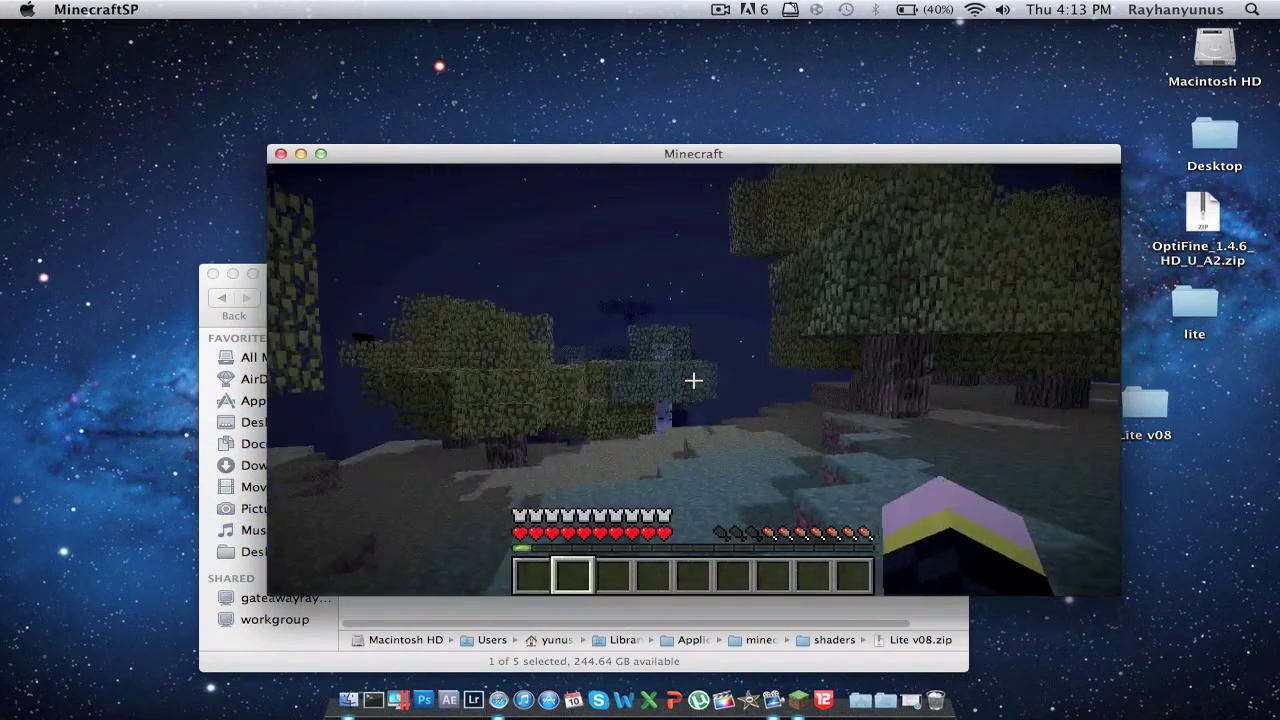
Step: Walk and jump west through the night forest up into the treetops
{"action": "mouse_move", "coordinate": [693, 380]}
{"action": "key", "text": "w"}
{"action": "key", "text": "space"}
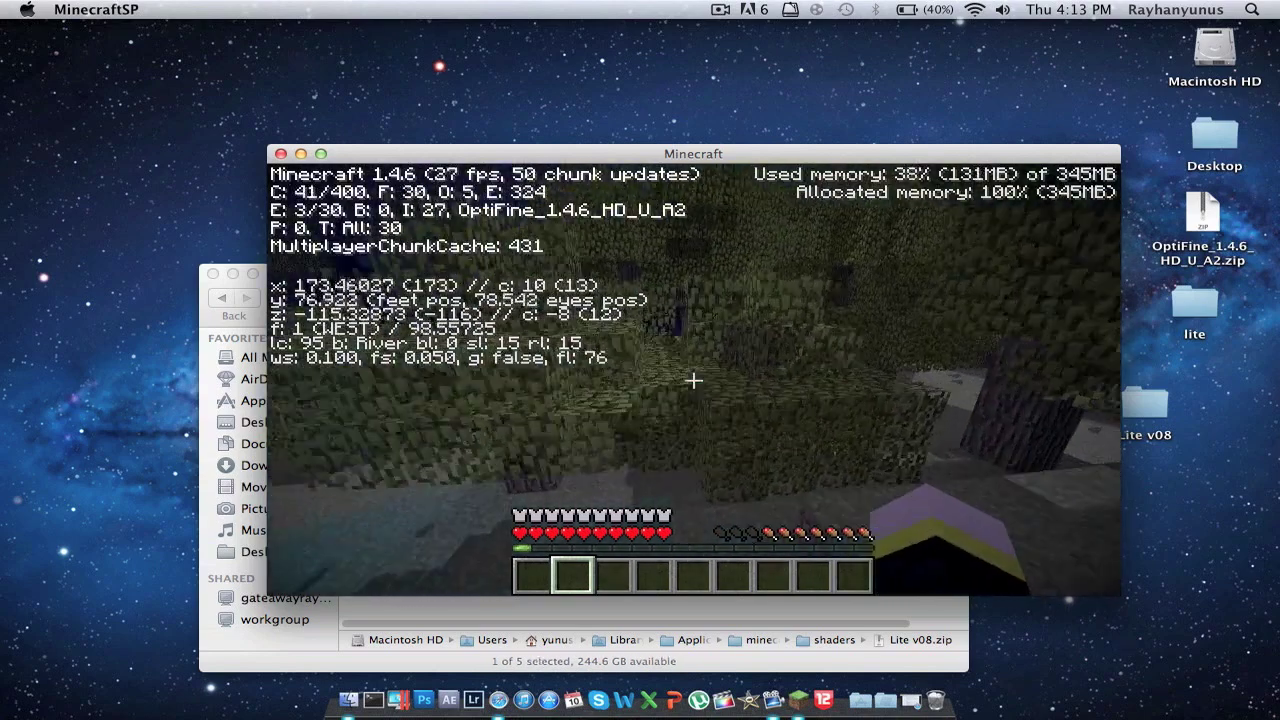
{"action": "key", "text": "w"}
{"action": "key", "text": "space"}
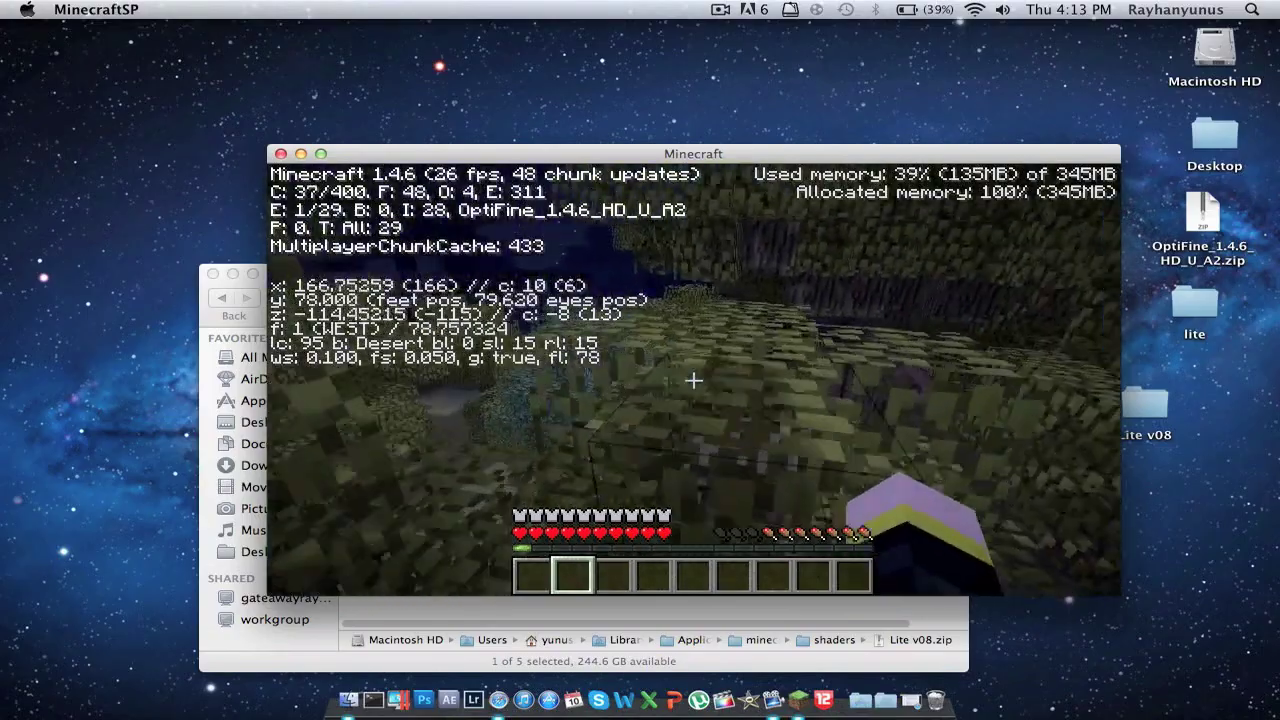
{"action": "key", "text": "w"}
{"action": "key", "text": "space"}
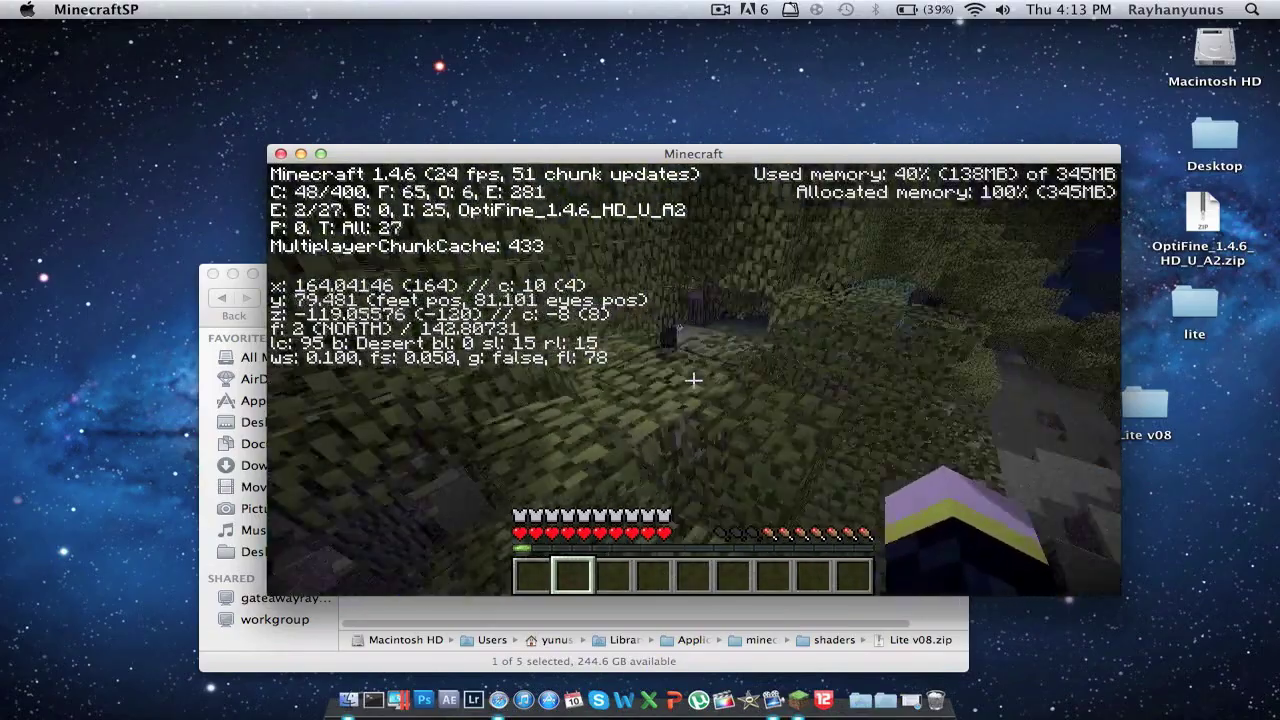